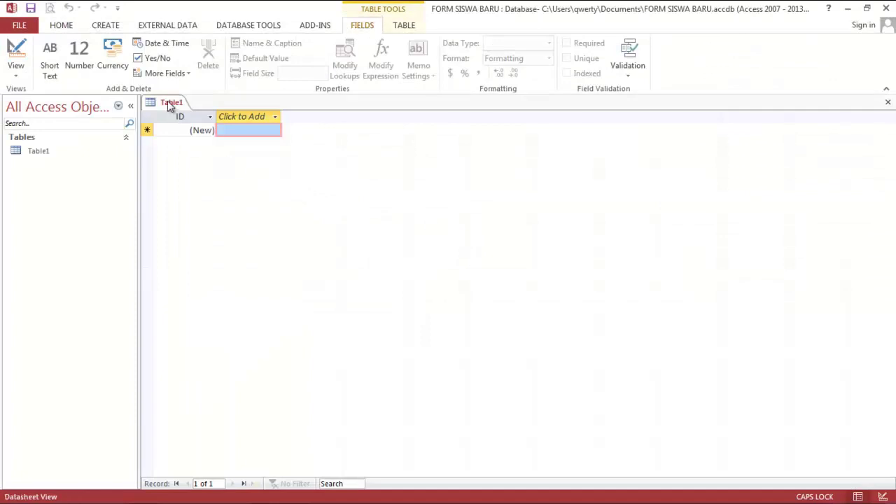
Save the new table with Ctrl+S as 'FORM SISWA BARU' in place of Table1.
key(ctrl+s)
text(FORM)
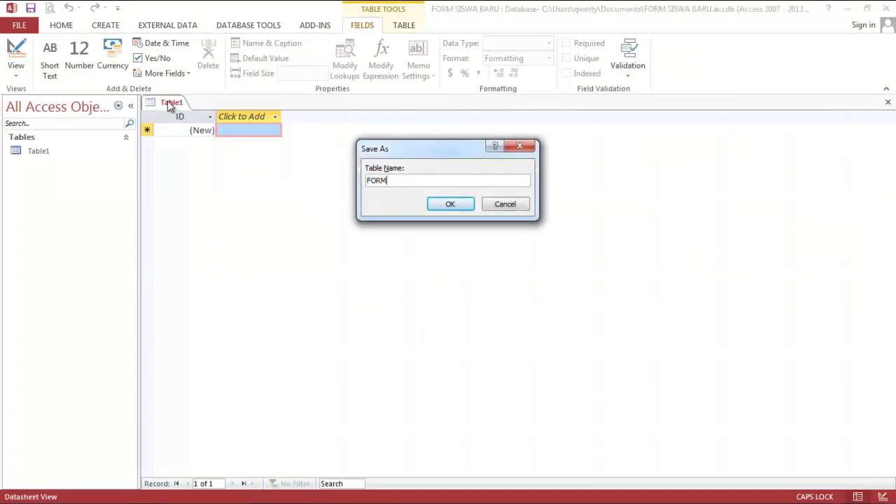
key(BackSpace)
key(BackSpace)
key(BackSpace)
key(BackSpace)
text(FORM)
key(Return)
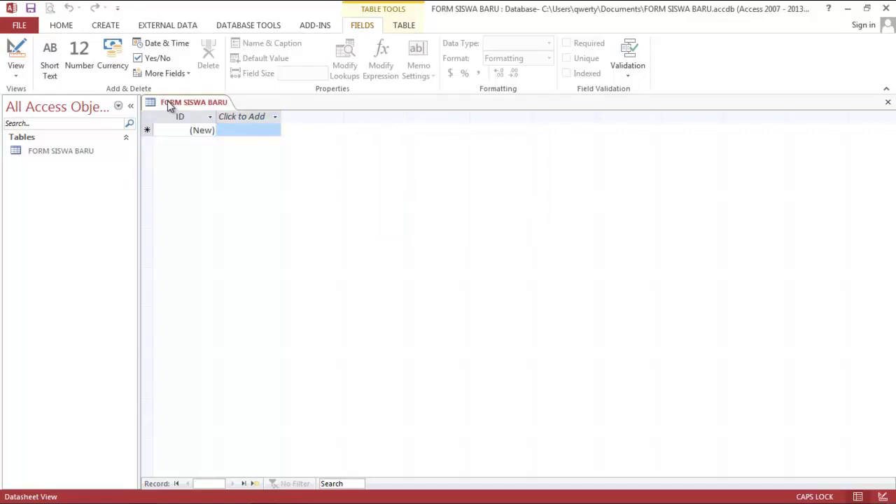
In Design View, rename ID to NISN and add NAMA LENGKAP, TMT LAHIR and TGL LAHIR fields.
right_click(168, 102)
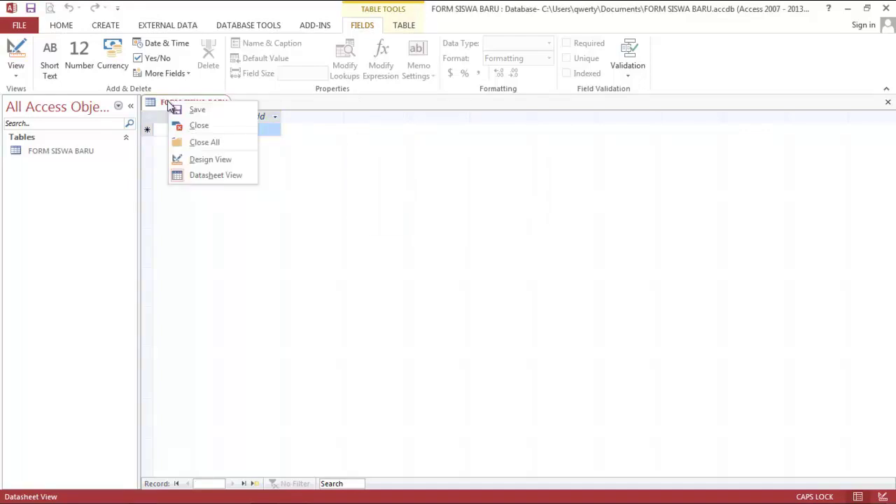
click(193, 157)
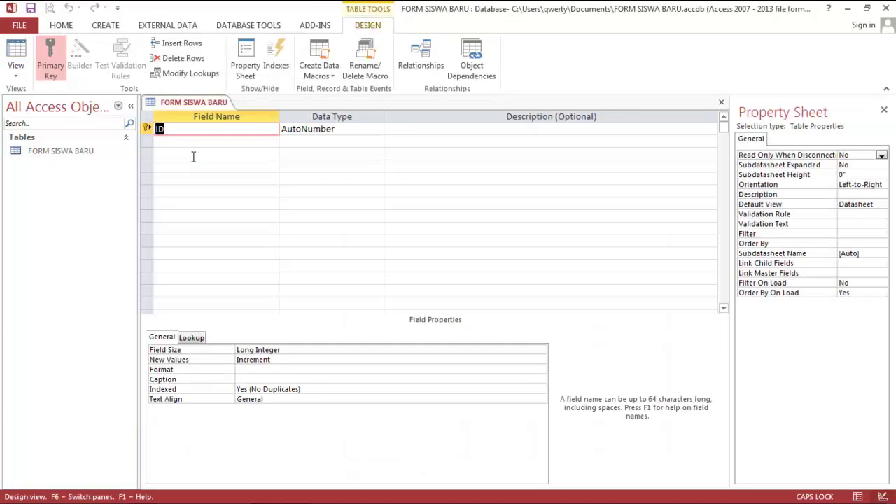
text(NISN)
click(188, 145)
text(NA)
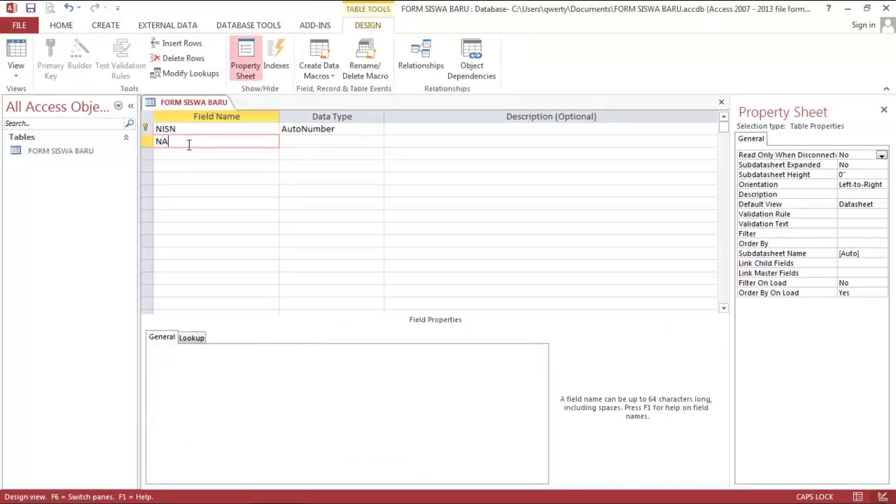
text(MA LENGKAP)
key(Down)
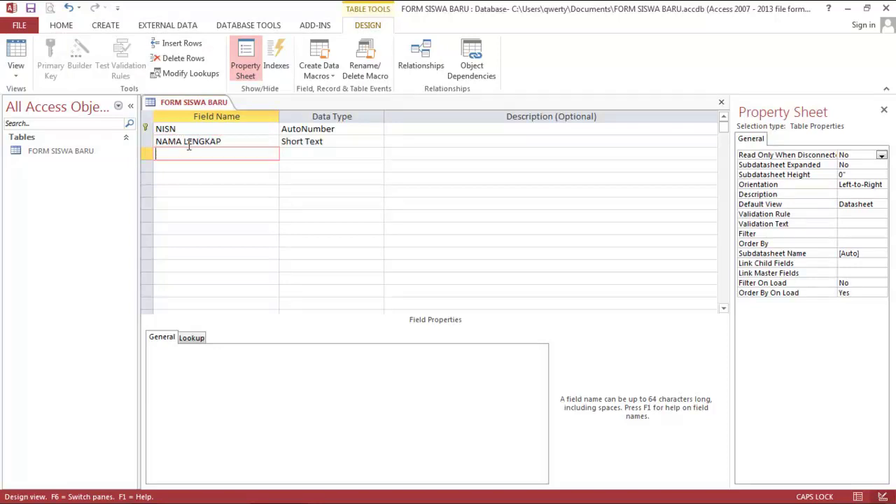
text(TMT LAHIR)
key(Down)
text(TGL LAHIR)
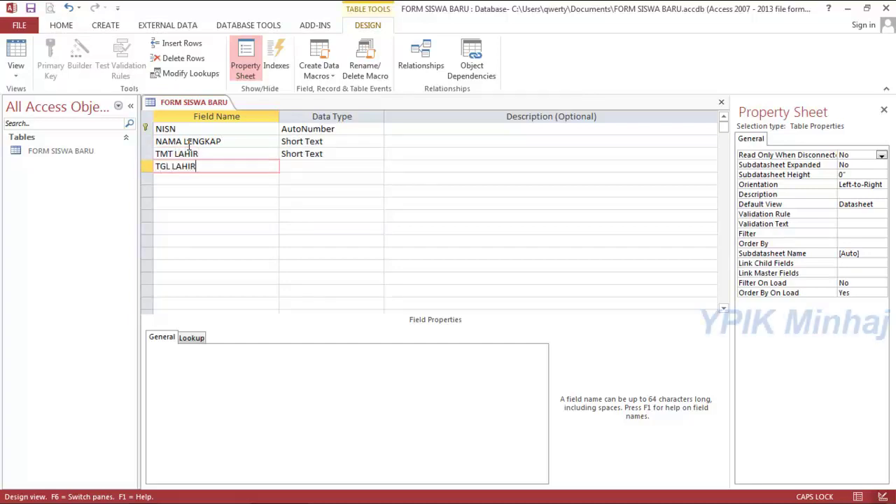
key(Down)
Add the fields JENIS KELAMIN, AGAMA, ASAL SEKOLAH, NO HP, ALAMAT and JURUSAN.
text(JENIS KELAM)
key(Down)
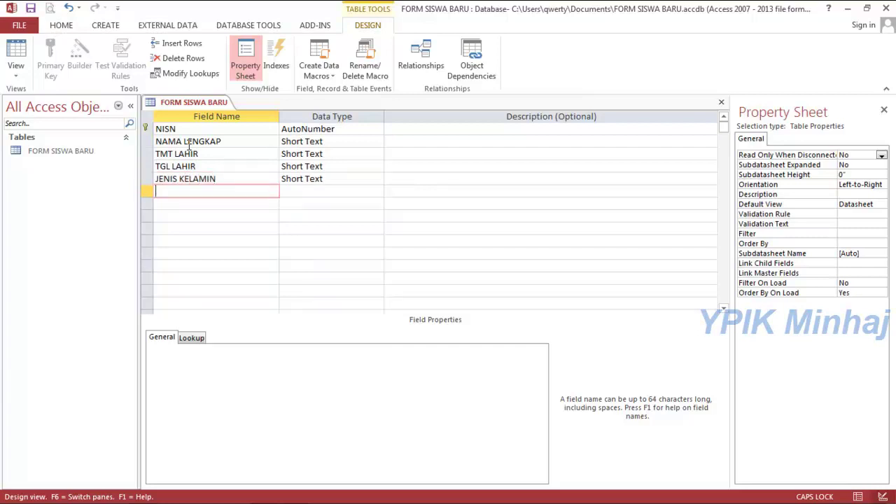
text(AGAMA)
key(Down)
text(ASAL SEKOLAH)
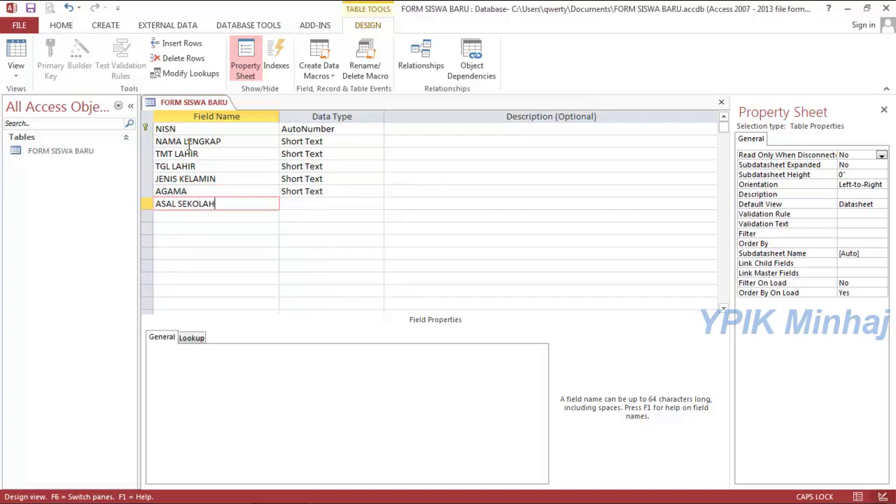
key(Down)
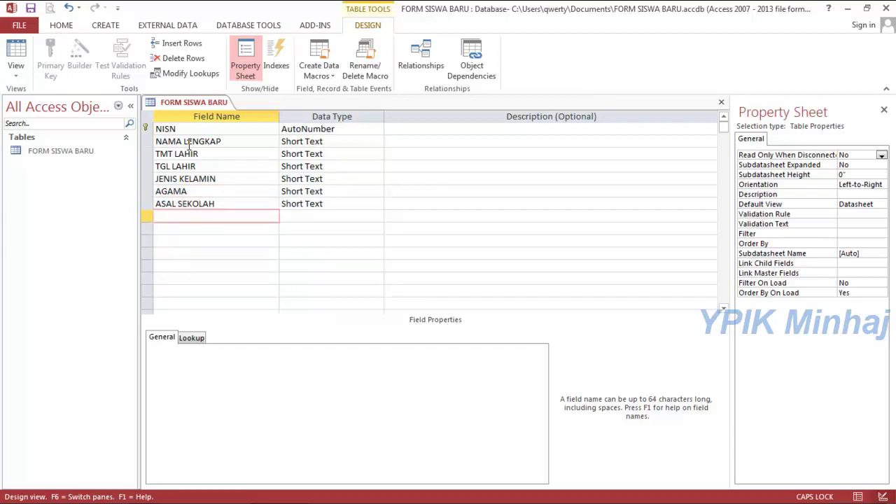
text(NO HP)
key(Return)
text(ALAMAT)
key(Return)
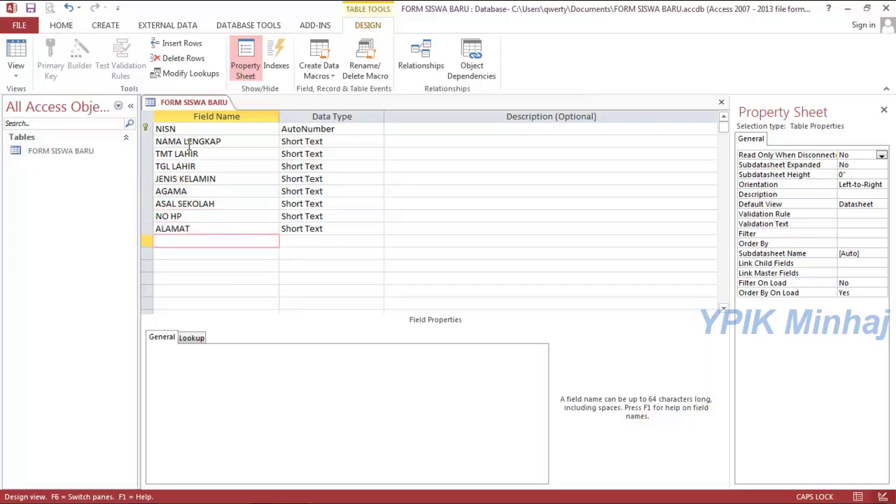
text(JURUSAN)
key(Return)
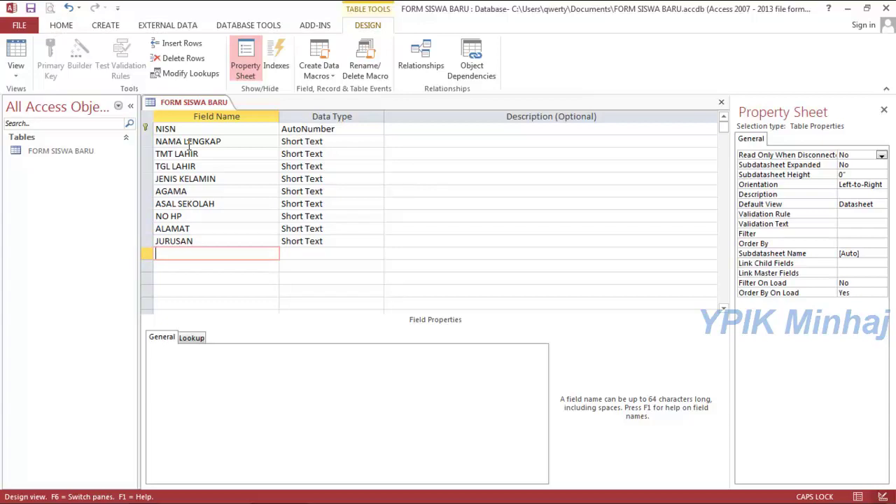
Add the fields NAMA AYAH, NAMA IBU, PEKERJAAN ORANGTUA, ALAMAT ORANGTUA and NO PENDAFTARAN.
text(NAMA AYAH)
key(Down)
text(NAMA )
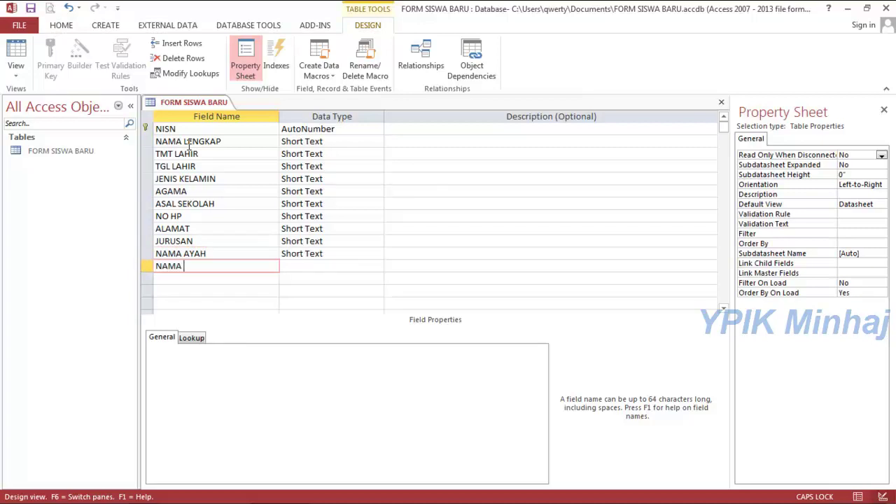
text(IBU)
key(Down)
text(PE)
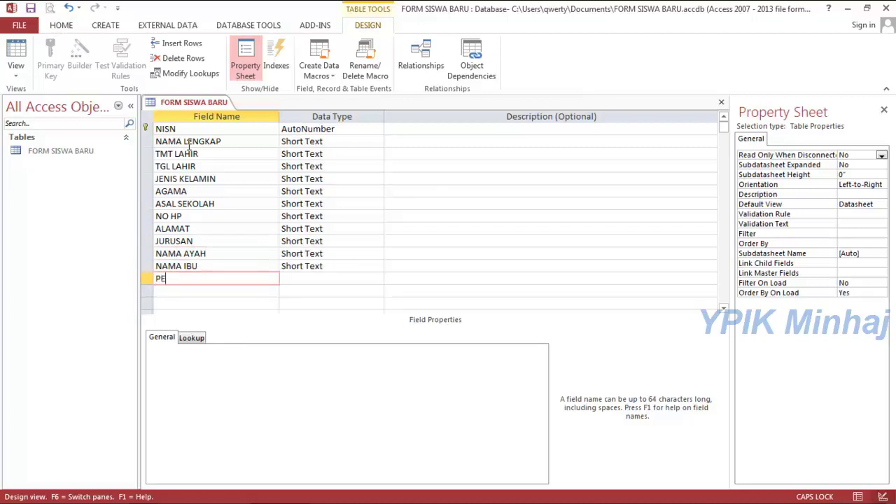
text(KERJAAN ORANG)
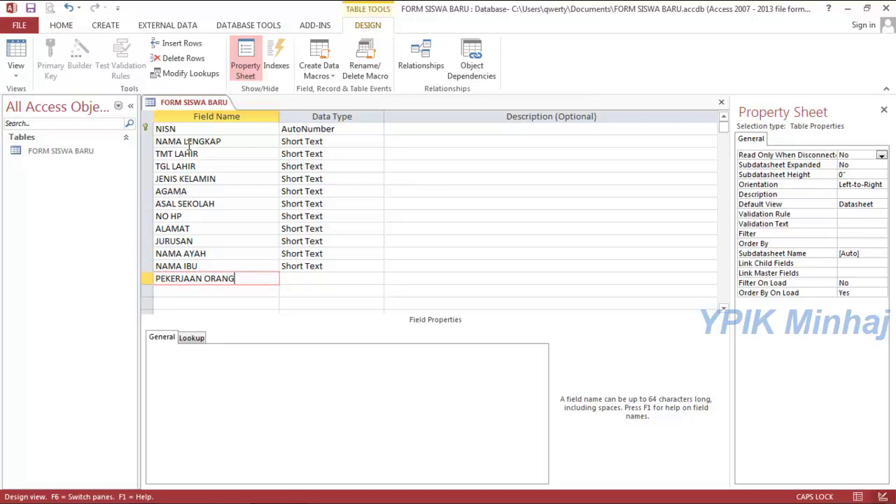
text(TUA)
key(Down)
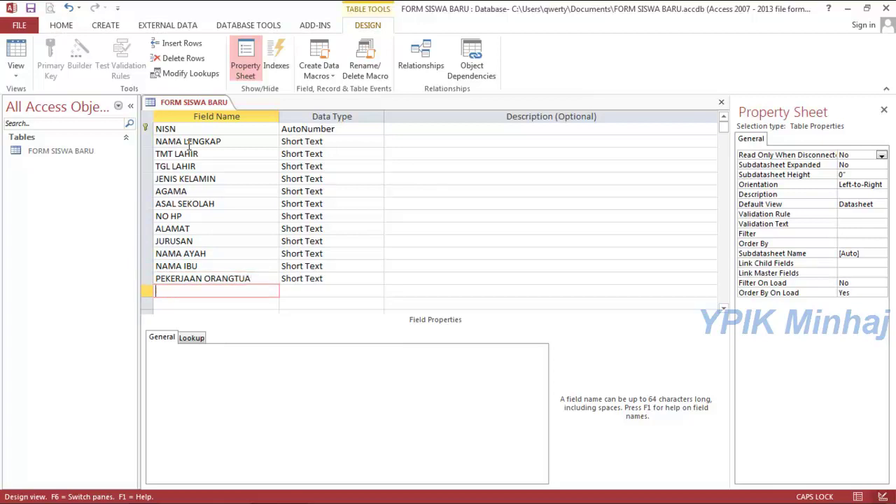
text(ALAMAT ORANGTUA)
key(Down)
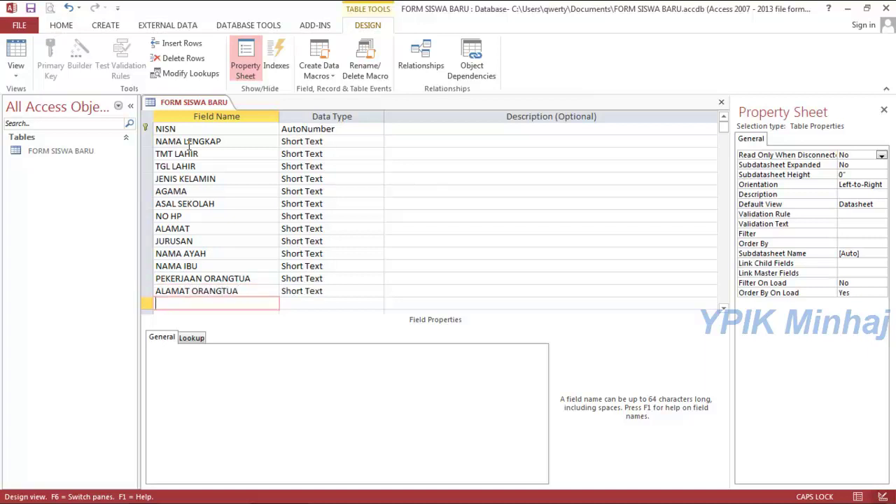
text(NO PENDAFTARAN)
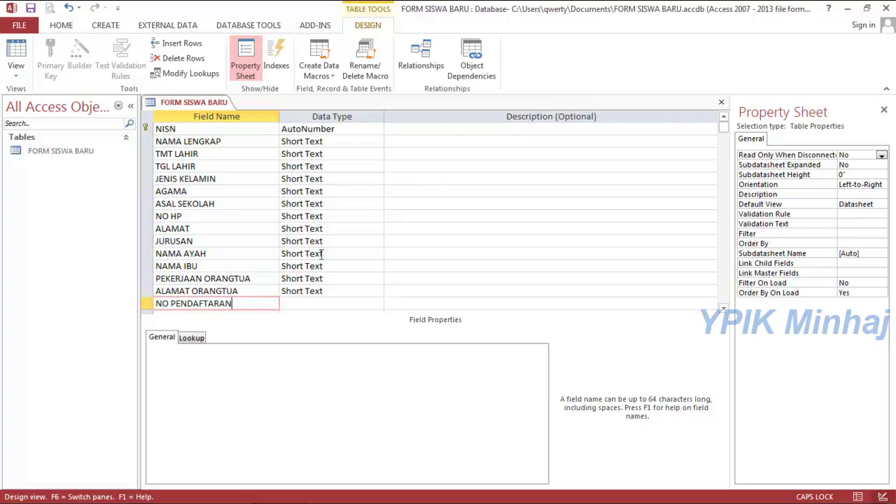
Set NISN's data type to Short Text and TGL LAHIR's to Date/Time.
click(366, 131)
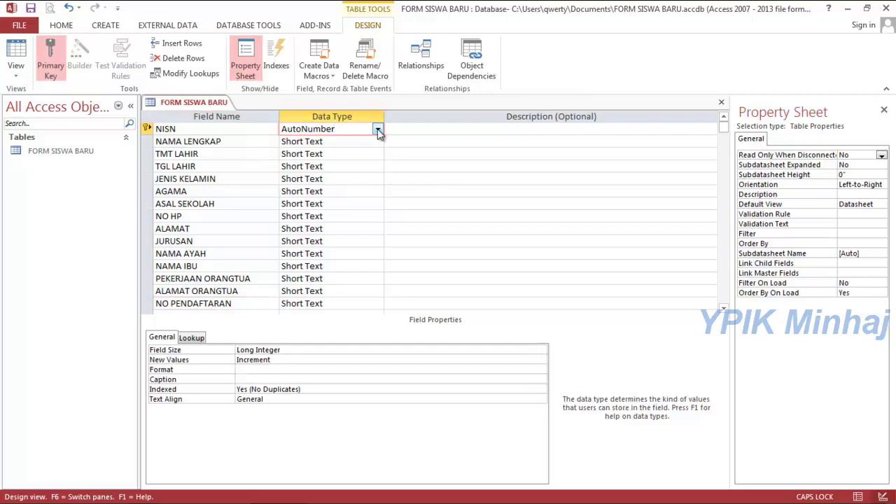
click(378, 129)
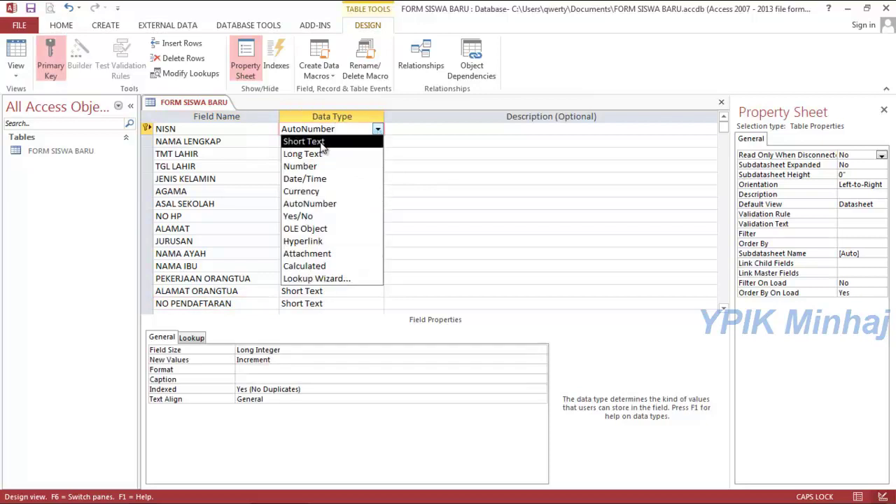
click(315, 143)
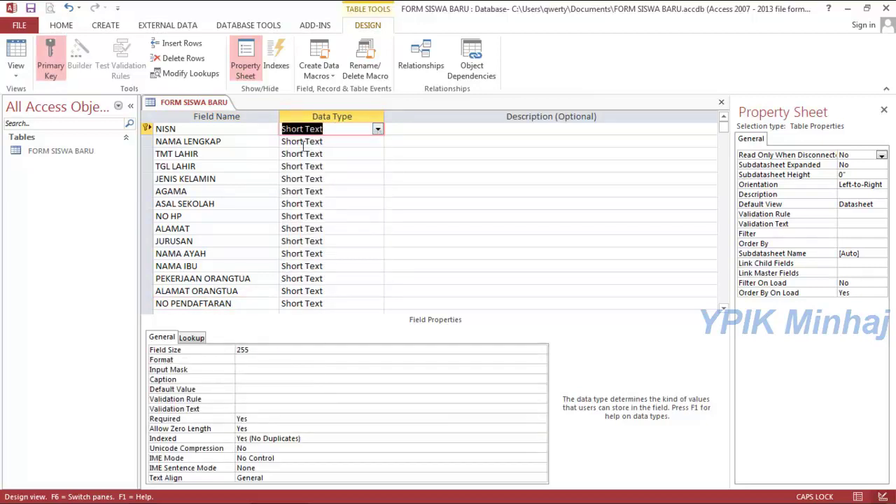
click(305, 166)
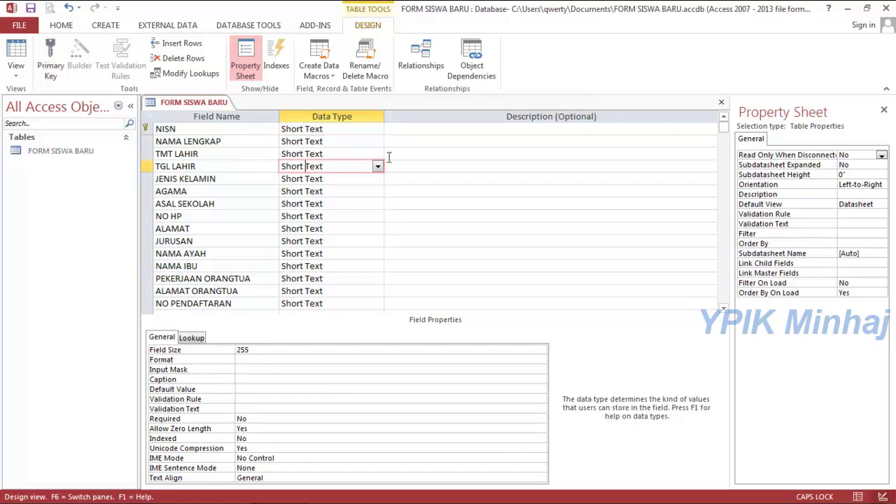
click(376, 167)
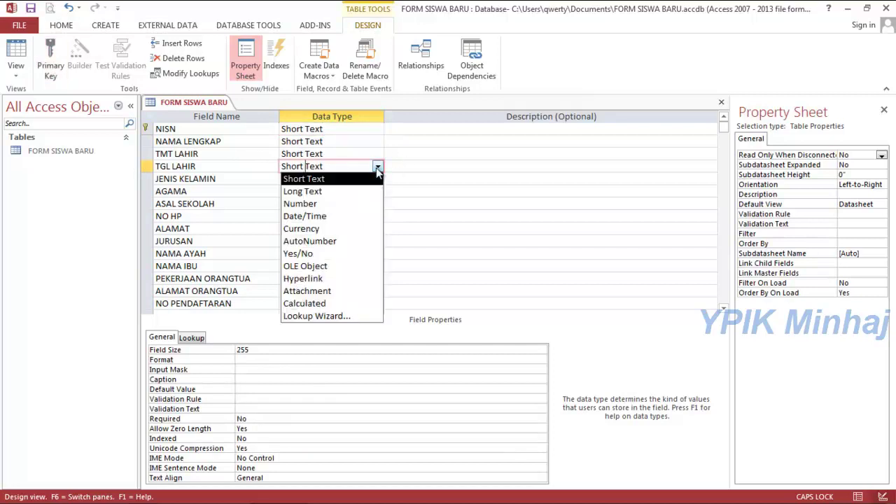
click(304, 216)
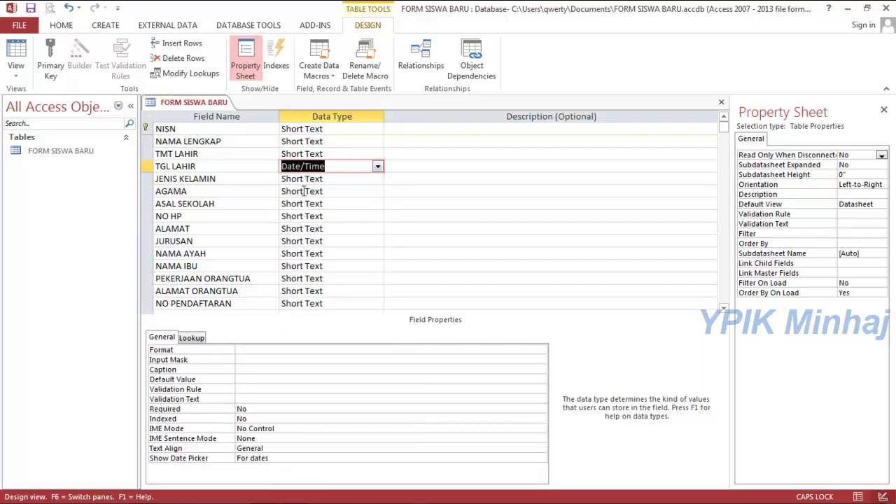
Make JENIS KELAMIN a multi-value lookup with typed values LAKI LAKI and PEREMPUAN.
click(344, 180)
click(377, 179)
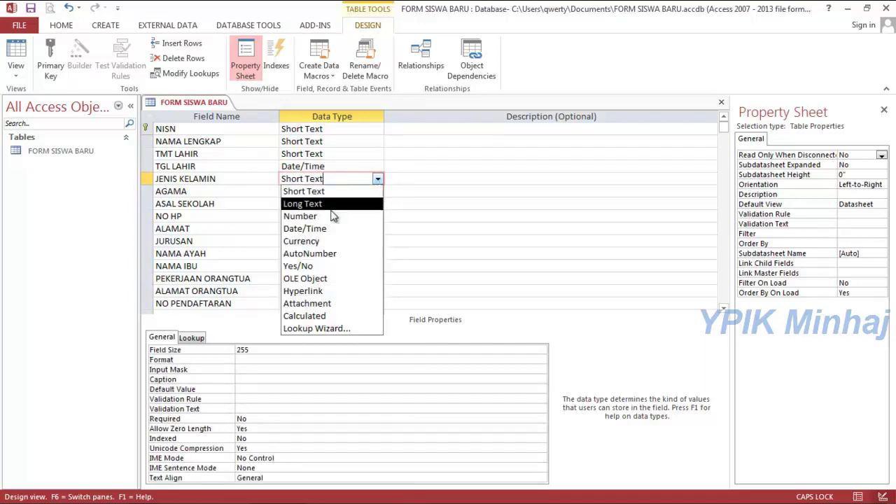
click(318, 329)
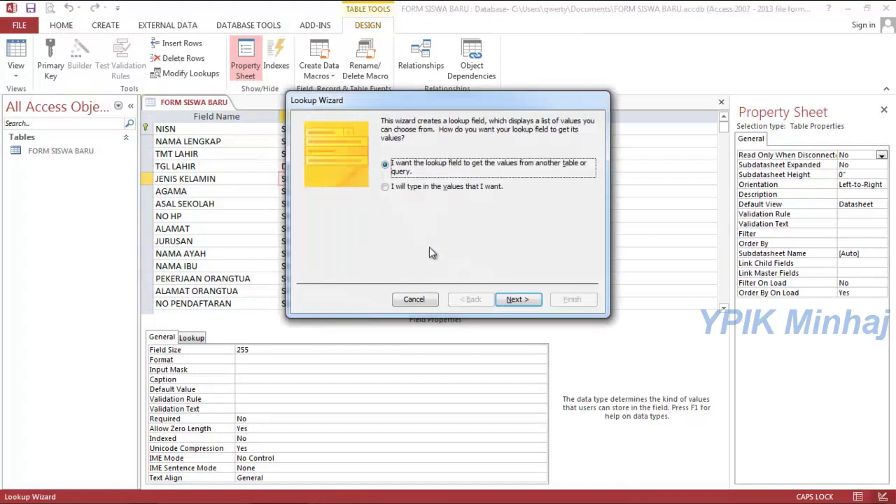
click(407, 189)
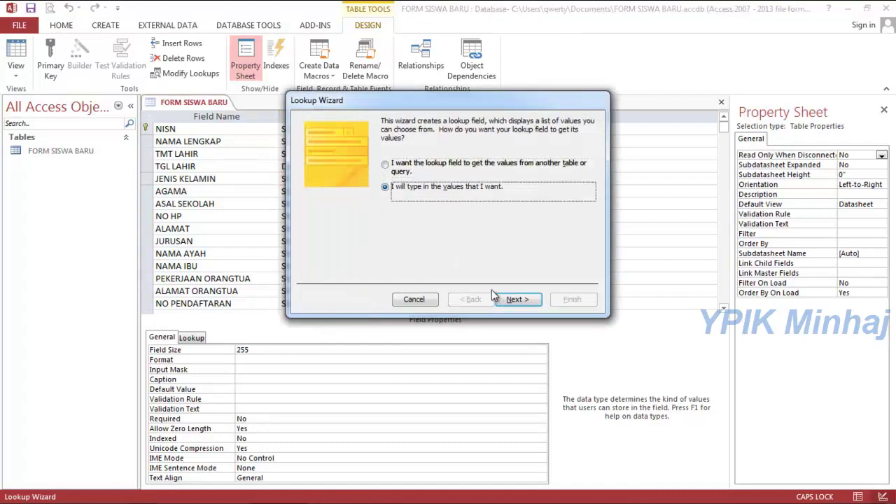
click(517, 299)
click(355, 199)
text(LAKI LAKI)
key(Return)
text(PEREMPUAN)
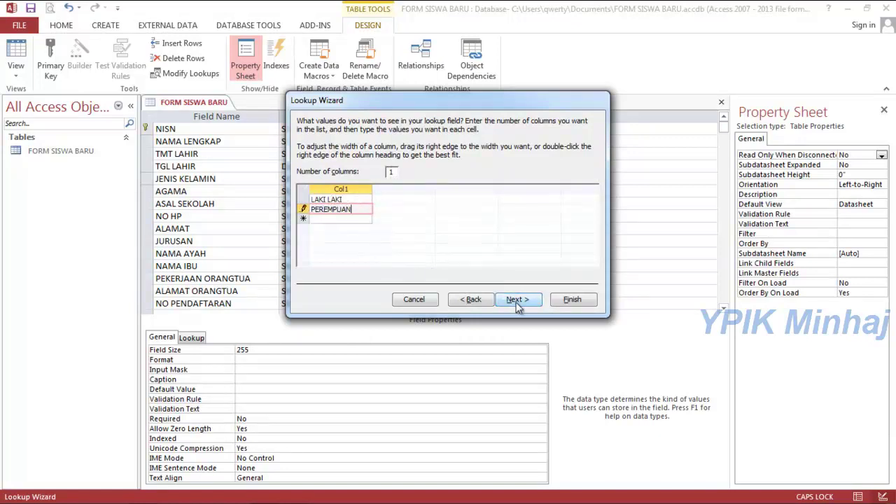
click(518, 300)
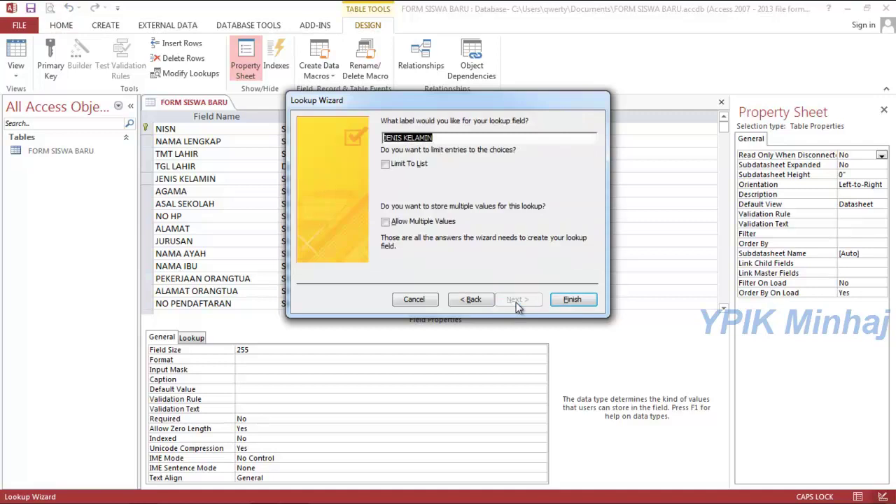
click(435, 223)
click(571, 300)
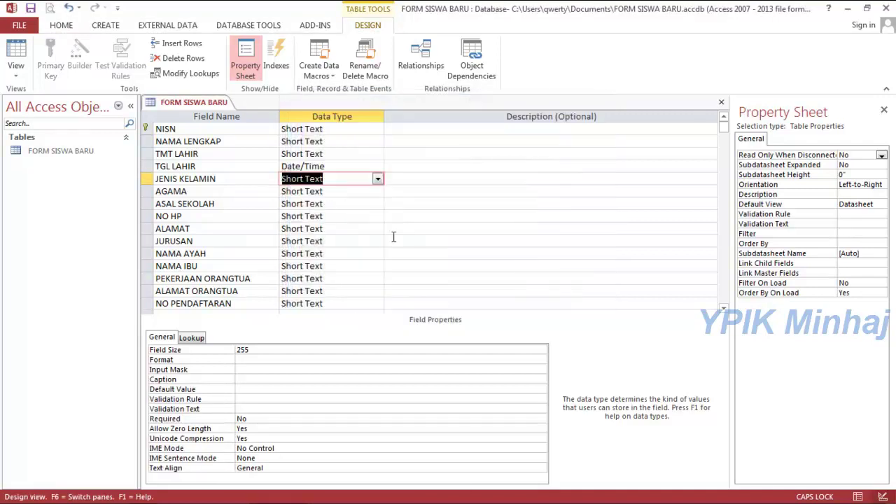
Start a Lookup Wizard on AGAMA using values typed in manually.
click(319, 189)
click(377, 192)
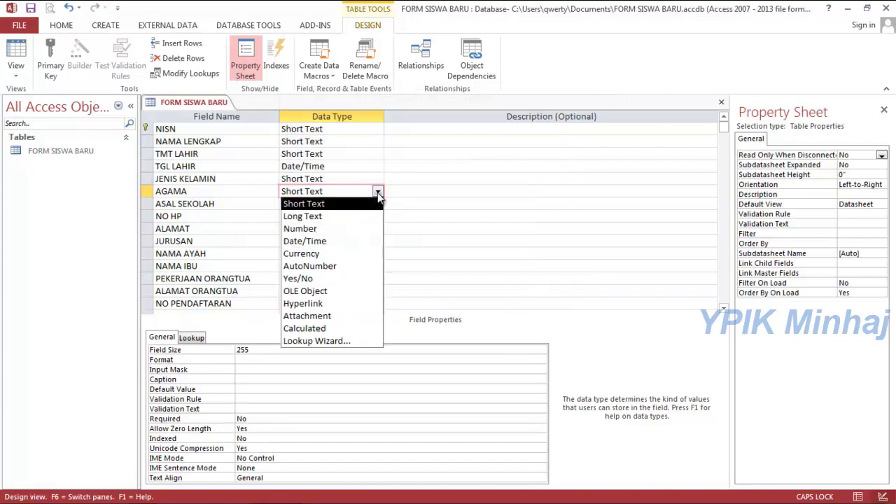
click(336, 341)
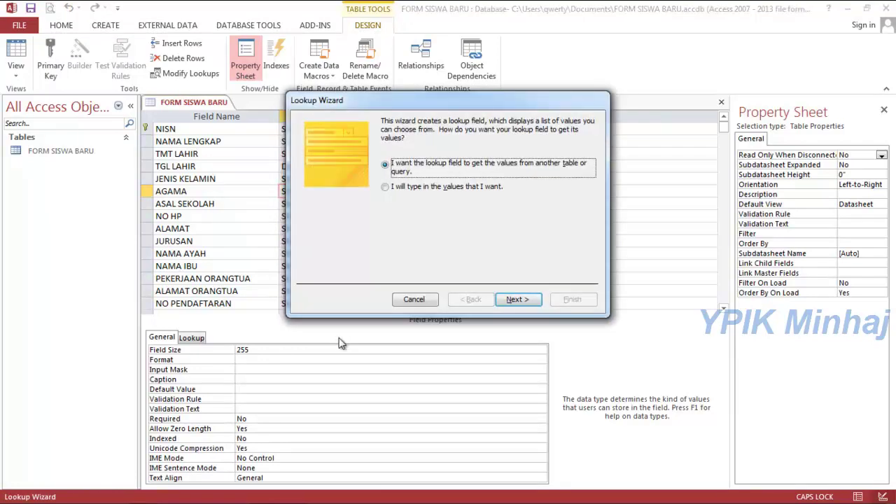
click(432, 189)
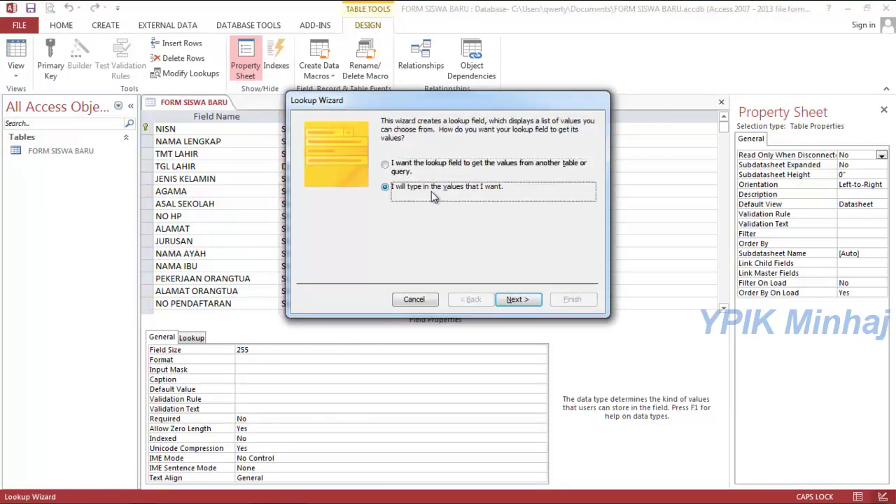
click(516, 299)
Enter ISLAM, KRISTEN, PROTESTAN, HINDU and BUDHA, allow multiple values, and finish the lookup.
click(363, 199)
text(ISLAM)
key(Return)
text(KRISTE)
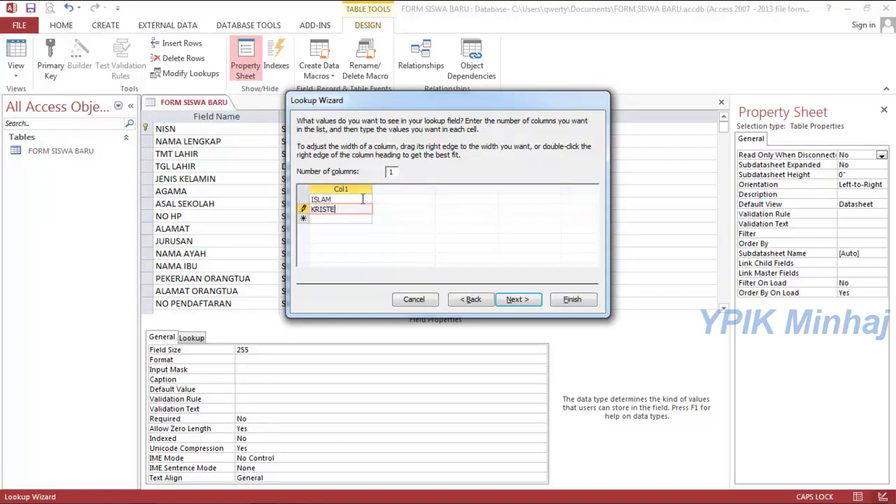
text(N)
key(Return)
text(PROTESTAN)
key(Return)
text(HINDU)
key(Return)
text(BUDHA)
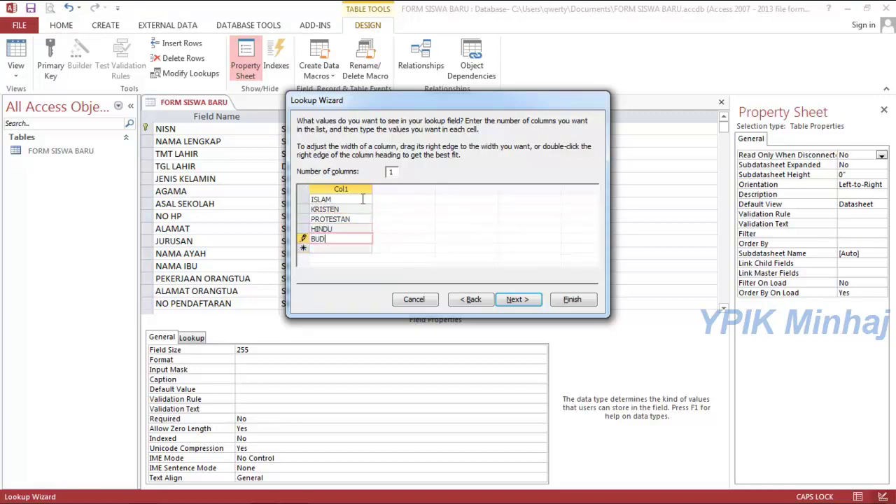
click(512, 300)
click(429, 223)
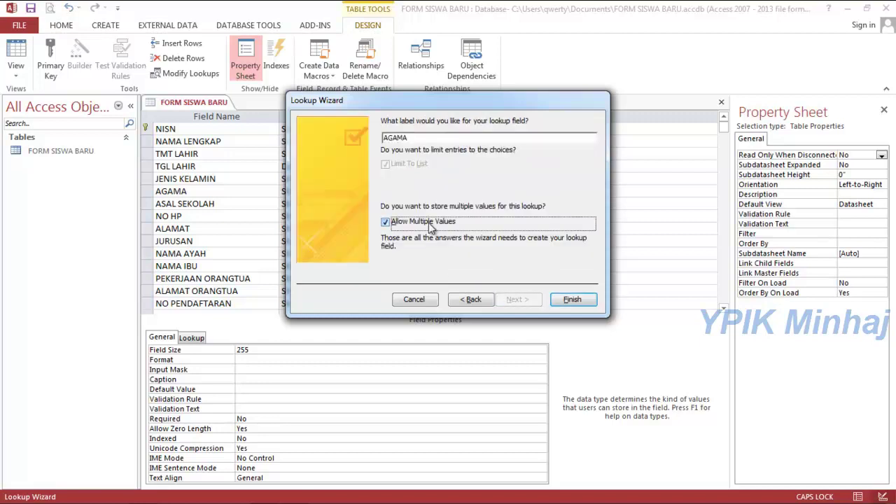
click(571, 299)
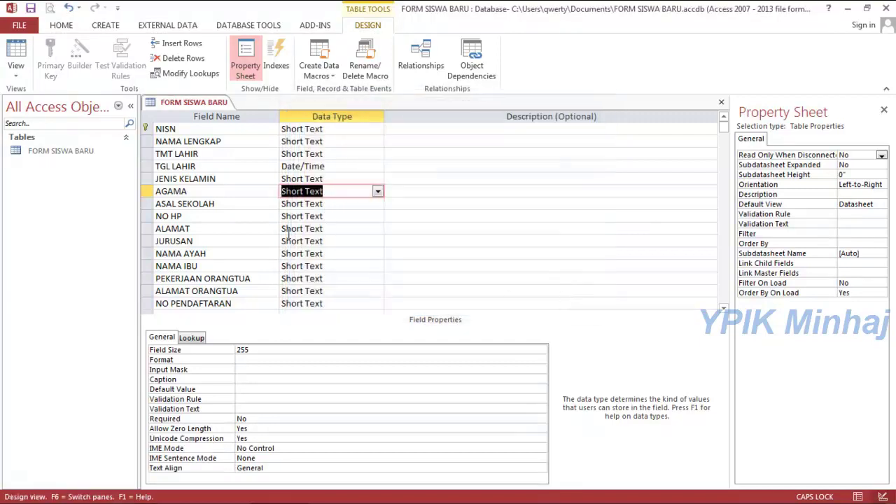
Set NO HP's data type to Number.
click(373, 216)
click(377, 216)
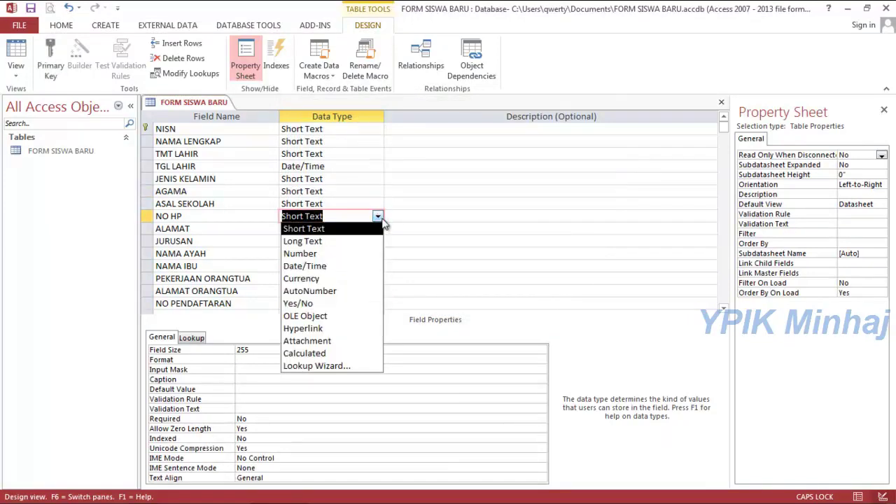
click(322, 255)
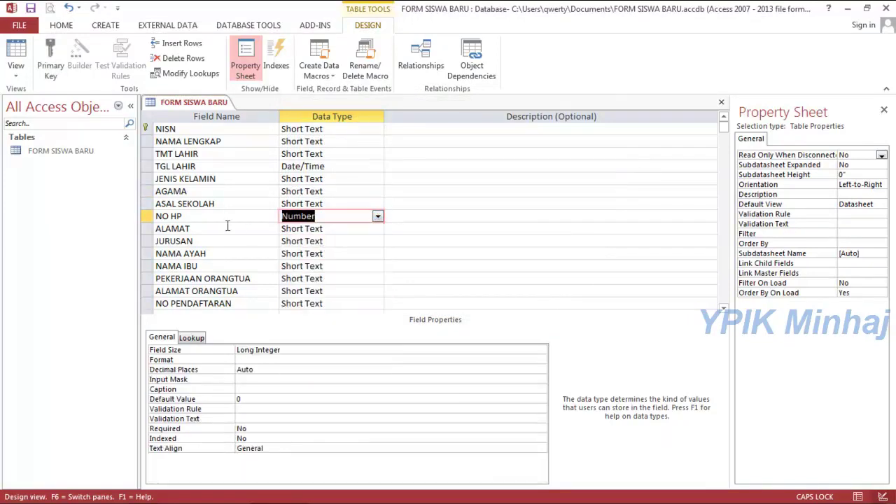
Make JURUSAN a multi-value lookup with typed values IPA and IPS.
click(325, 241)
click(378, 242)
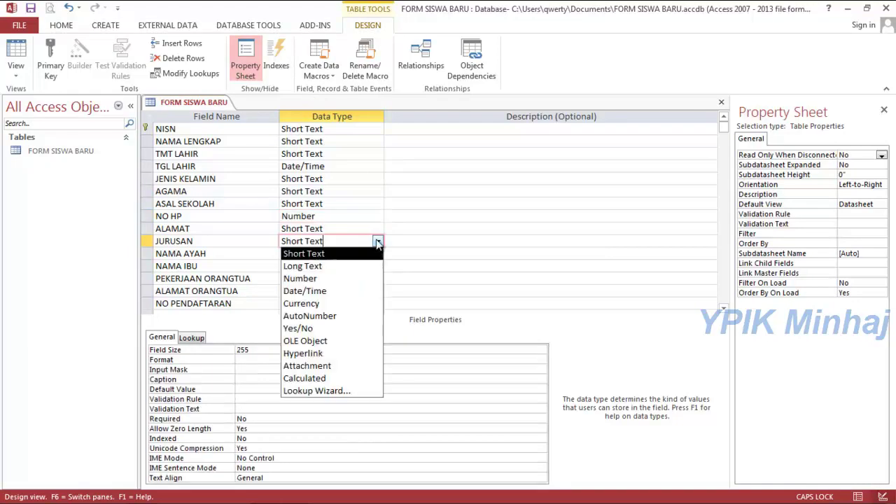
click(293, 391)
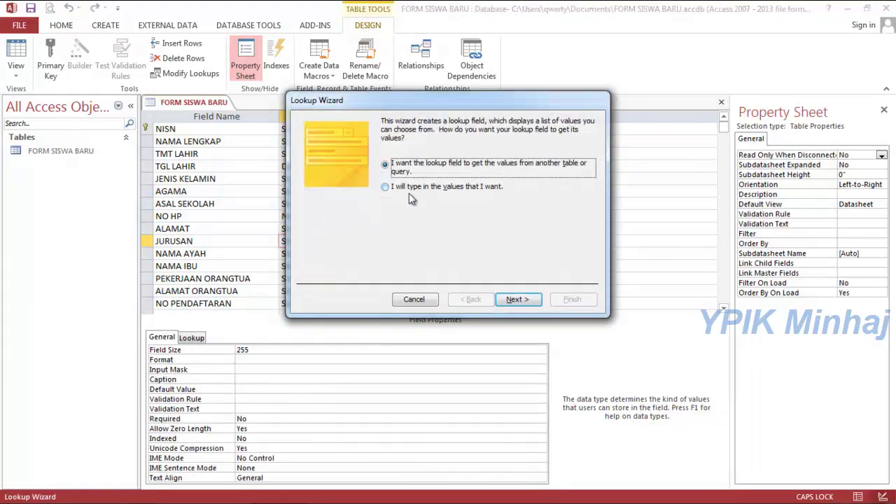
click(406, 187)
click(511, 301)
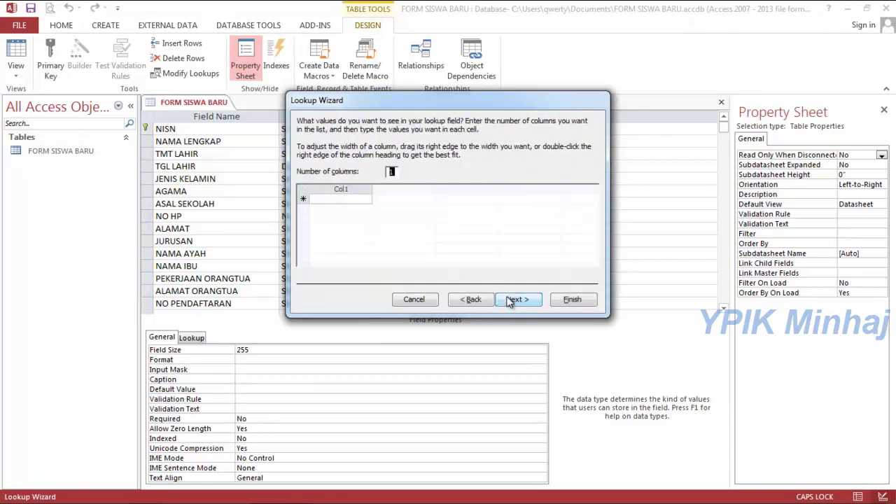
click(351, 201)
text(IPA)
key(Return)
text(IPS)
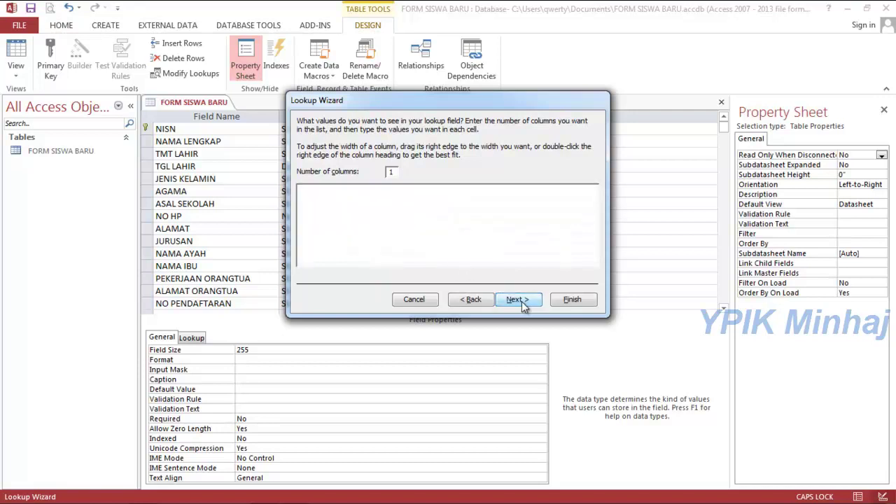
click(518, 299)
click(423, 222)
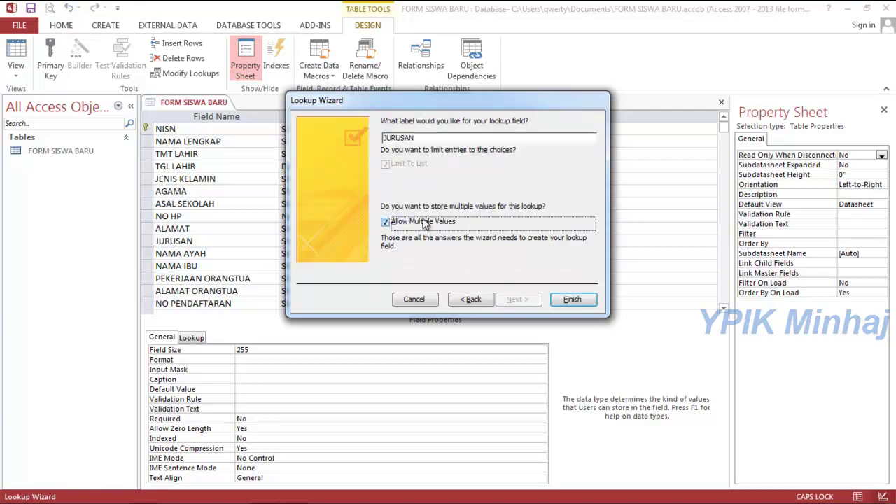
click(570, 300)
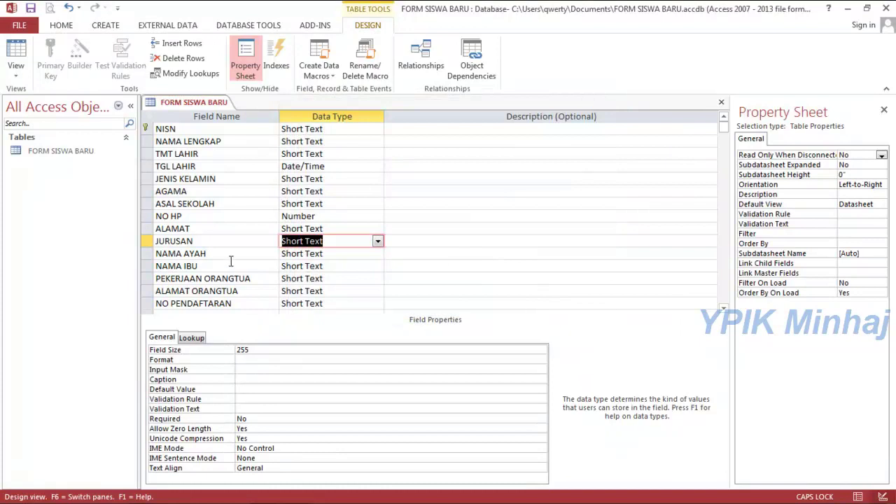
Set NO PENDAFTARAN's data type to Number.
click(327, 302)
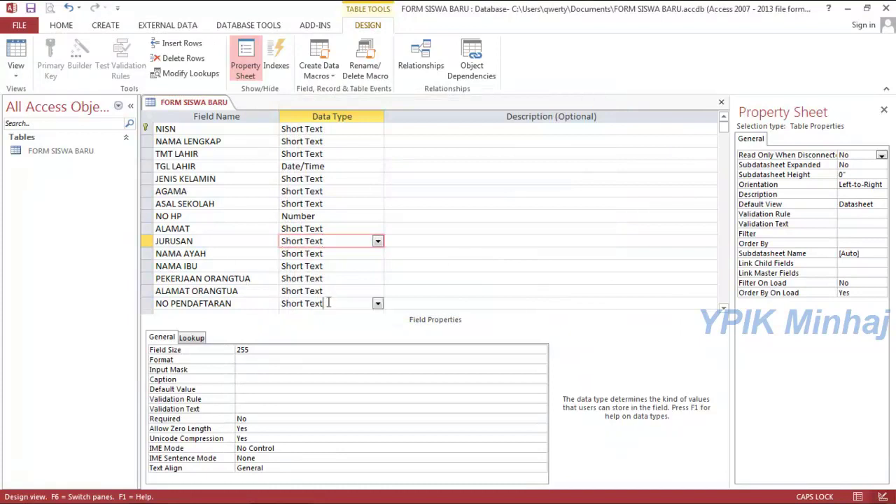
click(378, 304)
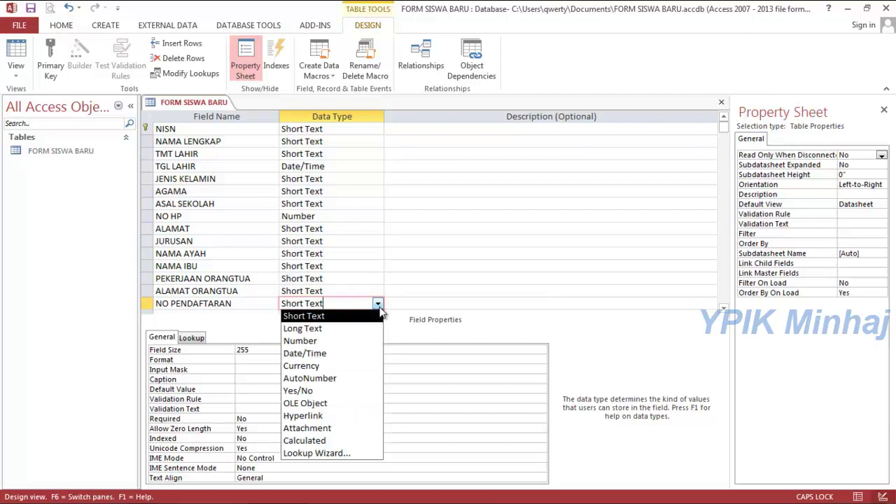
click(300, 340)
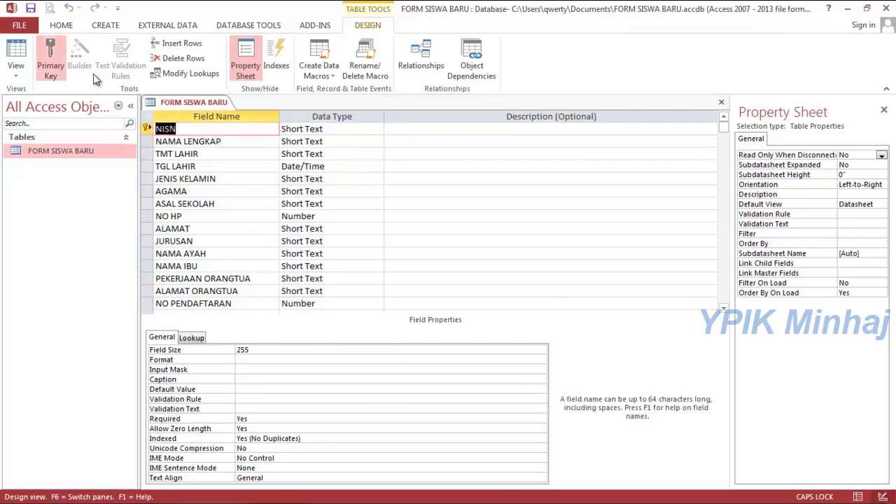
click(100, 27)
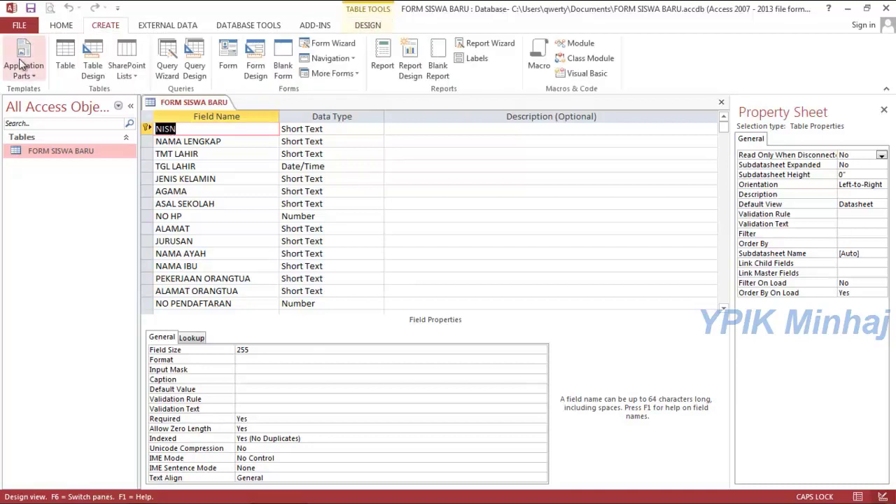
In the Simple Query Wizard, add all fields except JURUSAN.Value, AGAMA.Value and JENIS KELAMIN.Value.
click(167, 70)
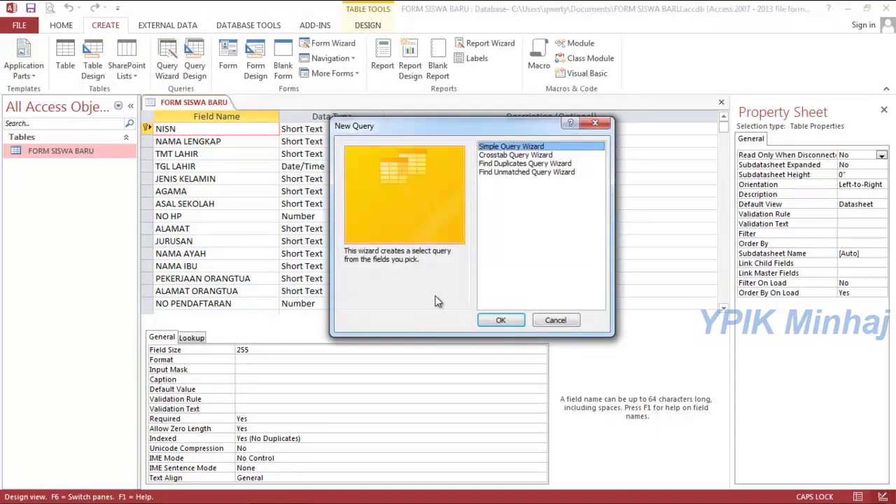
click(501, 320)
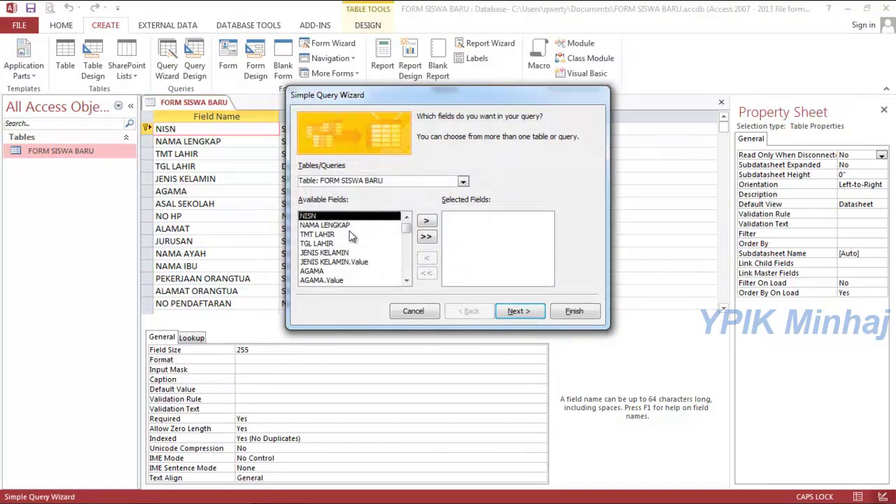
click(429, 240)
click(471, 234)
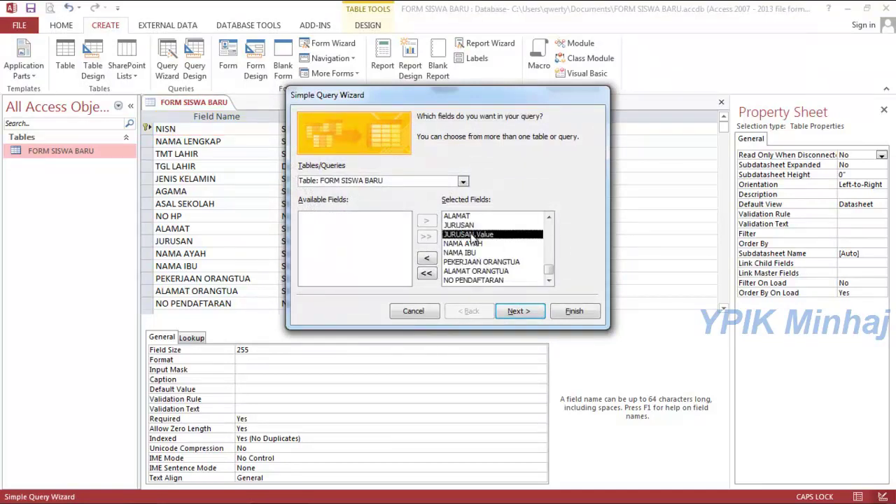
click(427, 260)
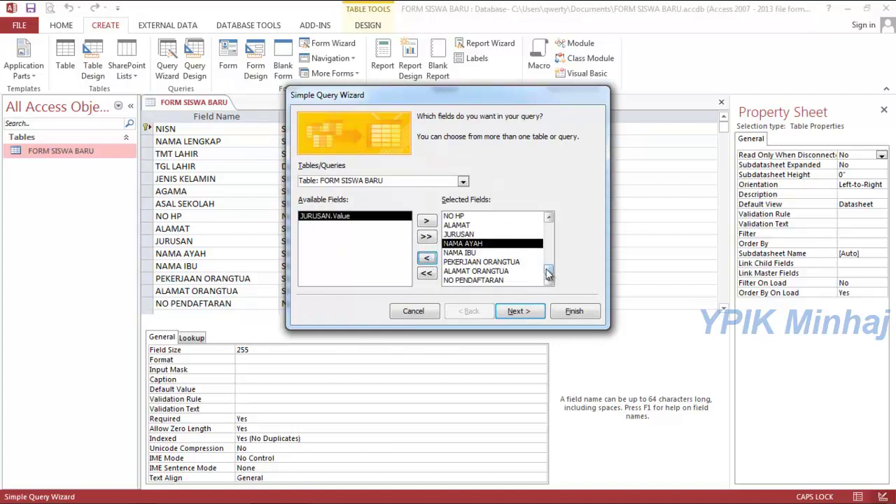
scroll(549, 218, up, 2)
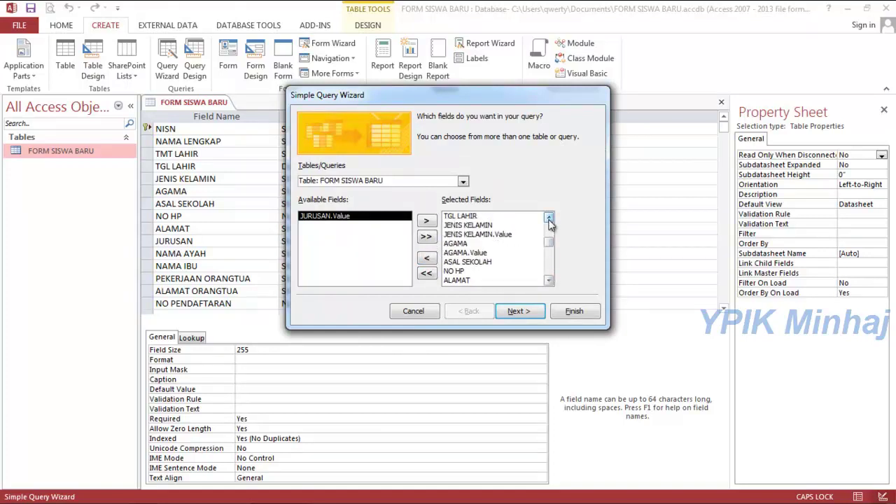
click(473, 253)
click(427, 258)
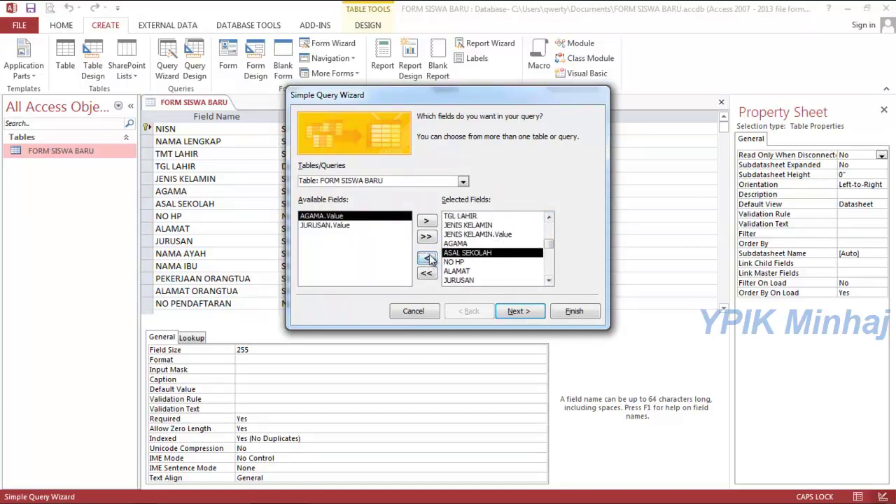
click(462, 234)
click(427, 259)
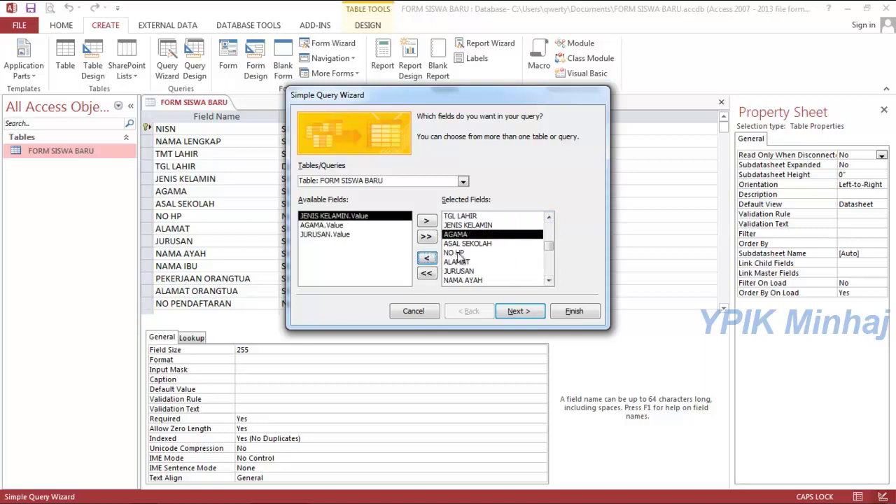
scroll(551, 220, up, 1)
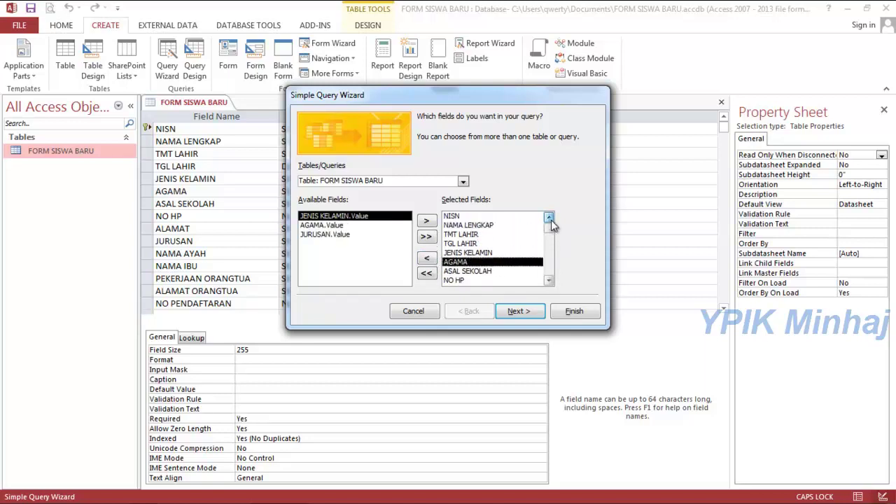
Finish the wizard as a detail query named FORM SISWA BARU Query and dismiss the notice.
click(549, 281)
click(549, 281)
click(549, 281)
click(549, 281)
click(549, 281)
click(549, 281)
click(549, 281)
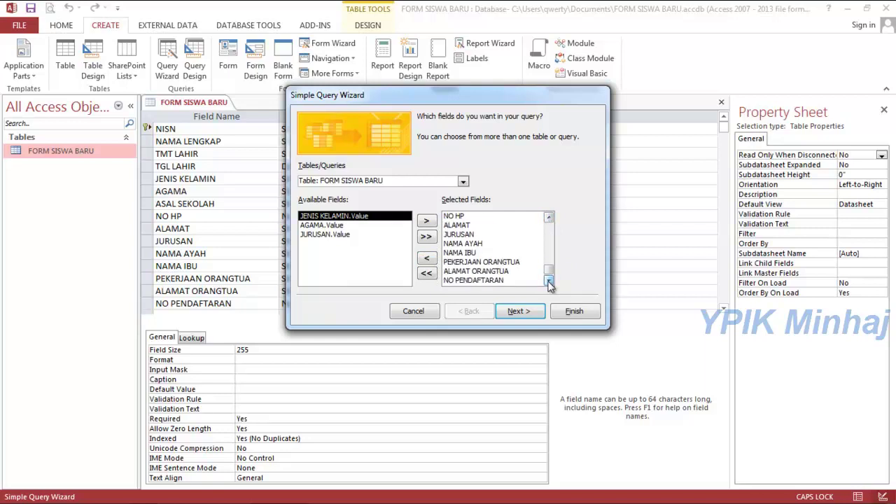
click(529, 311)
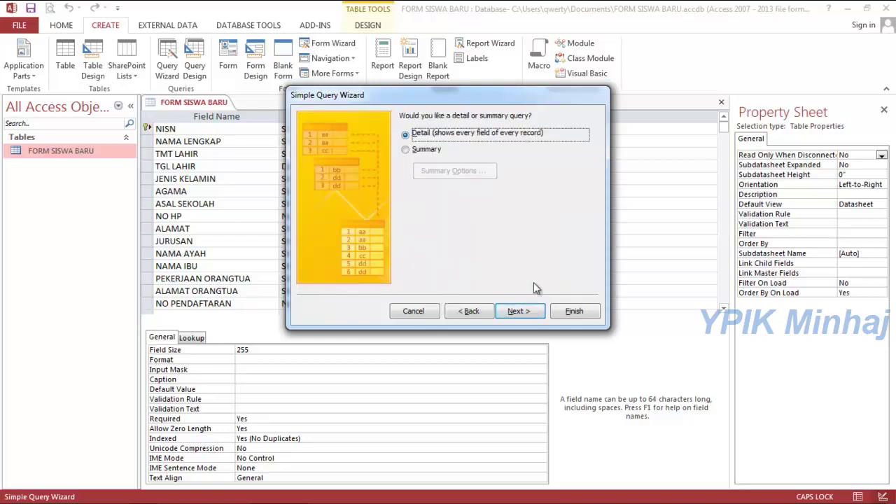
click(519, 311)
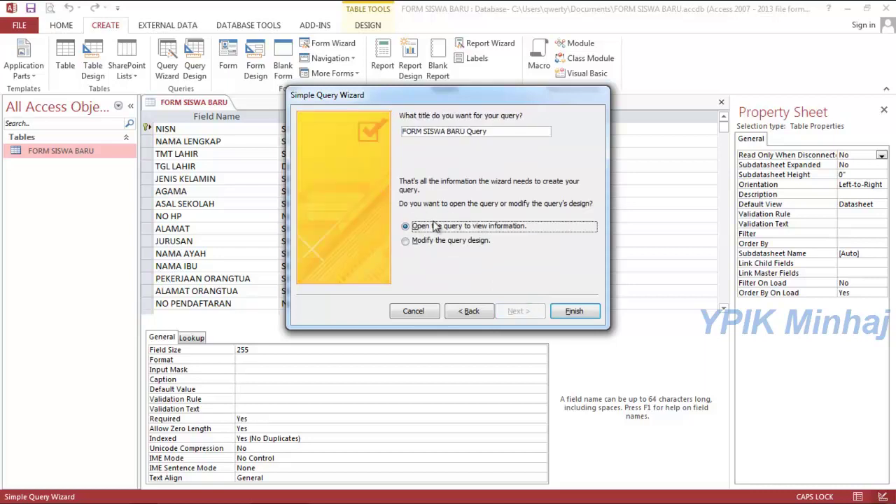
click(570, 312)
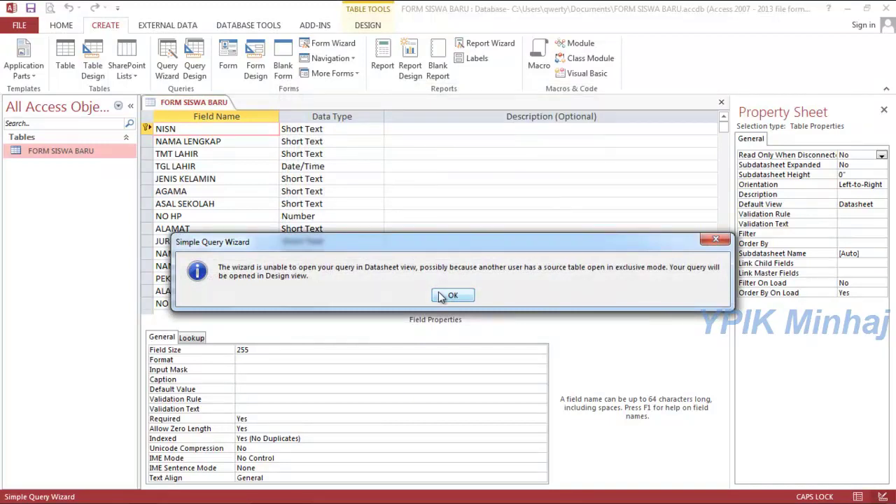
click(442, 296)
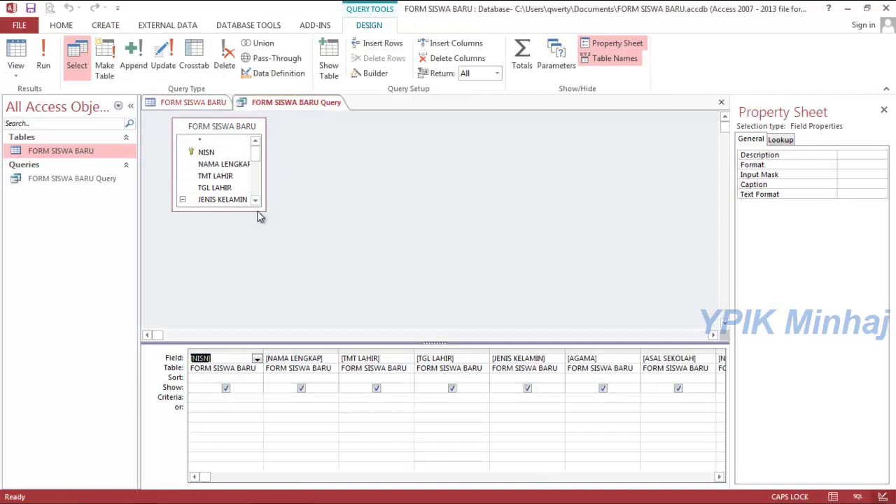
Enlarge the query's field list, try running it, and dismiss the table-already-open error.
drag(258, 204, 438, 302)
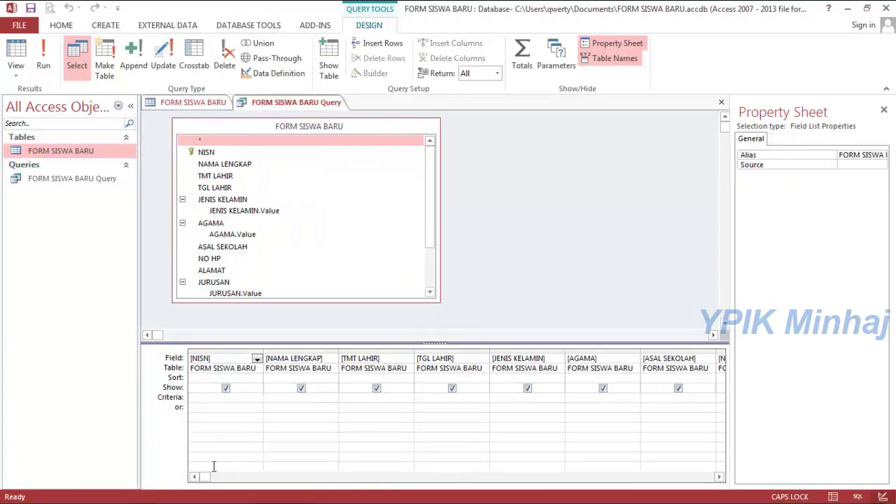
drag(205, 478, 109, 436)
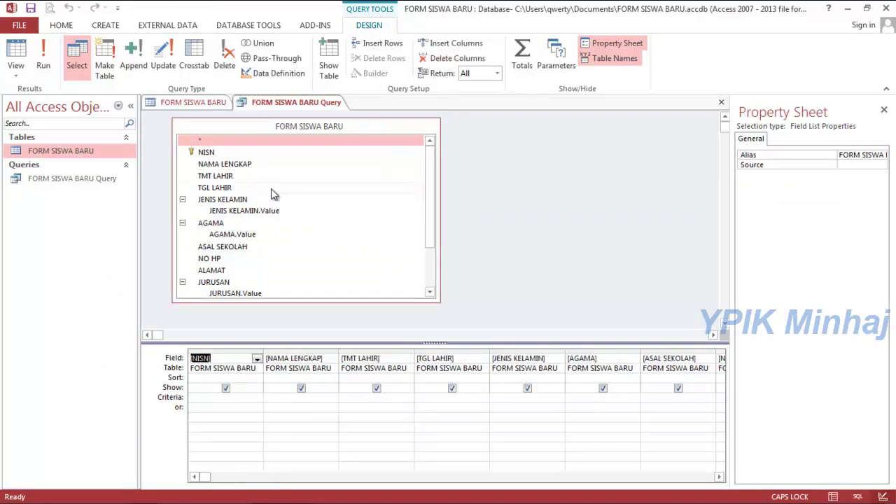
click(44, 62)
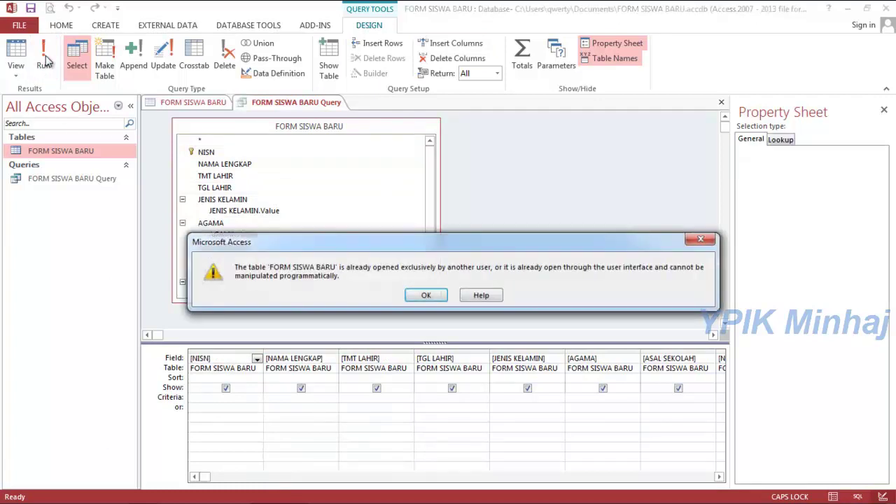
click(425, 296)
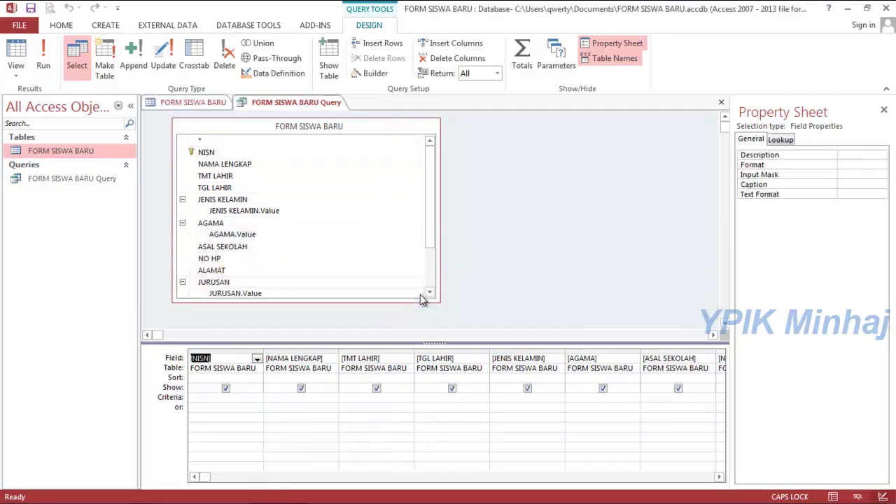
Close the FORM SISWA BARU table and run the query to show its datasheet.
right_click(199, 102)
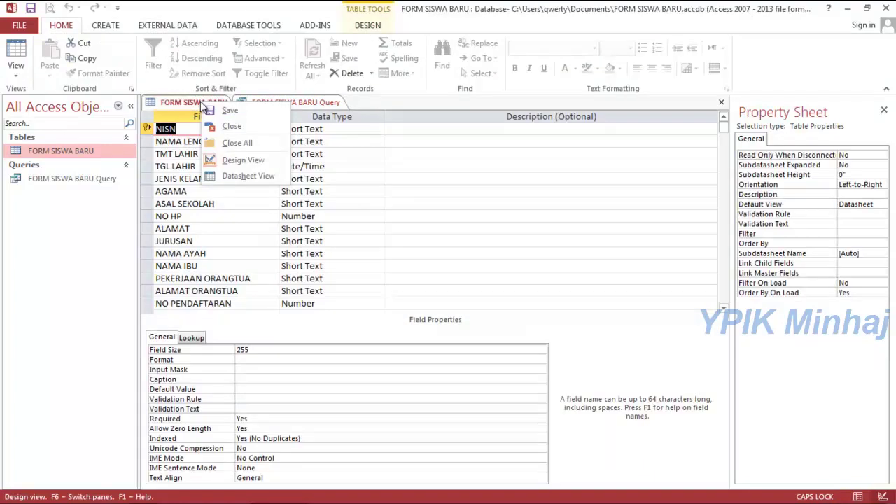
click(232, 128)
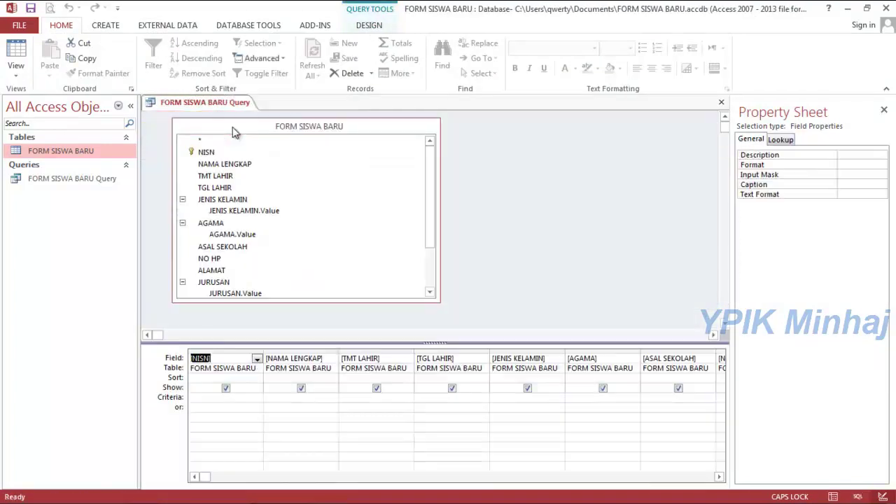
right_click(203, 105)
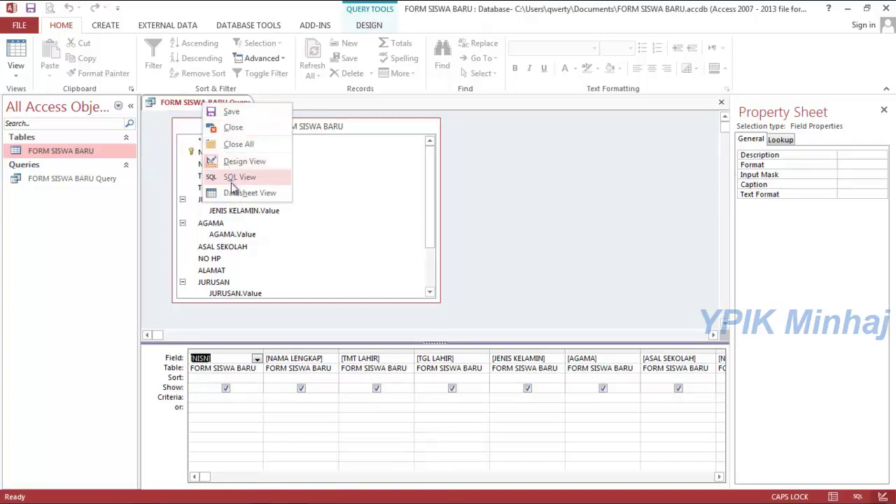
click(369, 28)
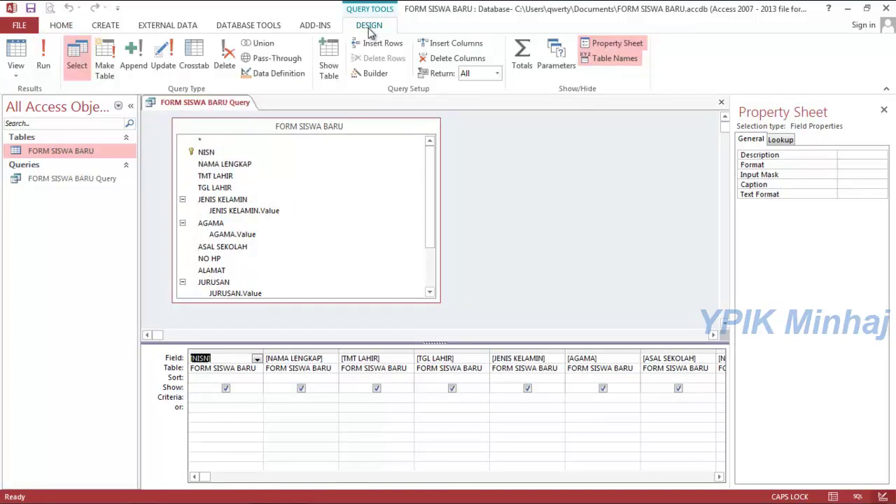
click(45, 54)
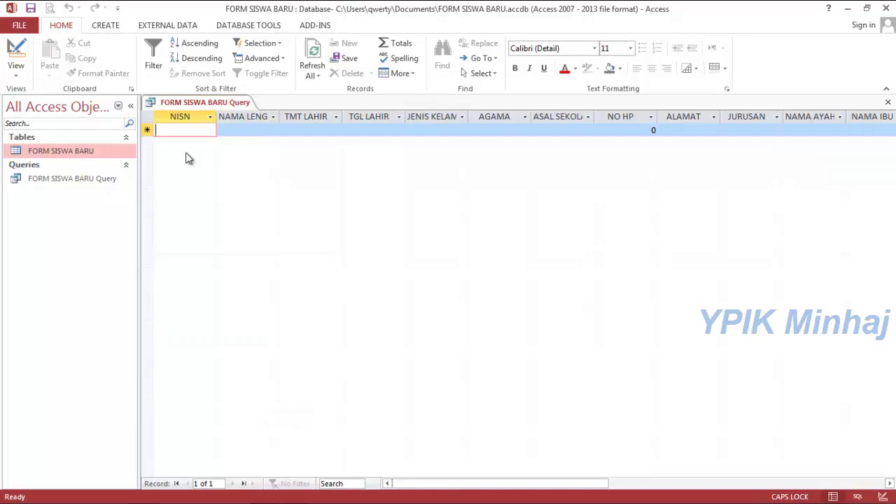
Use the Form Wizard to build a columnar form with all FORM SISWA BARU Query fields.
click(16, 75)
click(114, 26)
click(114, 26)
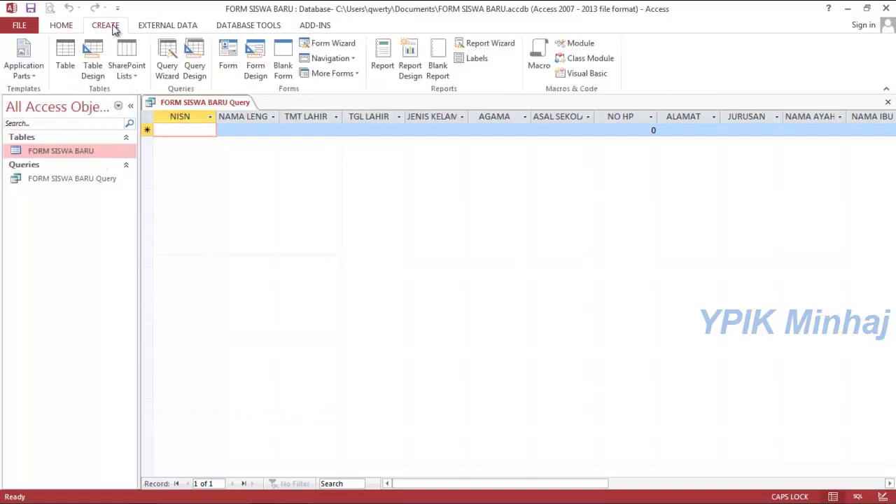
click(321, 43)
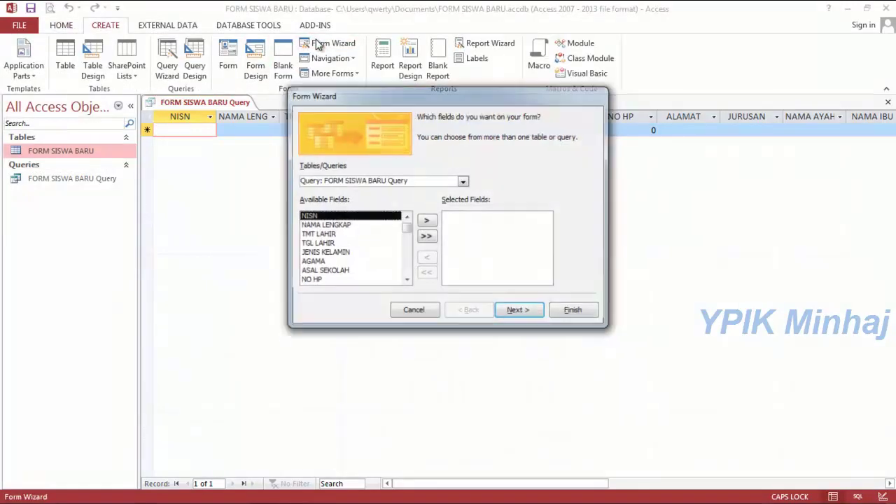
click(426, 238)
mouse_move(552, 273)
mouse_down()
mouse_move(550, 231)
mouse_move(550, 277)
mouse_up()
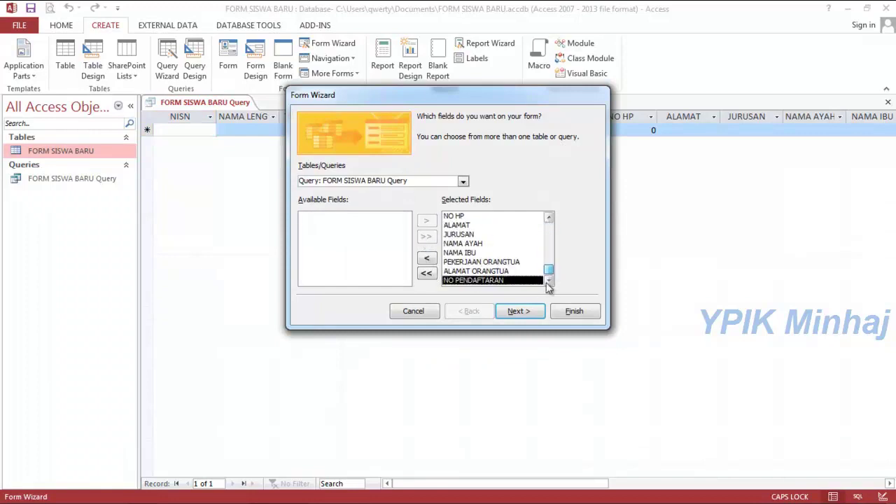
click(516, 310)
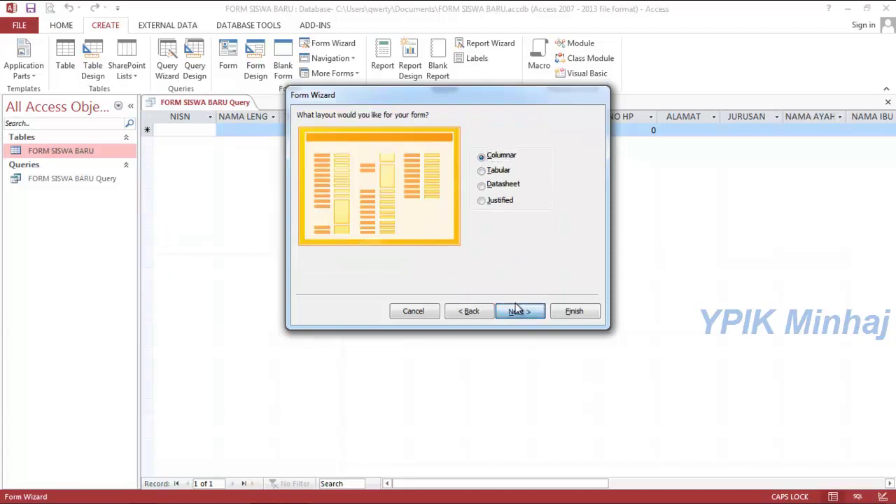
click(516, 310)
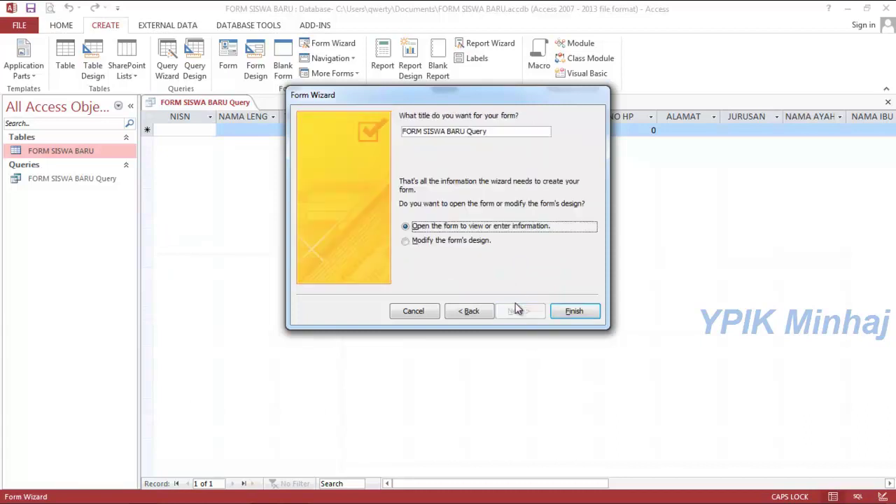
click(562, 313)
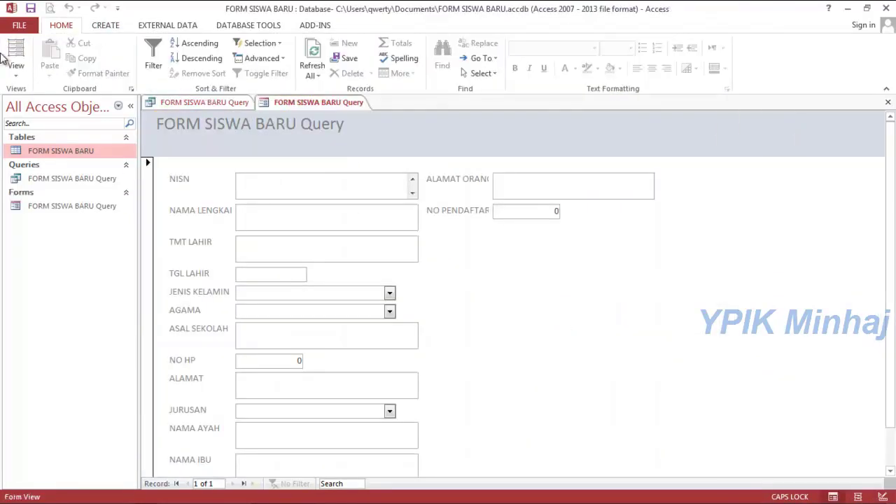
Switch the form to Design View and make the header title text dark.
click(15, 70)
click(42, 154)
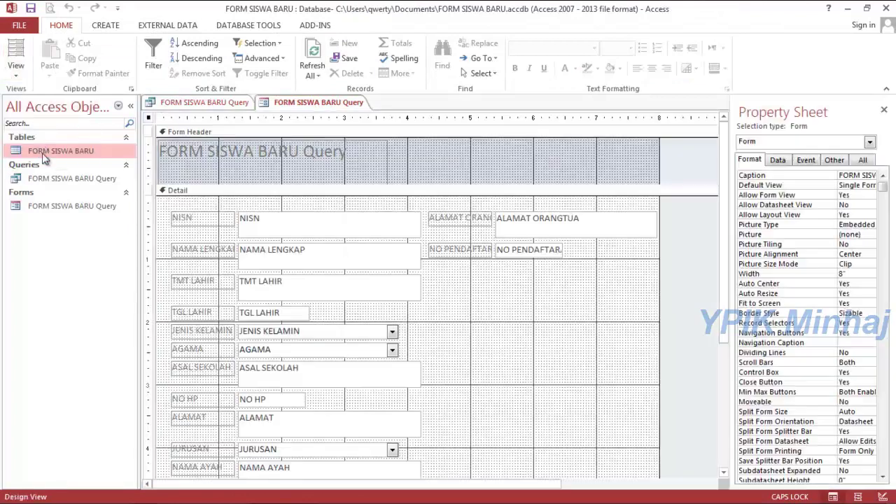
click(244, 140)
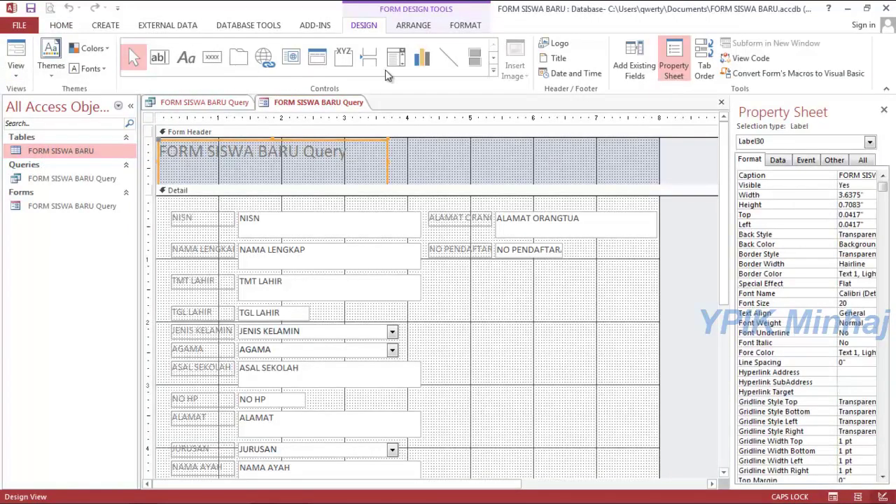
click(464, 26)
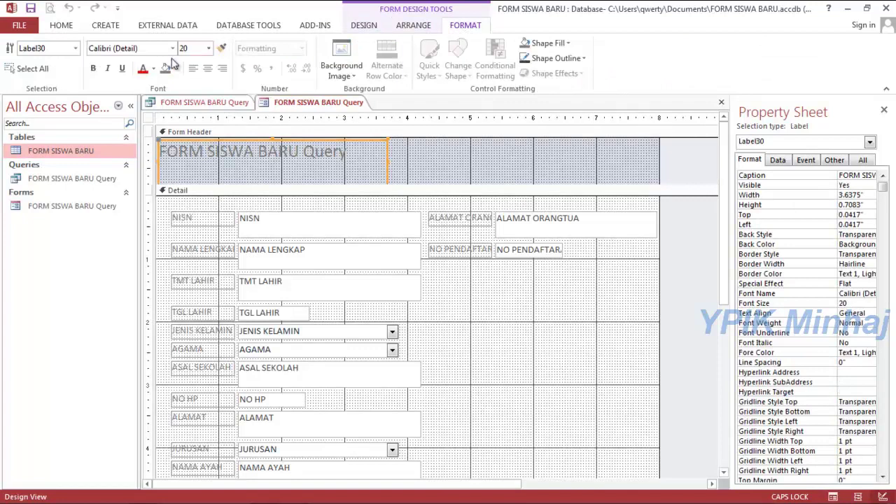
click(153, 69)
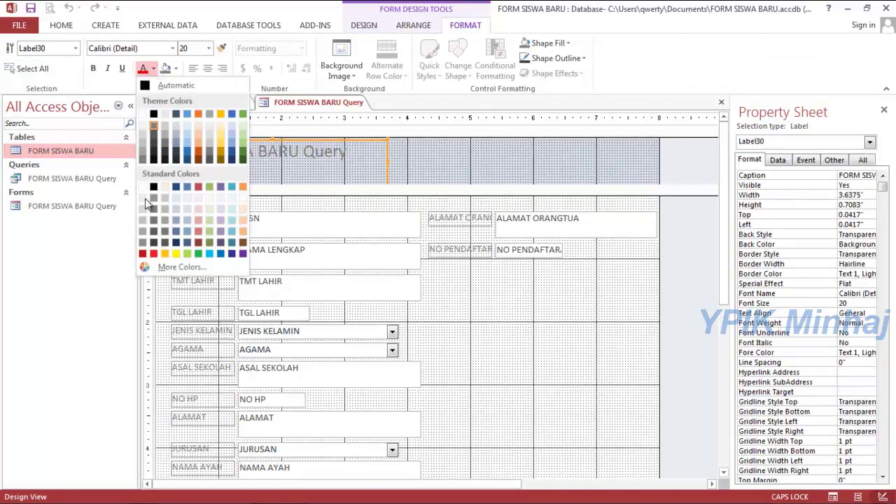
click(154, 115)
Give the form header a blue background and make the title bold.
click(457, 169)
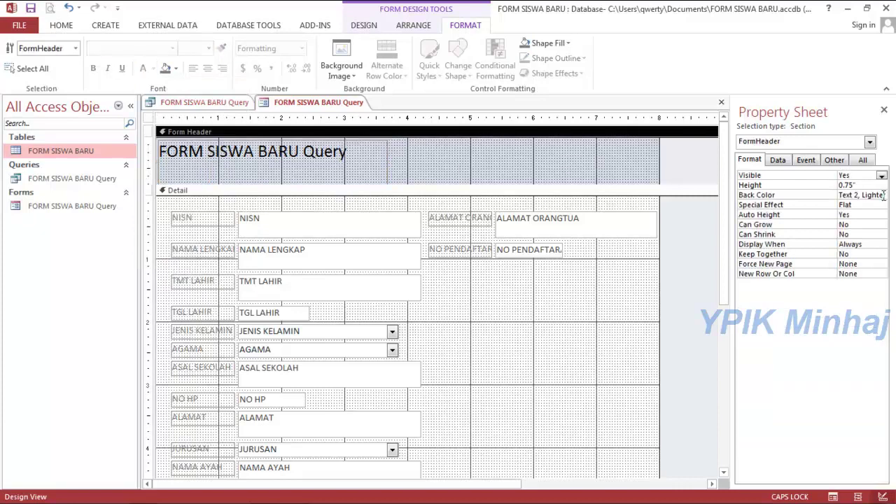
click(882, 196)
click(832, 278)
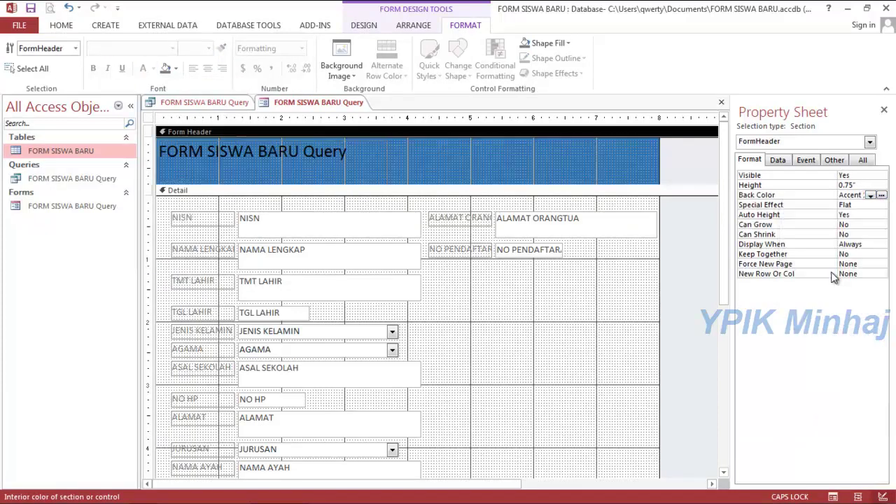
click(321, 151)
click(95, 71)
Enlarge the Detail section to make room for rearranging the controls.
click(504, 297)
drag(660, 271, 686, 270)
drag(724, 256, 735, 397)
drag(502, 388, 507, 424)
drag(666, 377, 662, 422)
drag(724, 342, 708, 250)
Shorten the NISN, NAMA LENGKAP and TMT LAHIR text boxes.
drag(394, 150, 420, 245)
drag(329, 247, 342, 264)
click(440, 258)
click(305, 259)
click(305, 258)
Move the ASAL SEKOLAH through PEKERJAAN controls down the form.
drag(400, 265, 363, 321)
click(418, 316)
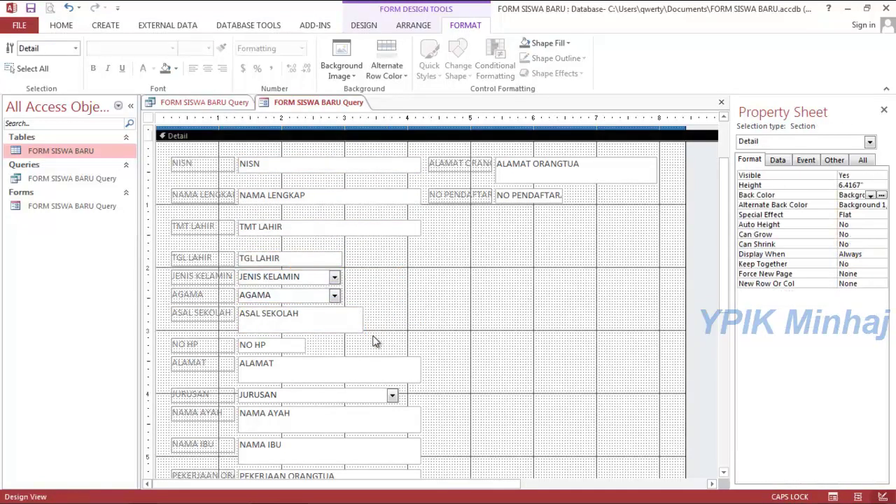
click(242, 321)
scroll(238, 282, down, 2)
drag(167, 213, 498, 425)
drag(318, 297, 337, 285)
click(223, 285)
Move the controls below ASAL SEKOLAH further down.
drag(162, 243, 447, 432)
shift+click(342, 227)
drag(354, 275, 354, 309)
click(328, 231)
drag(363, 243, 403, 279)
click(466, 259)
Narrow NISN, NAMA LENGKAP and TMT LAHIR and stack them directly under each other.
drag(721, 252, 721, 184)
drag(393, 147, 415, 244)
drag(420, 195, 381, 204)
click(376, 164)
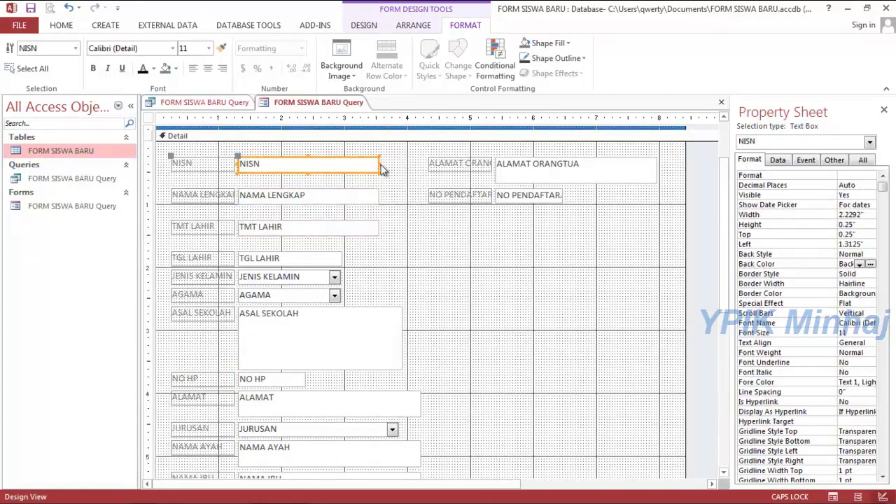
drag(380, 164, 337, 166)
click(358, 196)
drag(358, 196, 358, 183)
click(363, 226)
drag(363, 226, 317, 323)
Narrow ASAL SEKOLAH and move NO HP and ALAMAT up beneath it.
click(316, 331)
drag(403, 296, 379, 297)
click(278, 380)
shift+click(329, 405)
shift+click(353, 426)
shift+click(354, 426)
drag(351, 412, 350, 374)
click(413, 343)
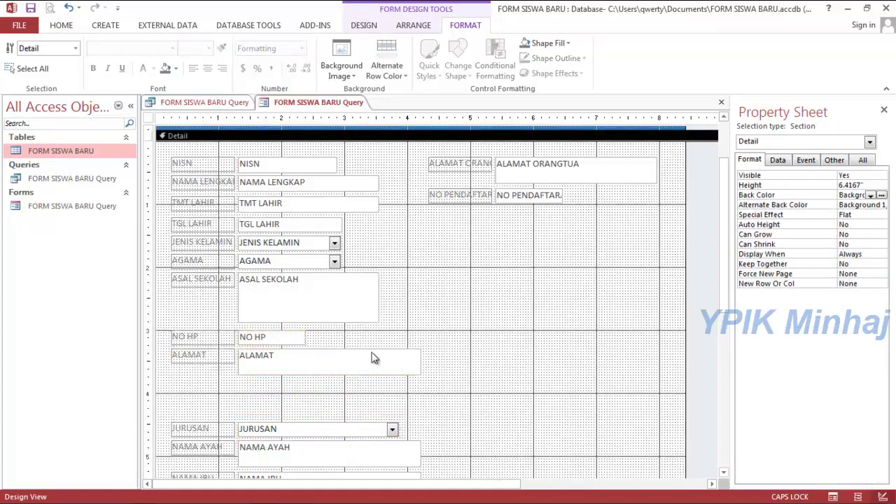
Resize the NO HP, ALAMAT and ASAL SEKOLAH boxes and nudge NO HP and ALAMAT into place.
click(303, 337)
drag(305, 336, 344, 337)
click(423, 368)
drag(423, 368, 378, 363)
click(458, 394)
scroll(731, 298, down, 2)
click(378, 250)
drag(378, 250, 378, 240)
drag(161, 259, 390, 315)
key(Up)
key(Up)
click(404, 333)
Nudge the JURUSAN label and combo box up into place.
scroll(731, 257, down, 1)
drag(210, 308, 370, 324)
click(231, 322)
click(240, 322)
key(Up)
key(Up)
key(Up)
Shorten the NAMA AYAH, NAMA IBU and PEKERJAAN ORANGTUA boxes and stack them together.
click(316, 356)
drag(455, 341, 336, 359)
click(546, 290)
drag(336, 423, 326, 414)
click(376, 386)
drag(376, 384, 376, 373)
drag(376, 404, 448, 343)
click(373, 362)
drag(420, 376, 346, 366)
click(348, 390)
click(345, 383)
click(389, 379)
Move the parent fields to the right column, with ALAMAT ORANGTUA and NO PENDAFTARAN below PEKERJAAN.
drag(168, 329, 400, 450)
drag(356, 343, 621, 154)
scroll(708, 176, up, 3)
scroll(708, 177, up, 2)
drag(518, 308, 508, 269)
click(576, 341)
drag(576, 341, 567, 327)
Extend the NO PENDAFTARAN label in the right column to the left.
drag(165, 197, 393, 474)
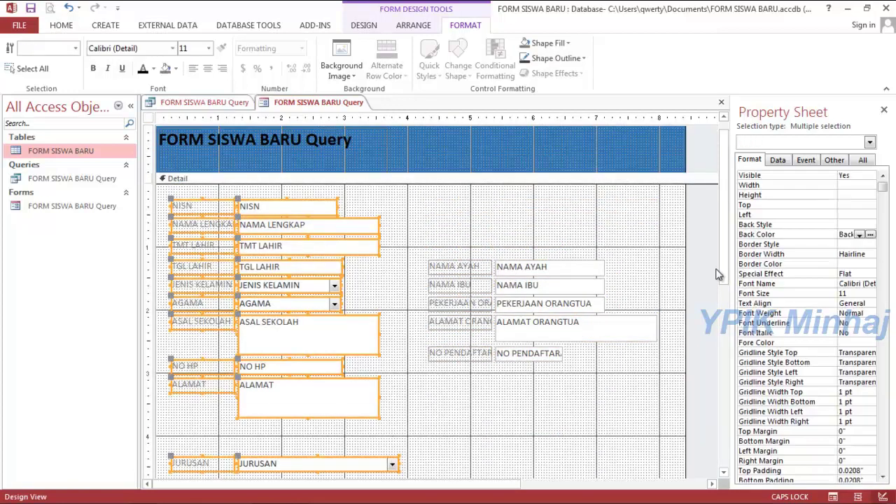
drag(722, 175, 722, 195)
click(444, 123)
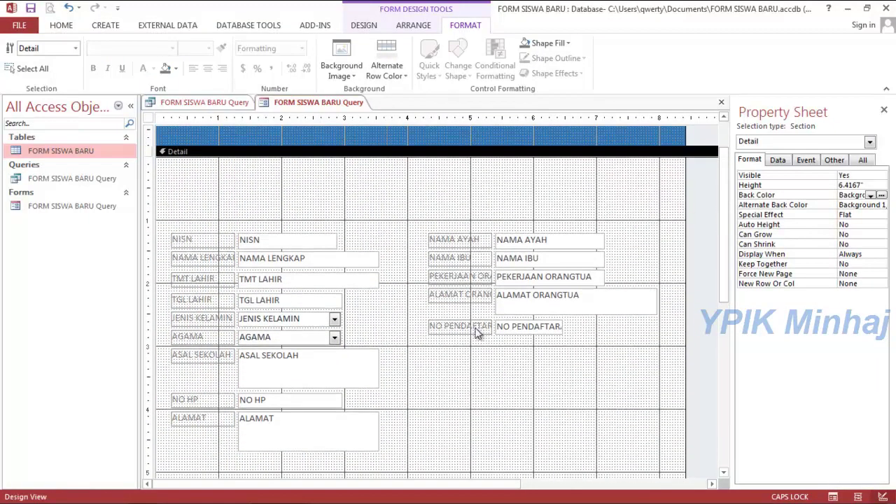
drag(442, 224, 632, 316)
click(633, 313)
click(560, 327)
click(490, 331)
drag(492, 330, 500, 333)
drag(426, 326, 411, 326)
Widen the five right-hand labels leftward so their names show fully.
click(444, 296)
shift+click(444, 278)
shift+click(438, 260)
shift+click(435, 240)
drag(428, 259, 410, 259)
click(449, 363)
drag(399, 227, 448, 340)
drag(411, 279, 392, 277)
Shift the right column further right, narrow ALAMAT ORANGTUA and lower NO PENDAFTARAN slightly.
drag(386, 210, 621, 356)
drag(581, 270, 617, 273)
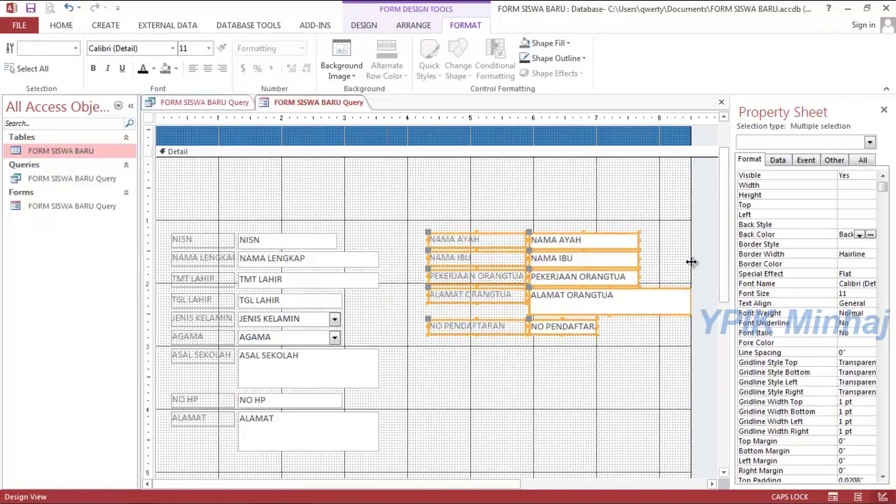
click(670, 301)
drag(676, 301, 632, 331)
click(500, 326)
drag(530, 329, 531, 343)
click(469, 387)
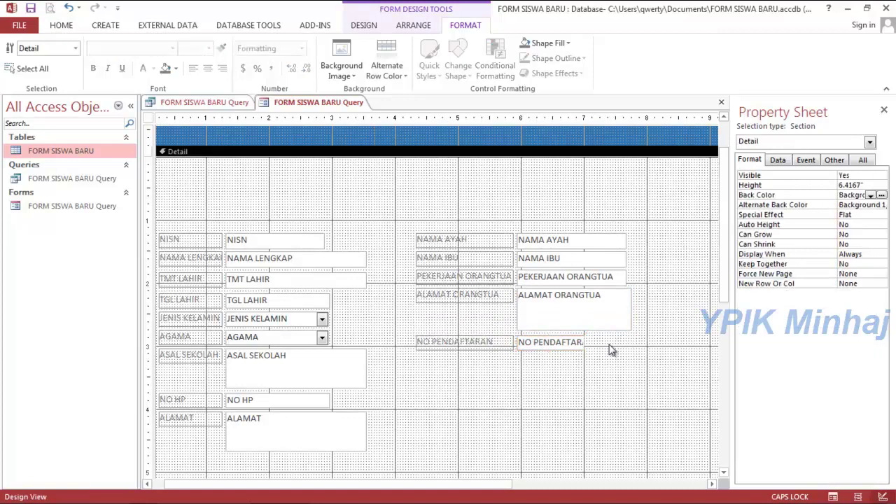
Extend the left column of field labels further to the left.
drag(174, 225, 192, 409)
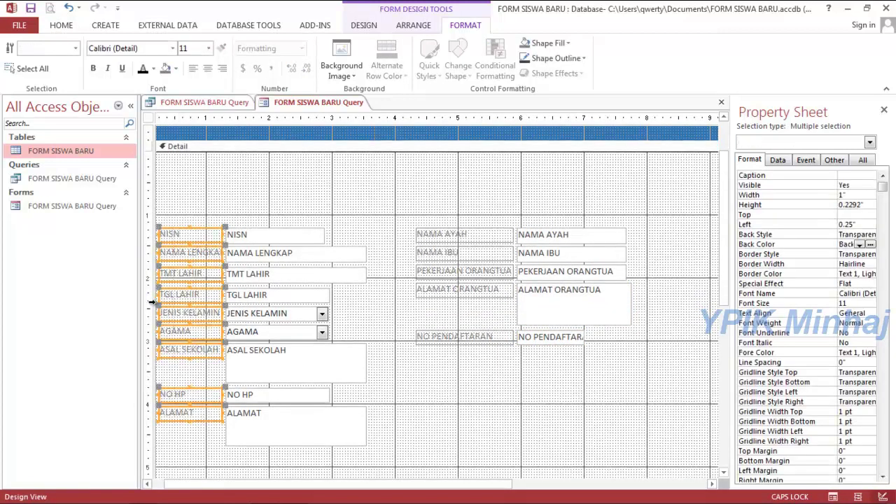
drag(409, 484, 280, 486)
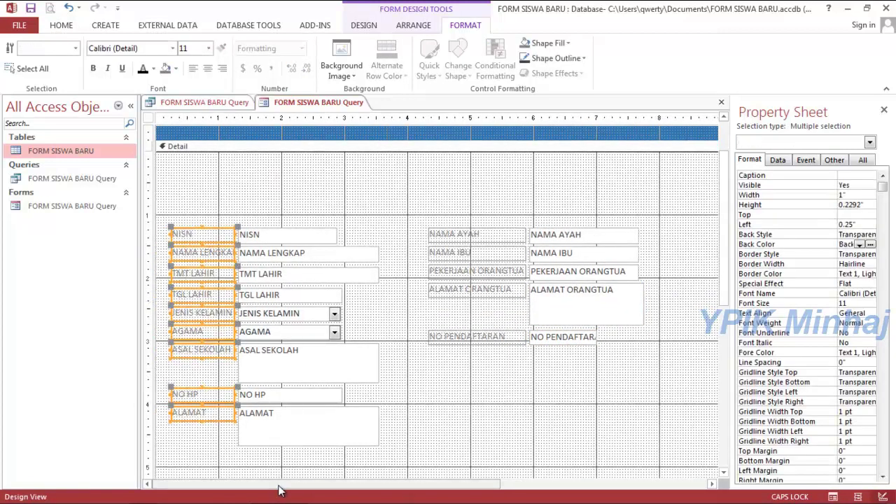
drag(170, 352, 165, 350)
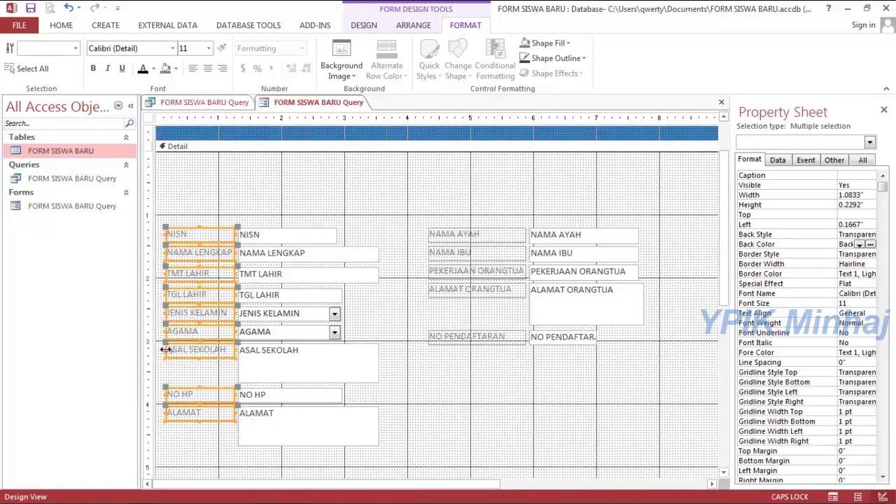
click(378, 275)
click(364, 25)
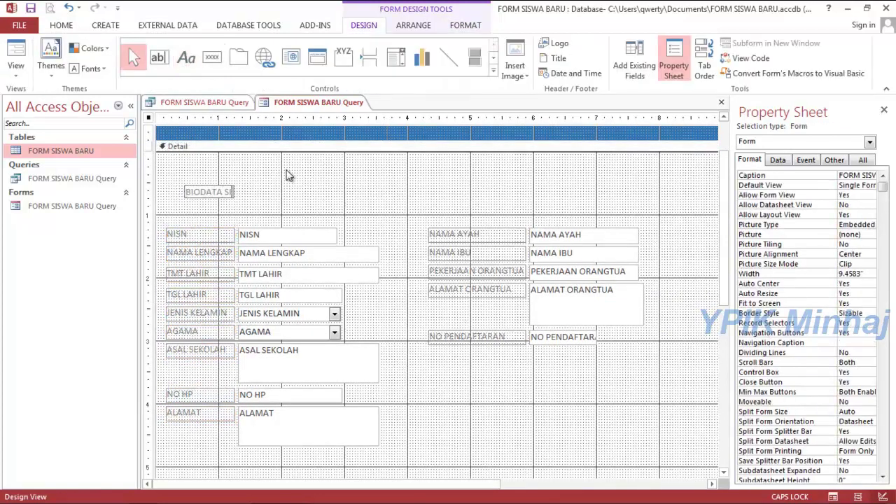
Finish the BIODATA heading and add a DATA ORANGTUA heading above the parent fields.
click(186, 58)
click(486, 192)
text(DATA ORANGTUA)
click(567, 179)
Add the JURUSAN YANG DIPILIH heading and select all three section headings together.
scroll(215, 294, down, 5)
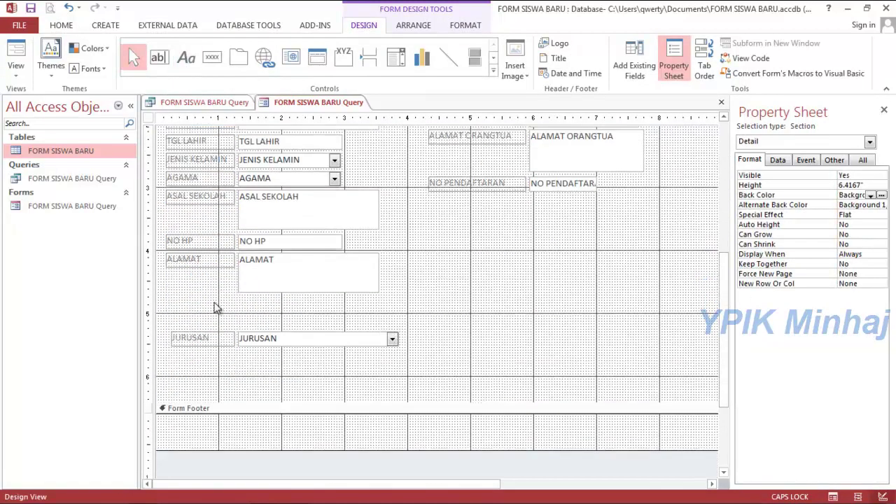
key(ctrl+r)
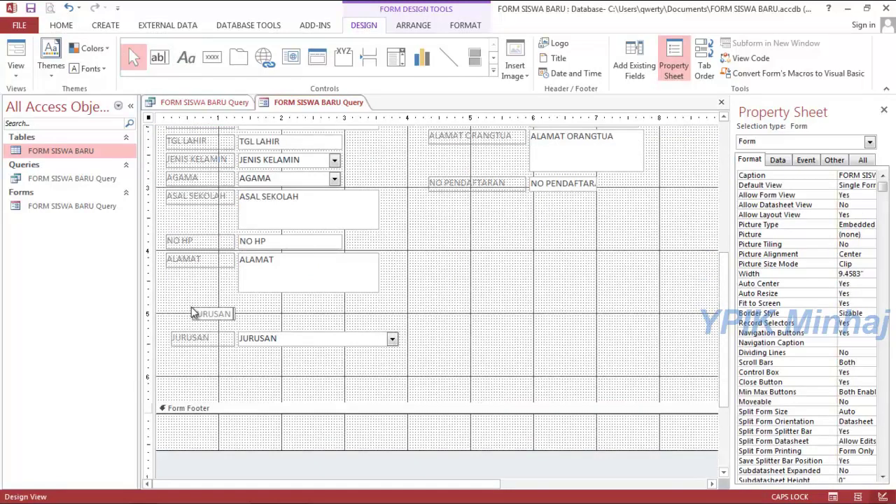
text(YANG DIPILIH)
click(280, 317)
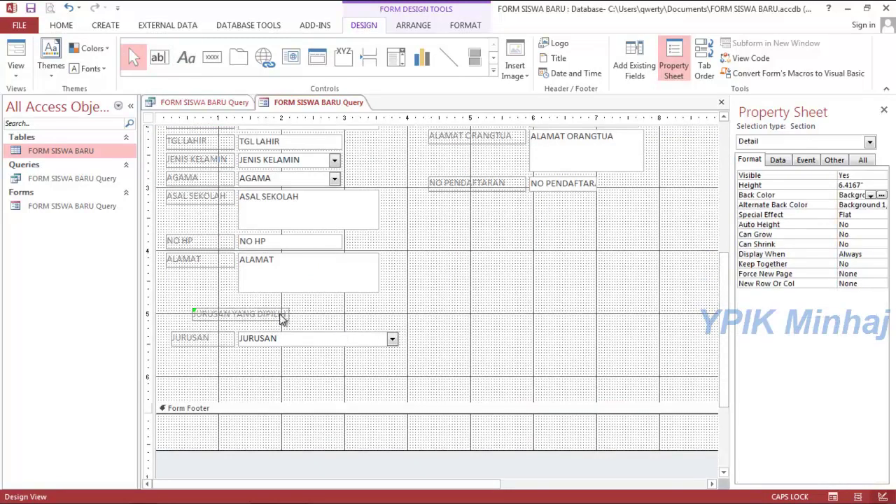
click(280, 317)
scroll(280, 317, up, 5)
shift+click(524, 194)
shift+click(260, 190)
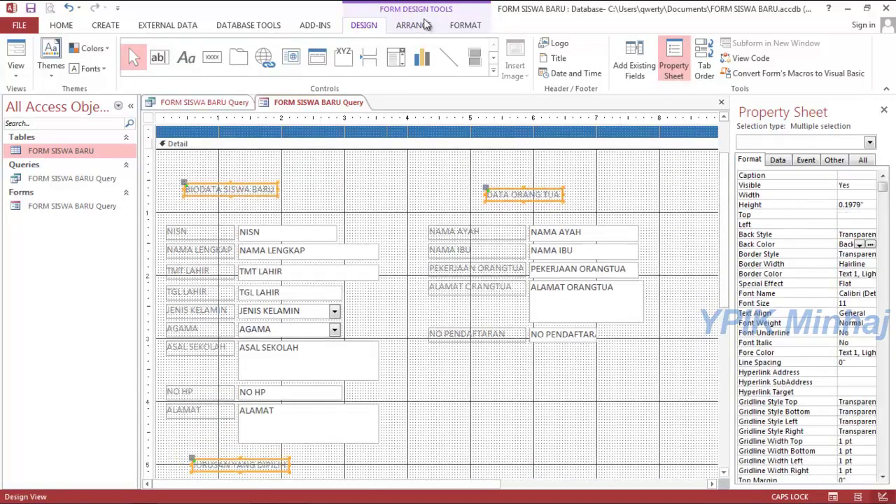
Make the three section headings bold and blue, with font size 20.
click(466, 24)
click(93, 68)
click(143, 68)
click(154, 68)
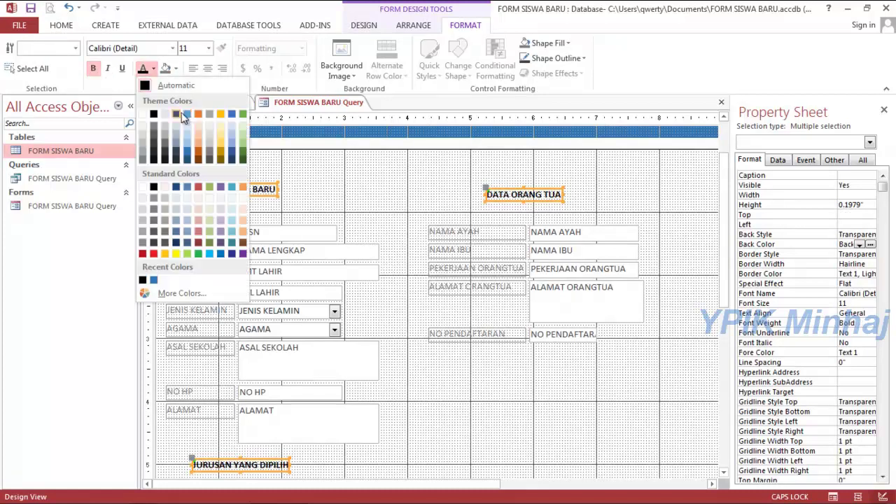
click(186, 113)
click(208, 48)
click(196, 186)
click(208, 49)
click(199, 163)
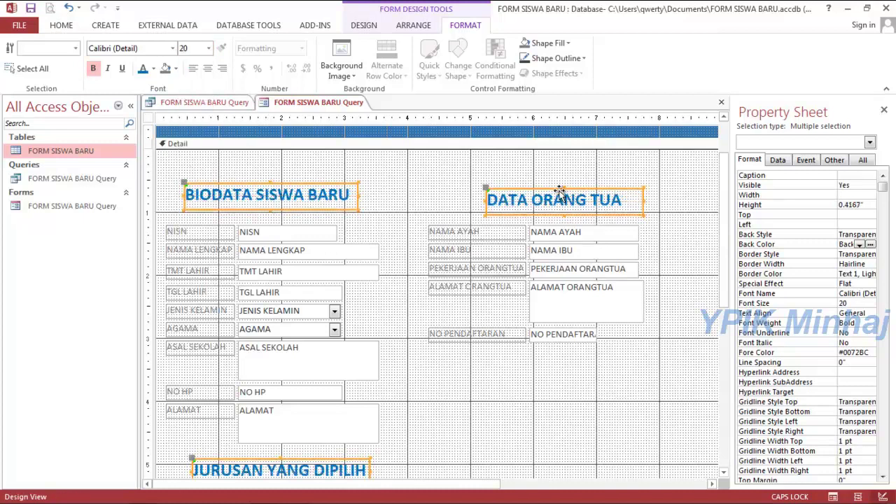
Drag the JURUSAN YANG DIPILIH, BIODATA SISWA BARU and DATA ORANG TUA headings above their sections.
scroll(560, 192, down, 2)
click(280, 402)
drag(280, 403, 280, 404)
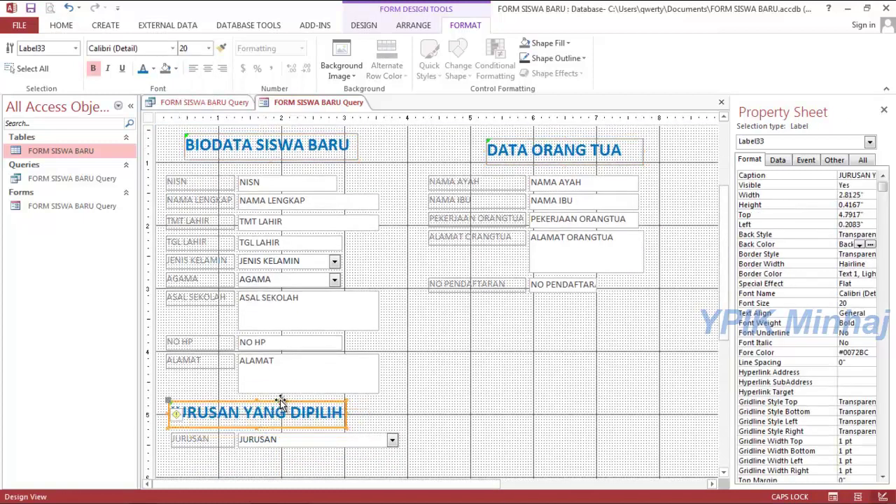
click(261, 142)
drag(241, 133, 221, 133)
drag(521, 142, 459, 138)
Centre the text of the DATA ORANG TUA, BIODATA SISWA BARU and JURUSAN YANG DIPILIH headings.
click(459, 288)
click(486, 143)
click(208, 68)
click(224, 144)
click(208, 68)
click(249, 417)
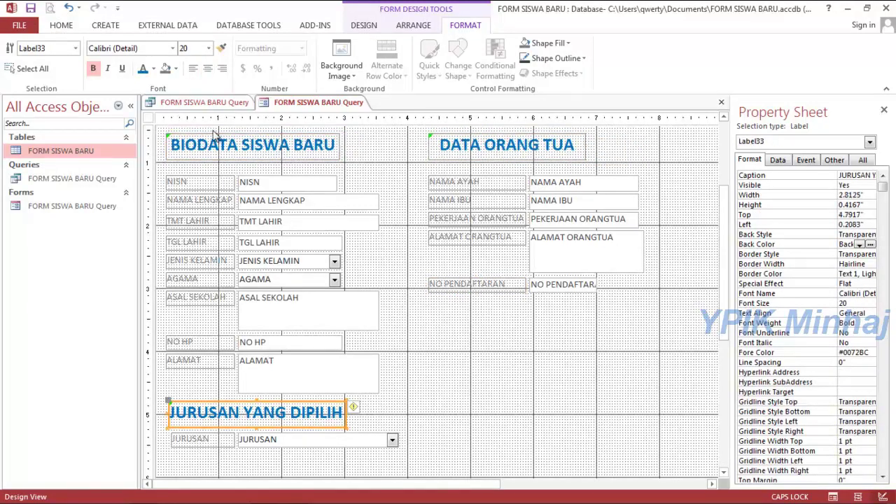
click(208, 68)
click(468, 359)
Select all the field labels, including the parent and JURUSAN labels, for recolouring.
drag(159, 172, 207, 378)
drag(416, 176, 448, 290)
shift+click(189, 439)
Make the selected field labels black and bold.
click(153, 68)
click(145, 86)
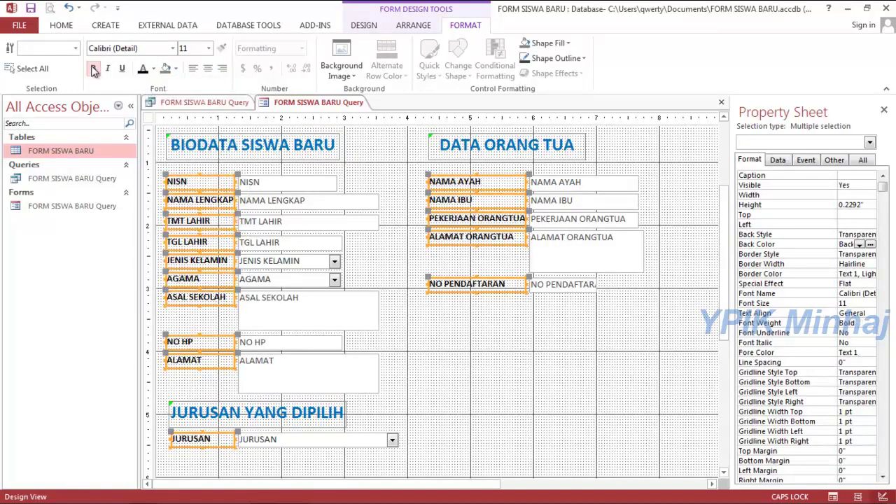
click(93, 68)
click(720, 220)
Retitle the header to FORM PENDAFTARAN SISWA BARU and resize it to one line.
scroll(721, 221, up, 3)
click(280, 147)
click(226, 144)
key(BackSpace)
key(BackSpace)
key(BackSpace)
key(BackSpace)
key(BackSpace)
key(BackSpace)
click(205, 143)
text(PENDAFTARAN SISWA)
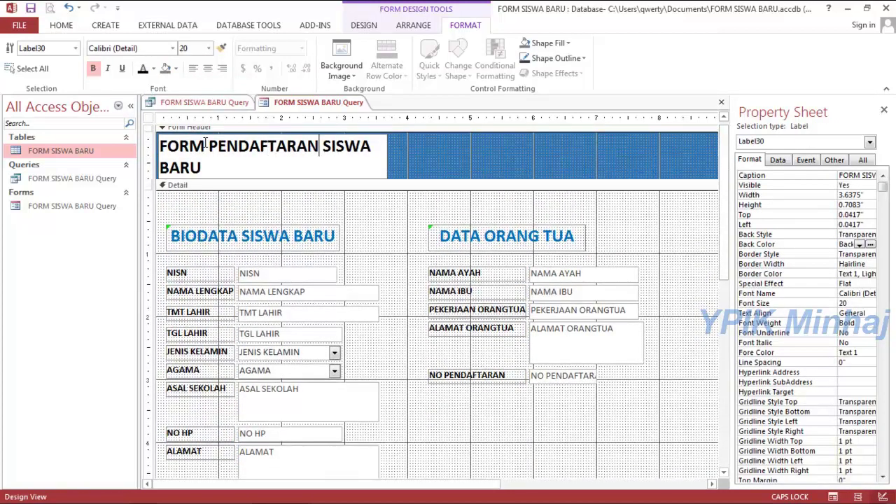
key(Return)
drag(387, 154, 450, 155)
drag(304, 134, 385, 143)
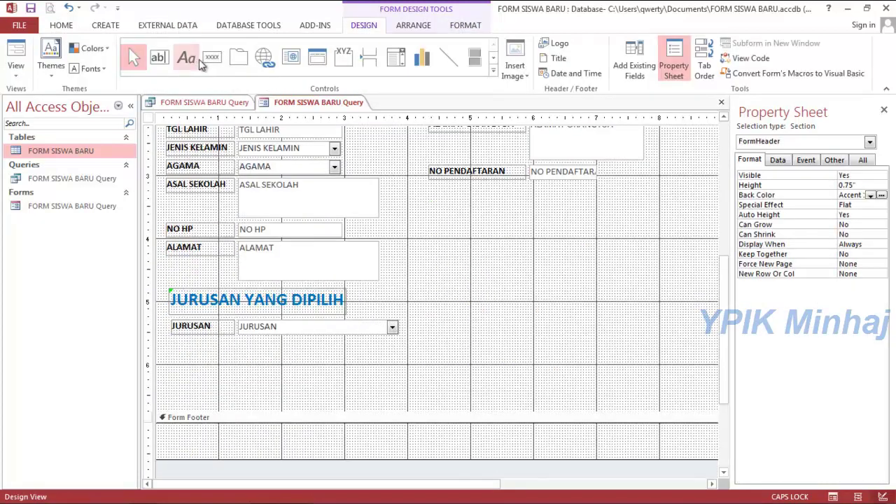
click(212, 57)
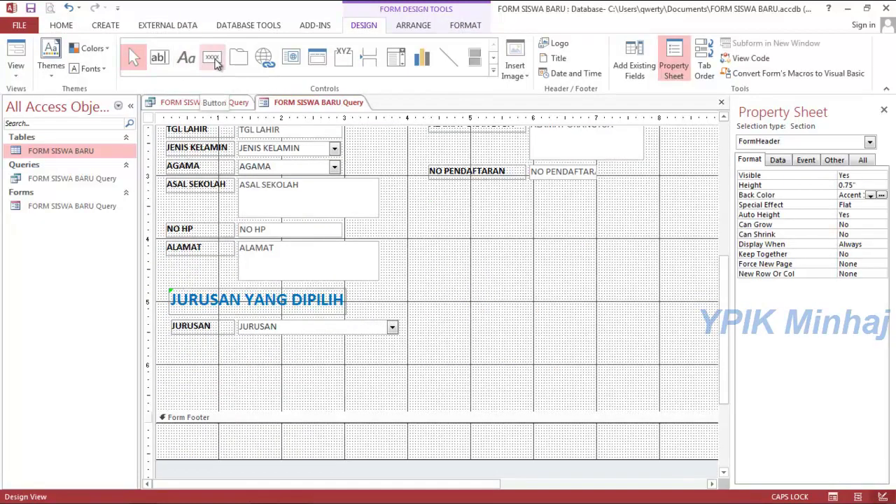
Add an Add New Record button captioned DAFTAR below JURUSAN and enlarge it.
drag(220, 353, 314, 397)
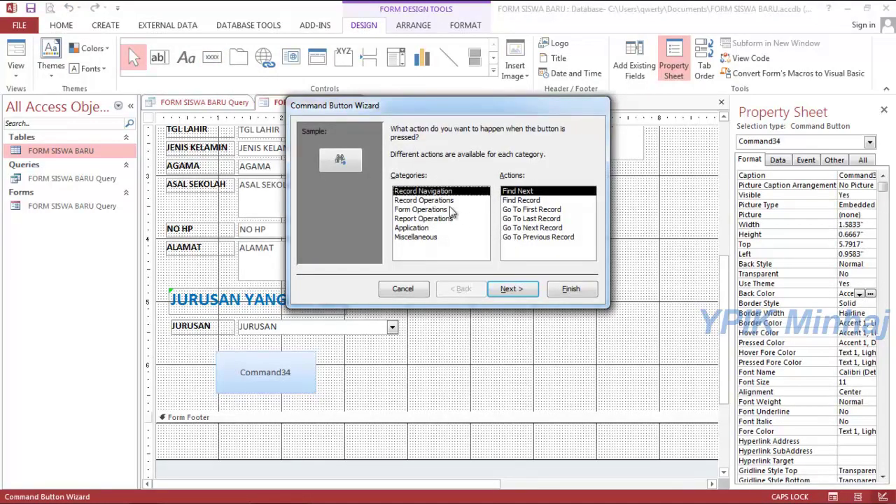
click(451, 200)
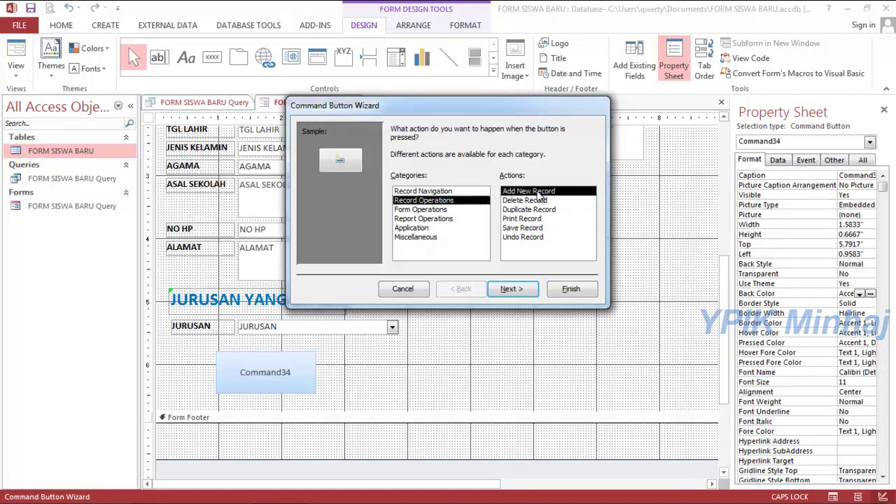
click(513, 290)
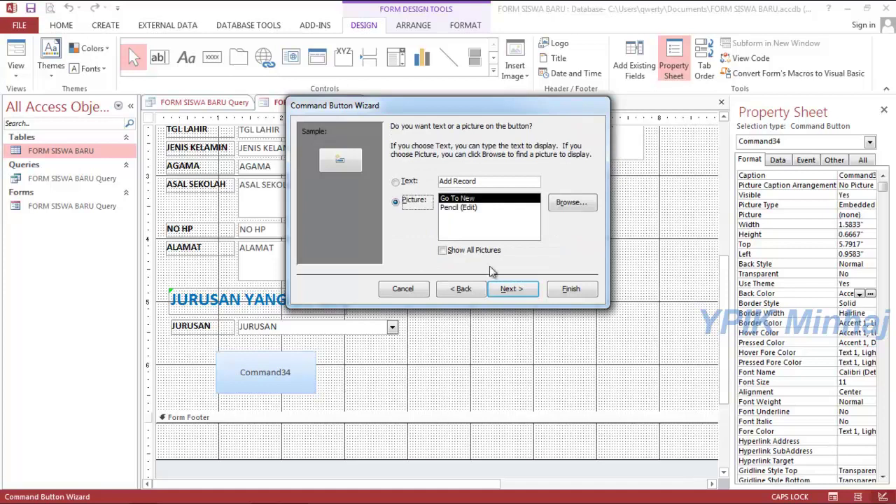
click(395, 182)
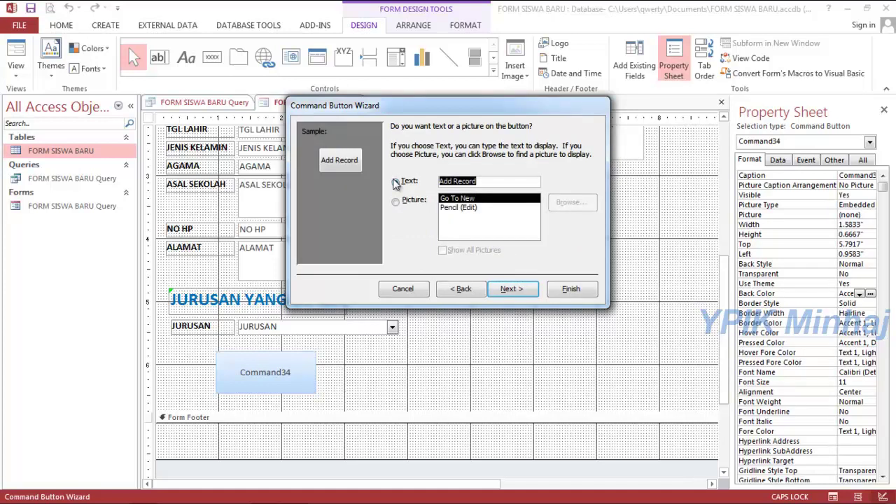
text(DAFT)
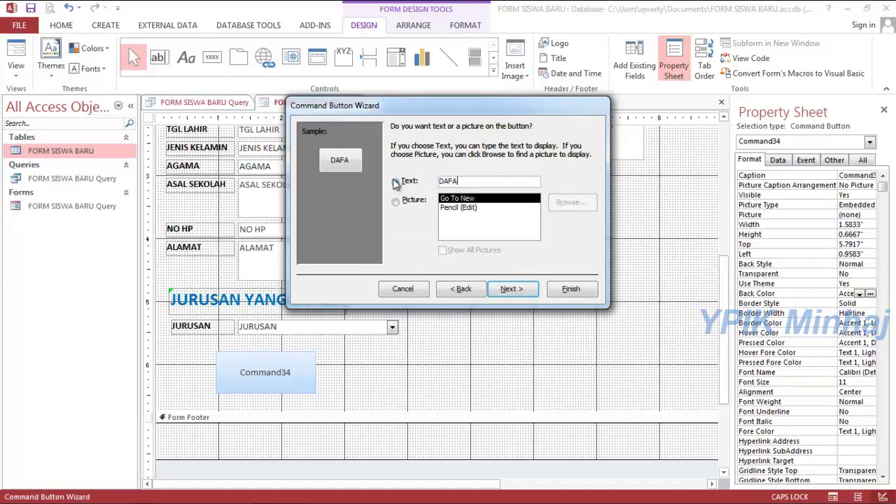
key(BackSpace)
key(BackSpace)
click(520, 287)
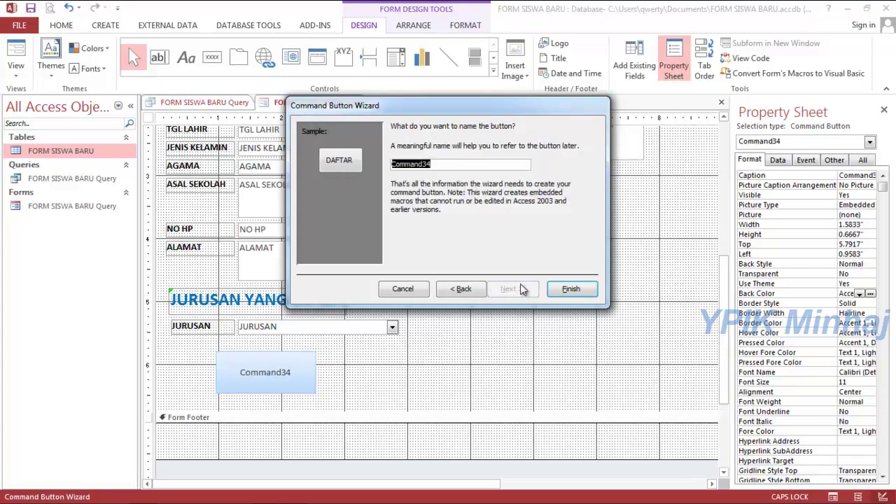
click(566, 289)
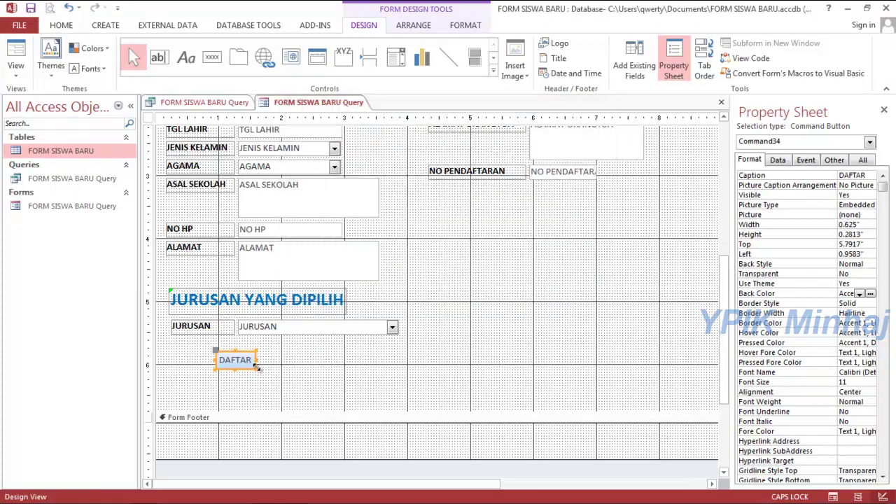
drag(257, 369, 286, 356)
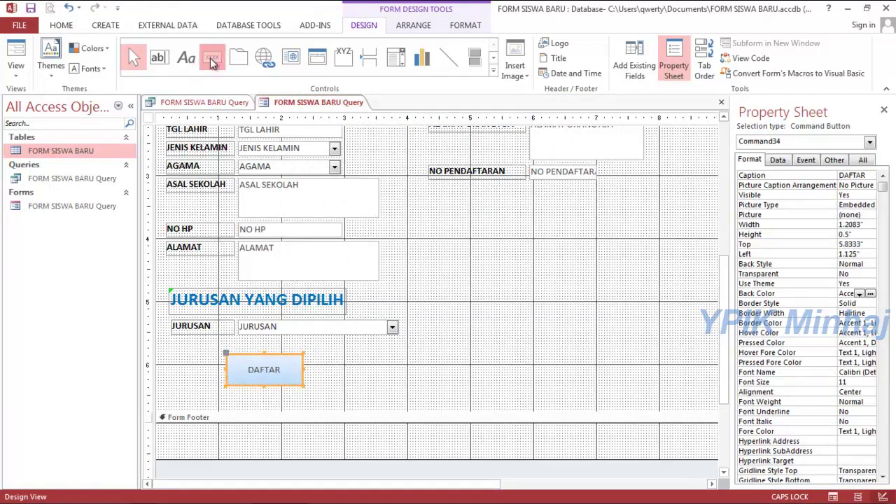
click(390, 358)
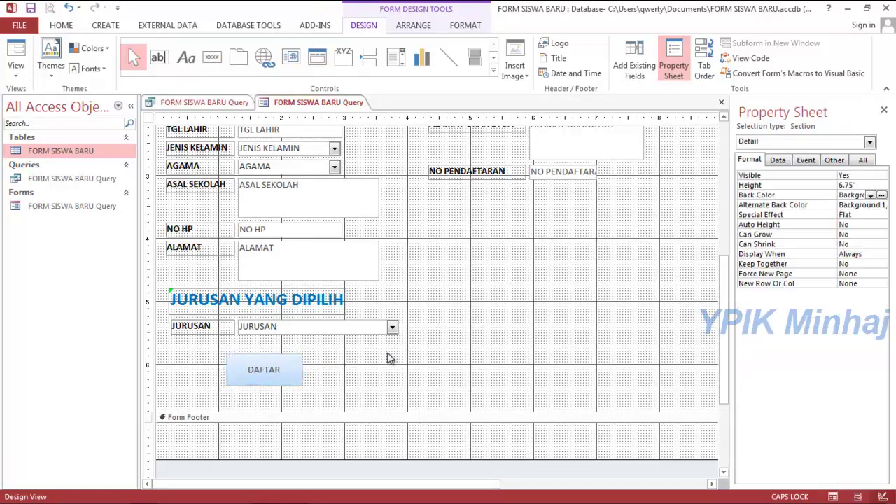
Add a Save Record button captioned SIMPAN beside DAFTAR and resize it to match.
click(212, 57)
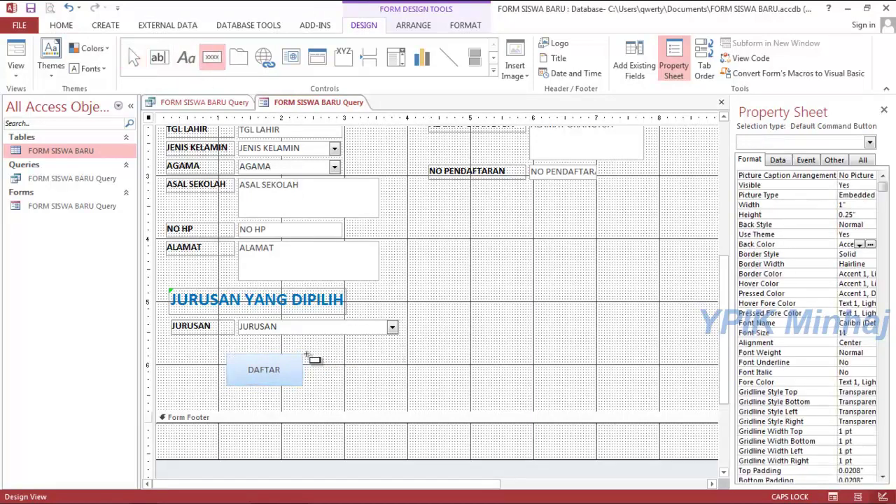
mouse_move(339, 357)
mouse_down()
mouse_move(441, 392)
mouse_move(423, 391)
mouse_up()
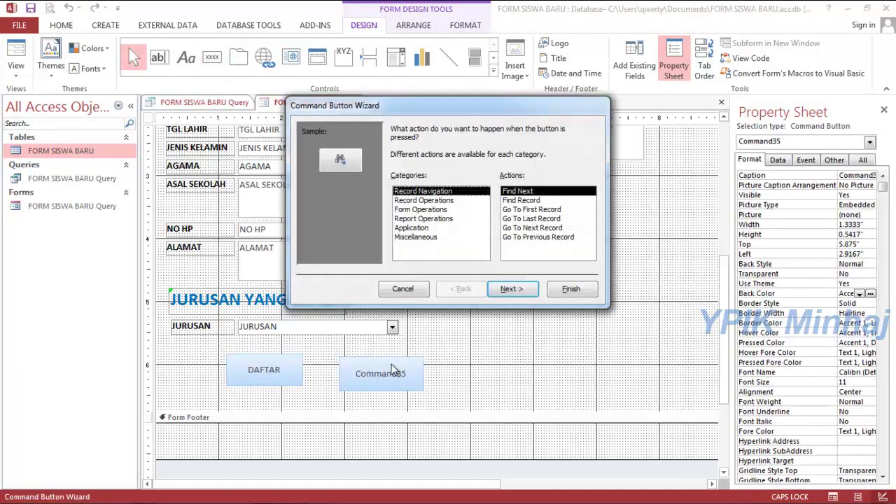
click(439, 200)
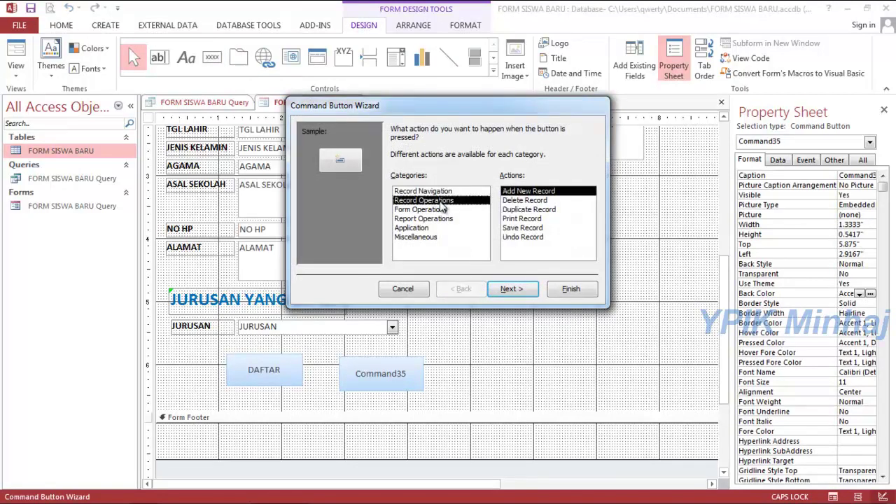
click(522, 228)
click(510, 289)
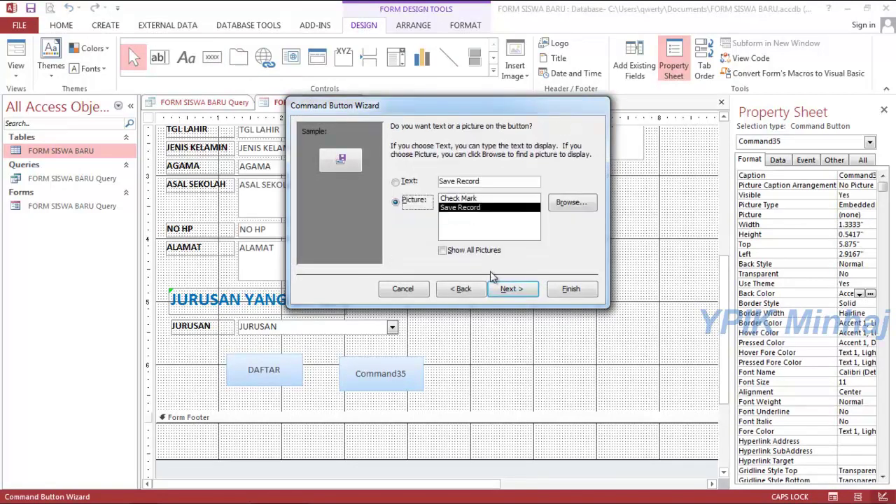
click(484, 181)
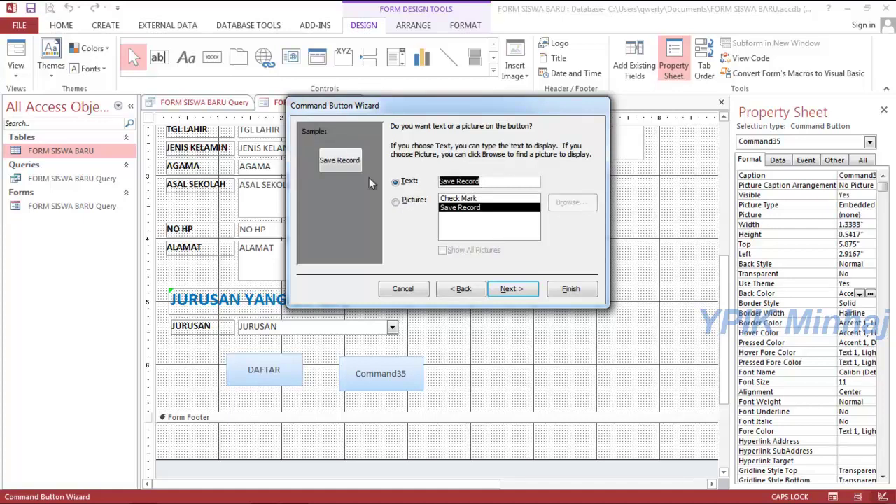
text(SIMPAN)
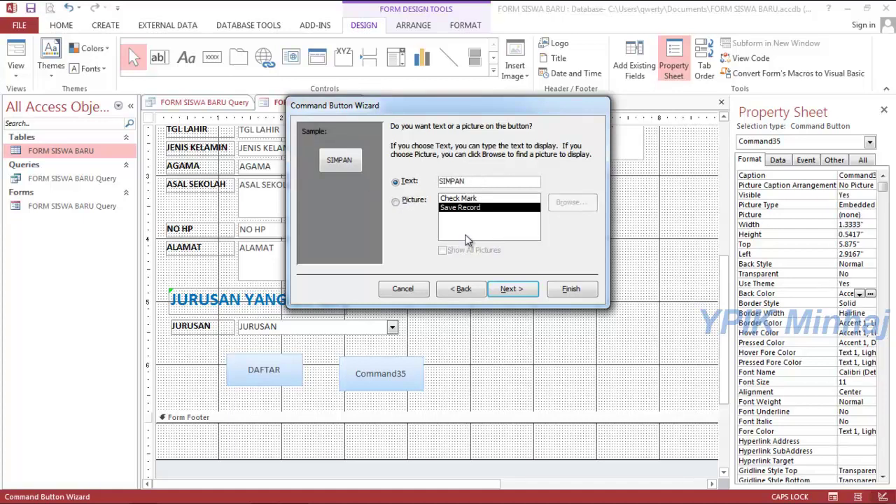
click(507, 293)
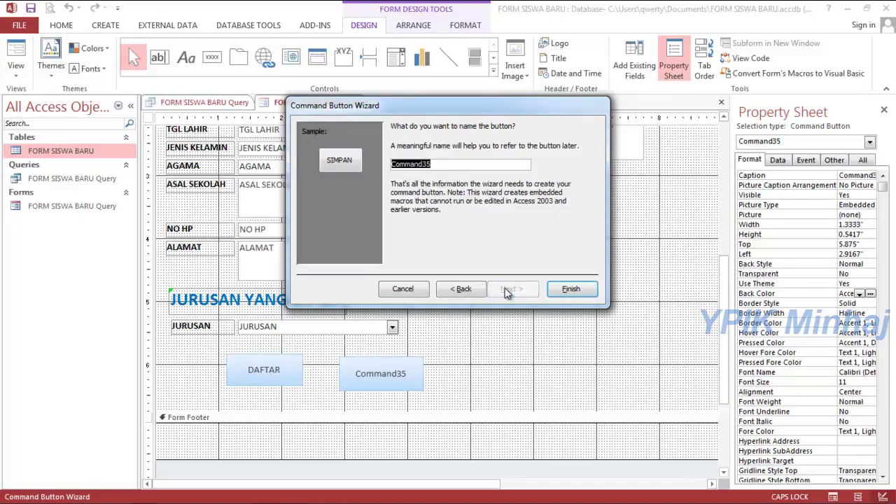
click(586, 294)
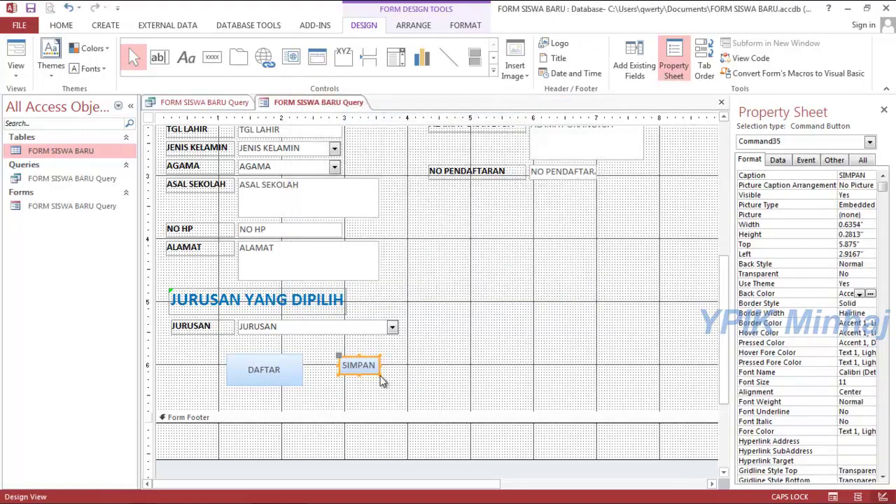
drag(378, 374, 374, 353)
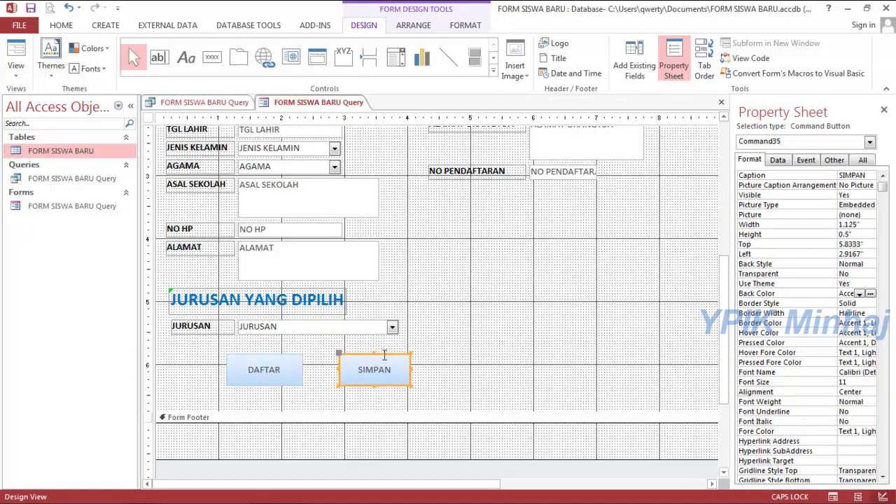
click(452, 362)
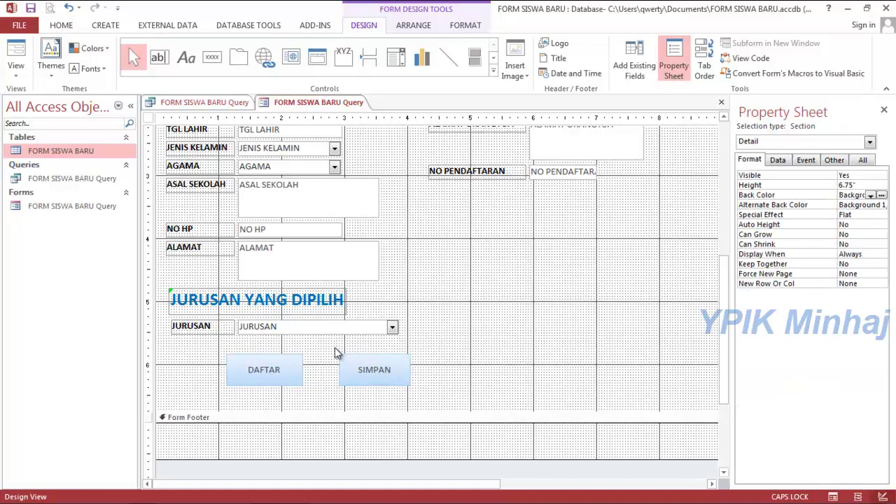
Move SIMPAN further right, then give both buttons bold captions and a blue background.
drag(335, 352, 426, 393)
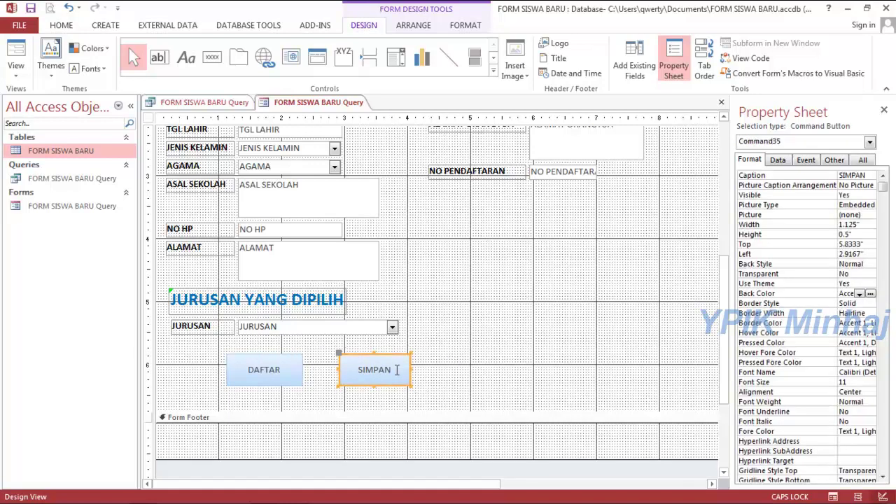
drag(396, 357, 464, 356)
shift+click(278, 360)
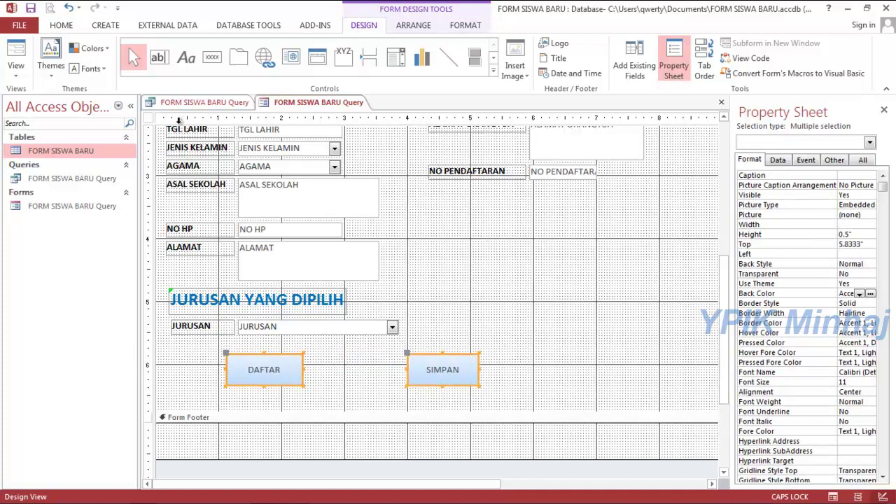
click(466, 26)
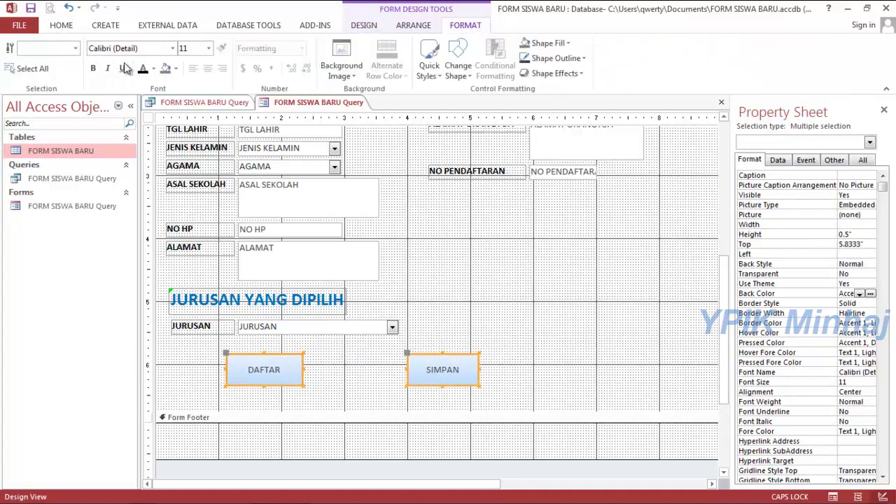
click(93, 68)
click(143, 69)
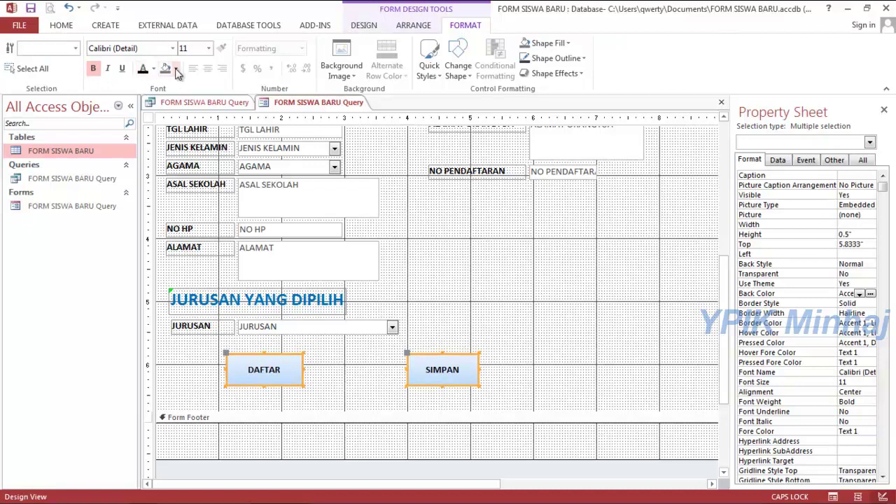
click(176, 69)
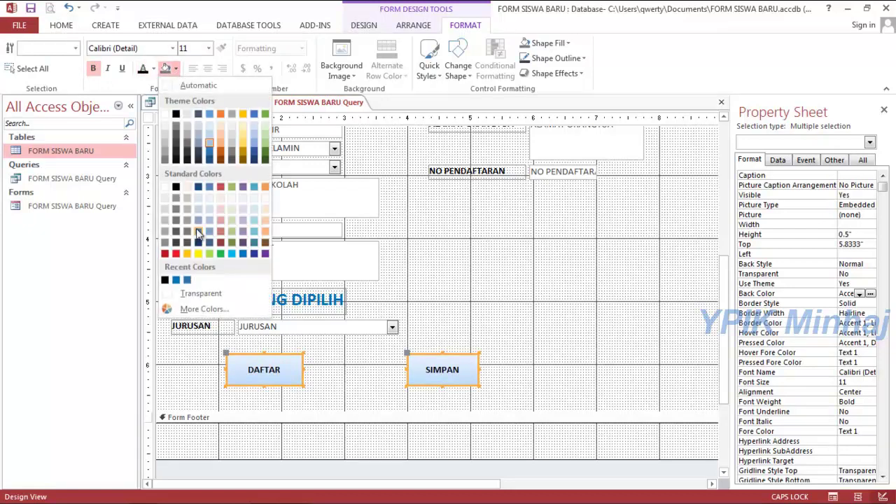
click(244, 252)
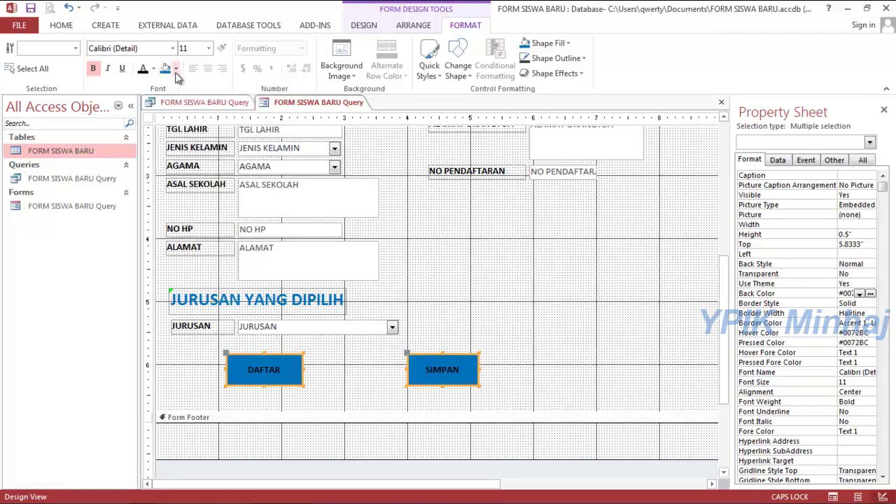
click(175, 69)
click(166, 110)
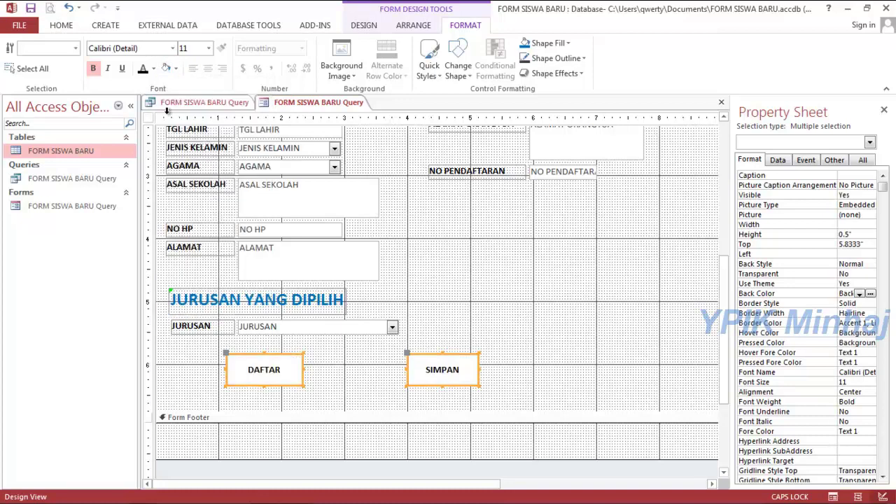
key(ctrl+z)
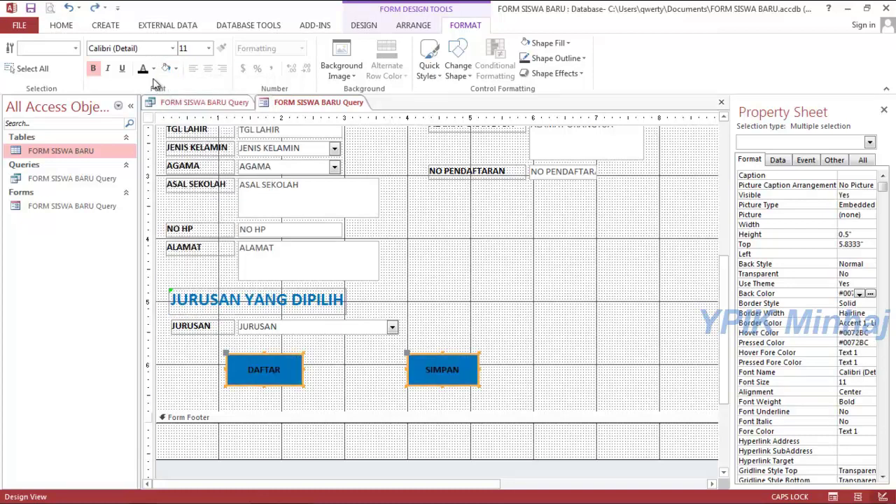
Make both button captions white at size 16.
click(155, 69)
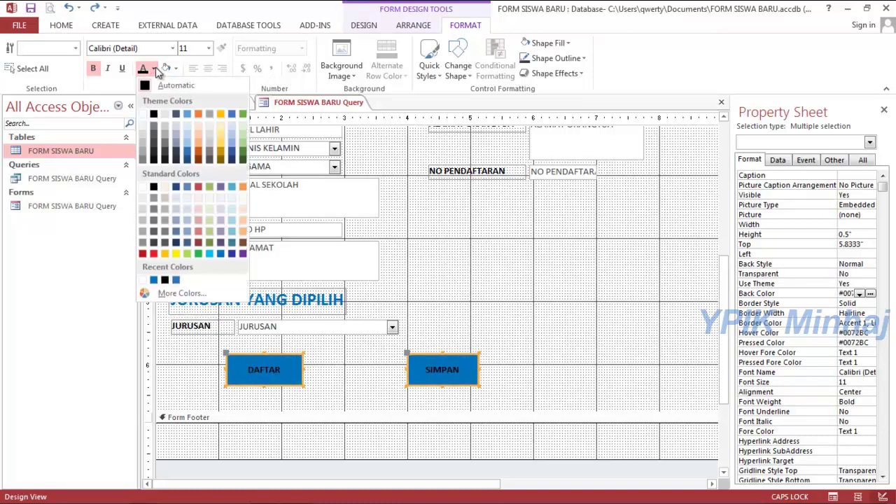
click(149, 116)
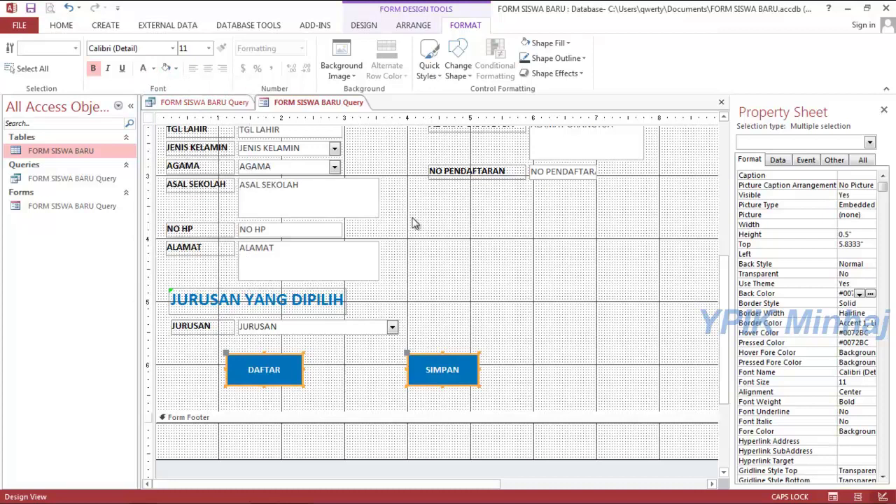
click(209, 48)
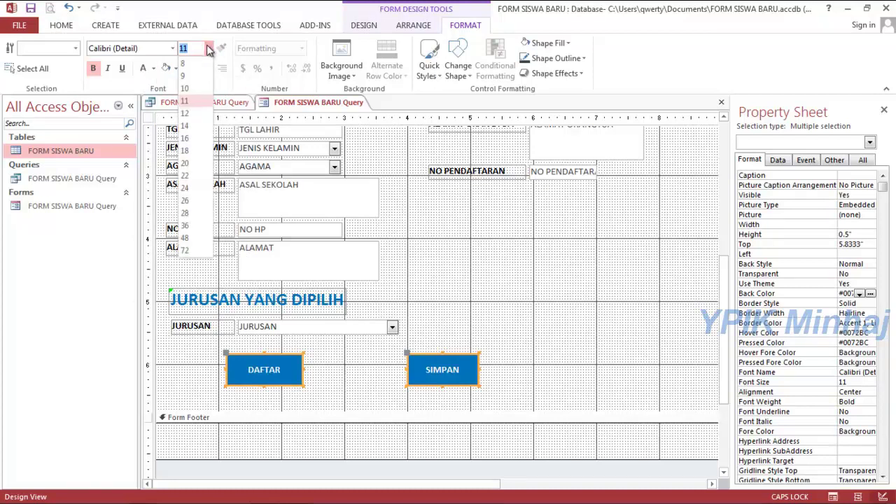
click(185, 140)
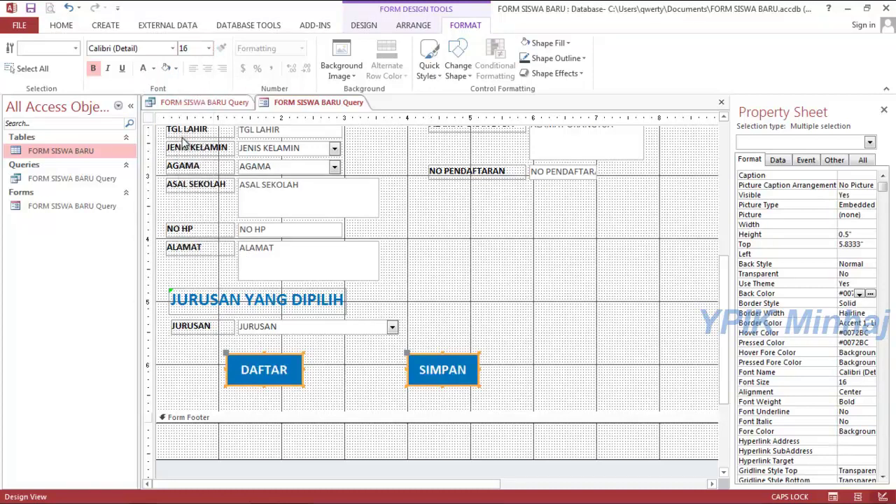
click(509, 315)
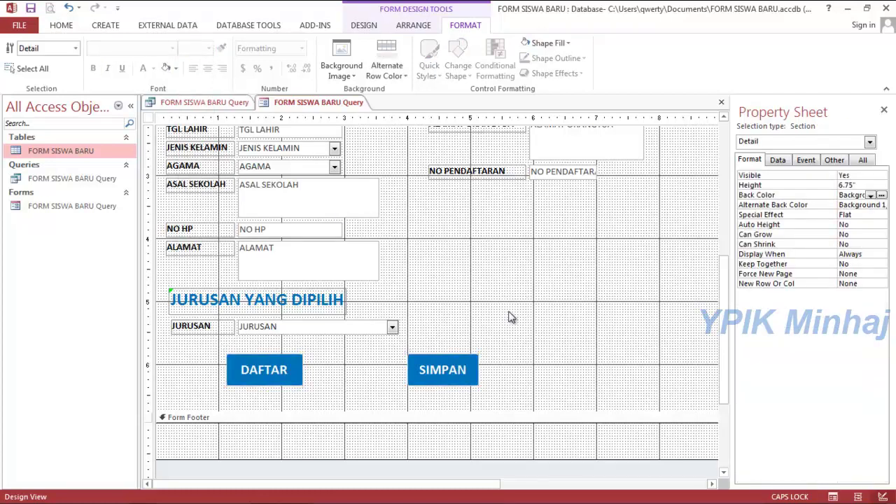
Save the form design and close all open objects.
drag(724, 295, 725, 263)
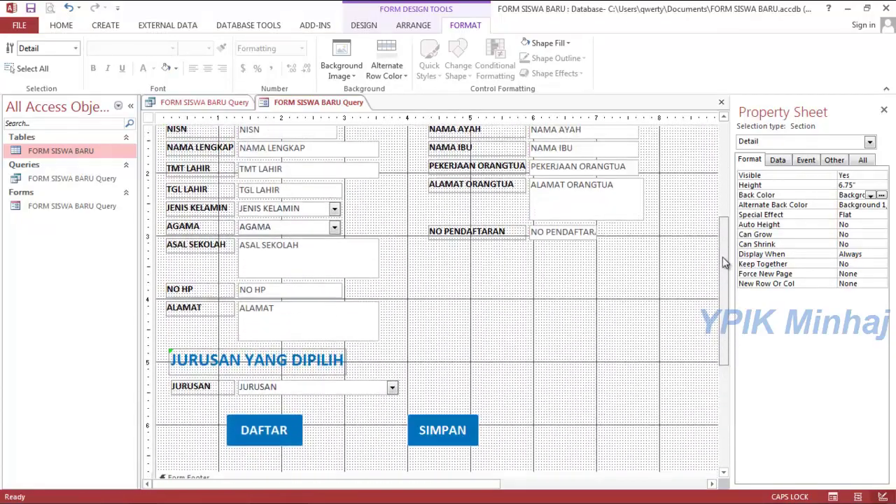
scroll(409, 77, up, 6)
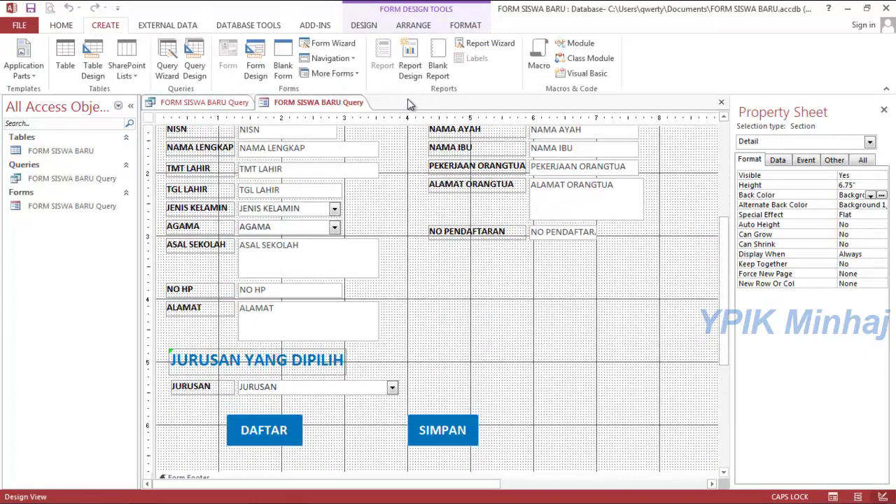
right_click(329, 102)
click(348, 107)
right_click(351, 108)
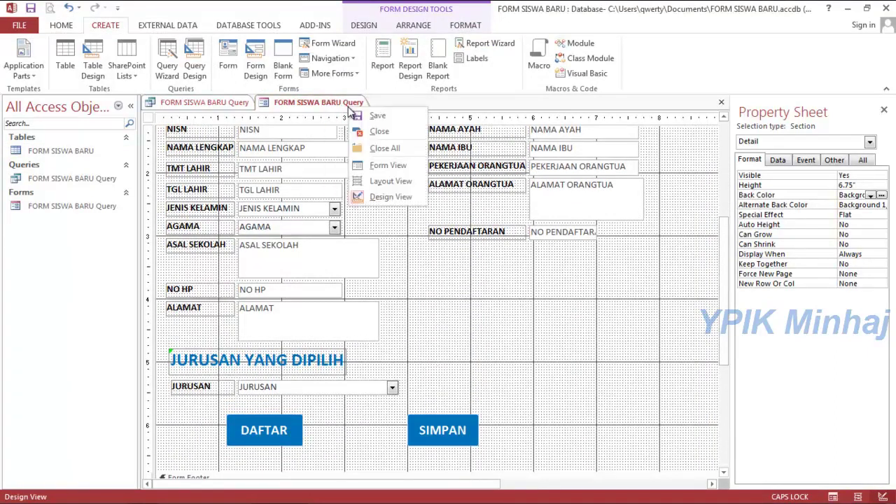
click(376, 147)
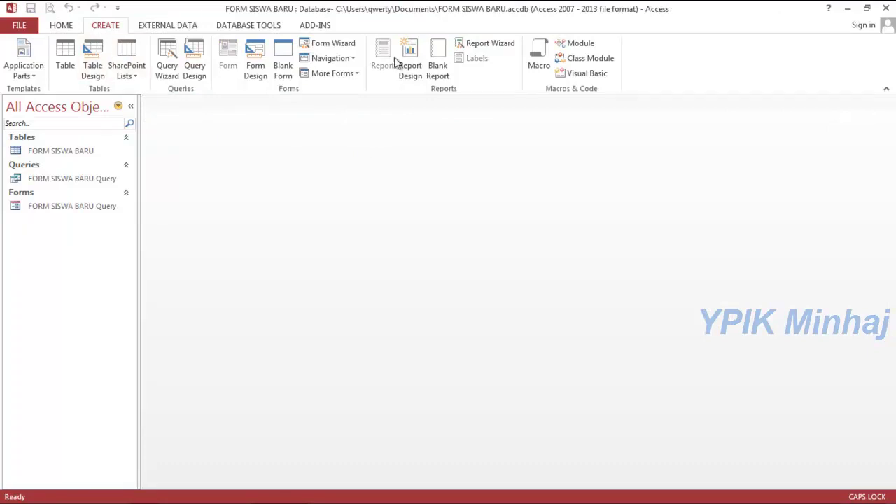
In the Report Wizard, add the fields NISN through ALAMAT and JURUSAN to the report.
click(477, 46)
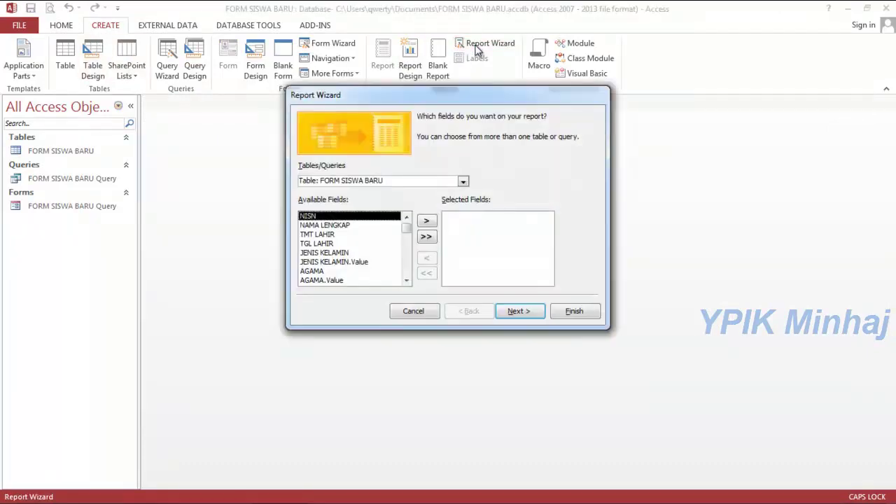
drag(480, 93, 389, 112)
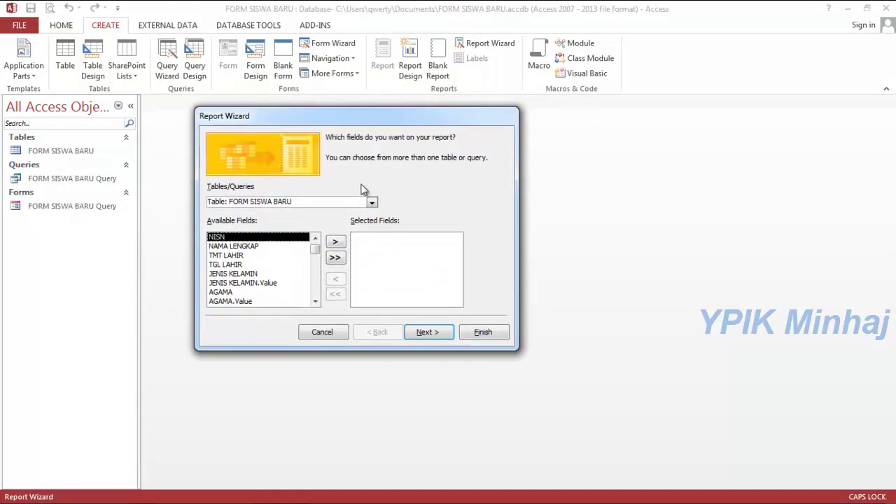
click(335, 240)
click(335, 241)
click(335, 240)
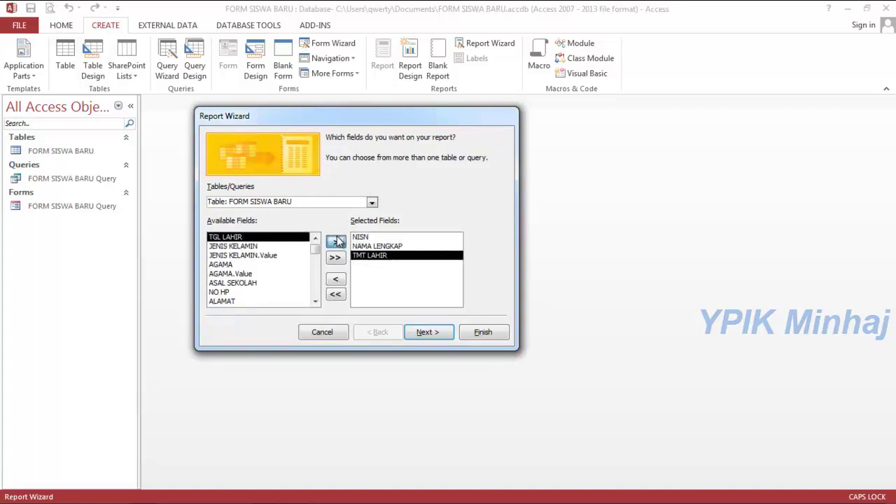
click(336, 241)
click(336, 241)
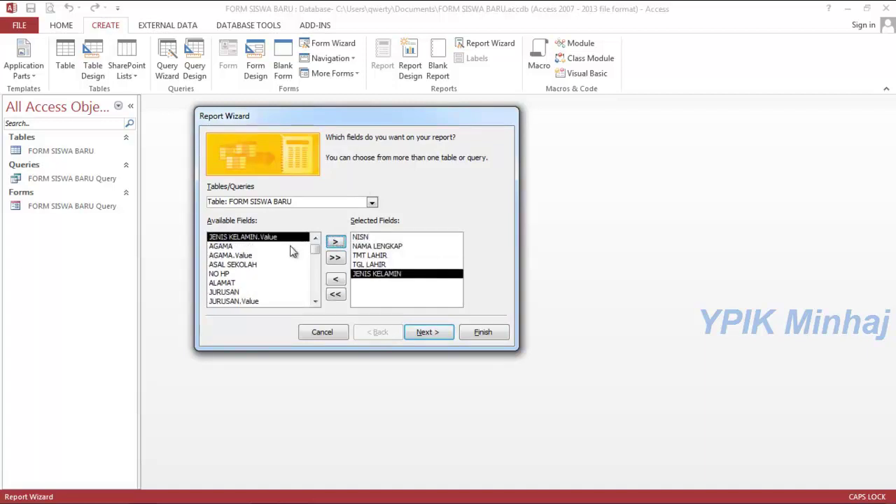
click(291, 248)
click(335, 242)
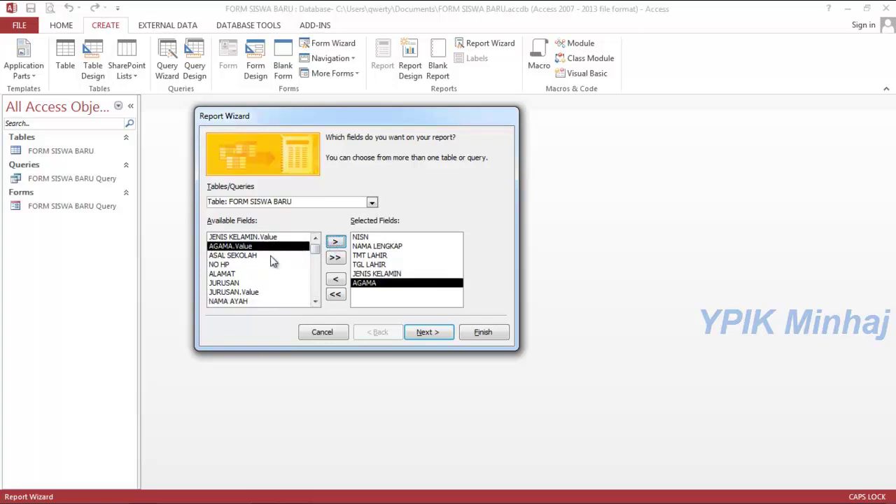
click(273, 256)
click(340, 243)
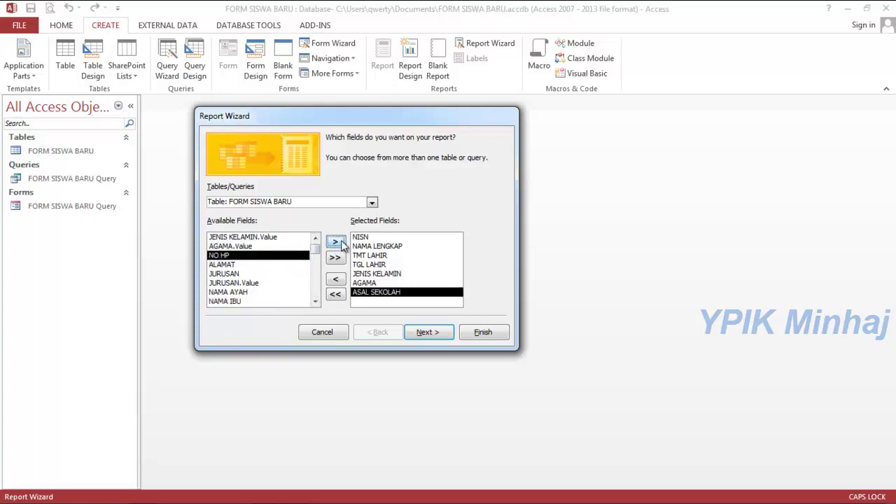
click(342, 245)
click(341, 243)
click(340, 243)
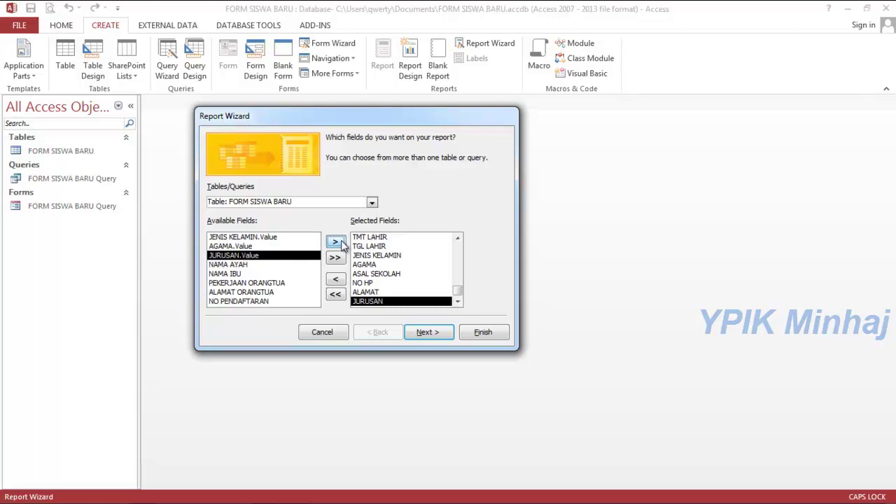
Skip grouping and sorting, choose landscape layout, and finish the report.
click(425, 333)
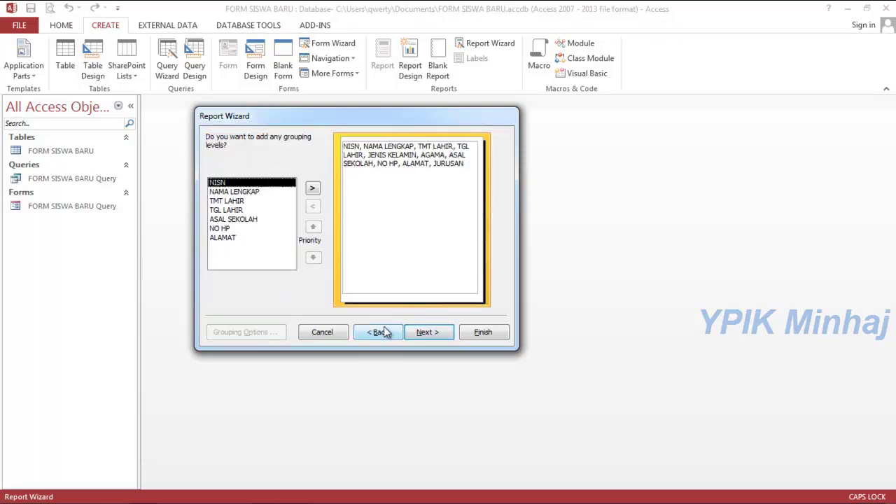
click(421, 335)
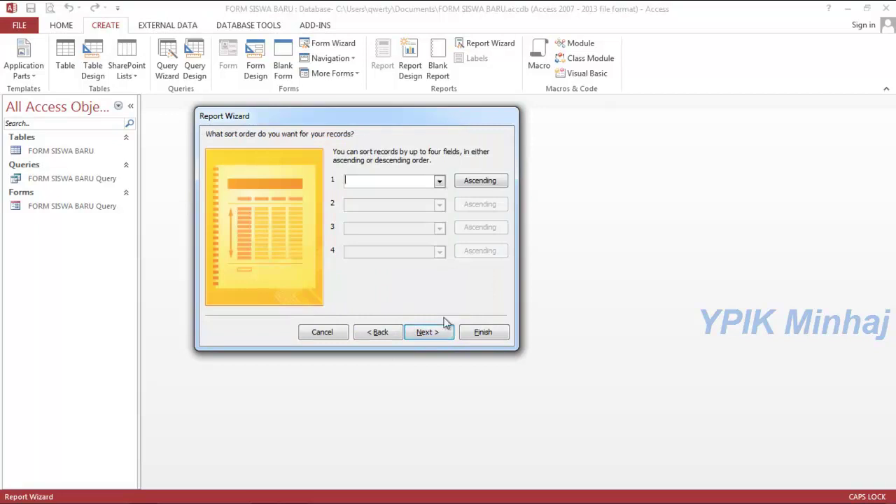
click(428, 332)
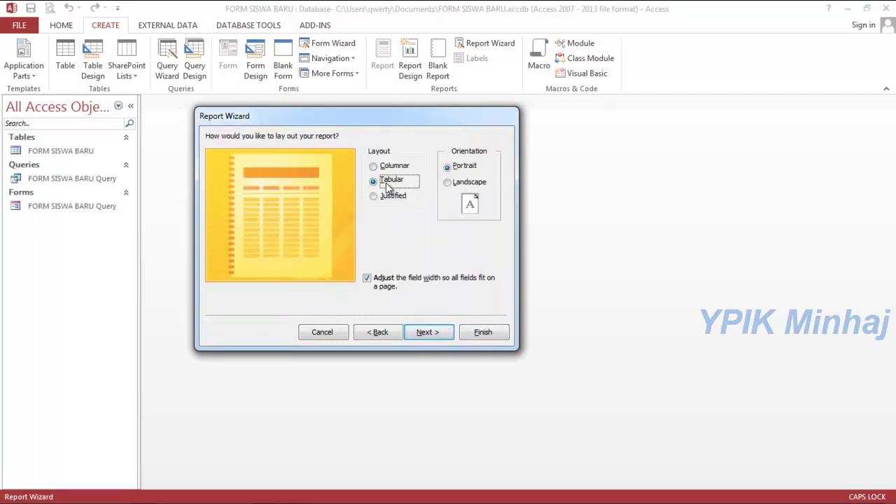
click(453, 184)
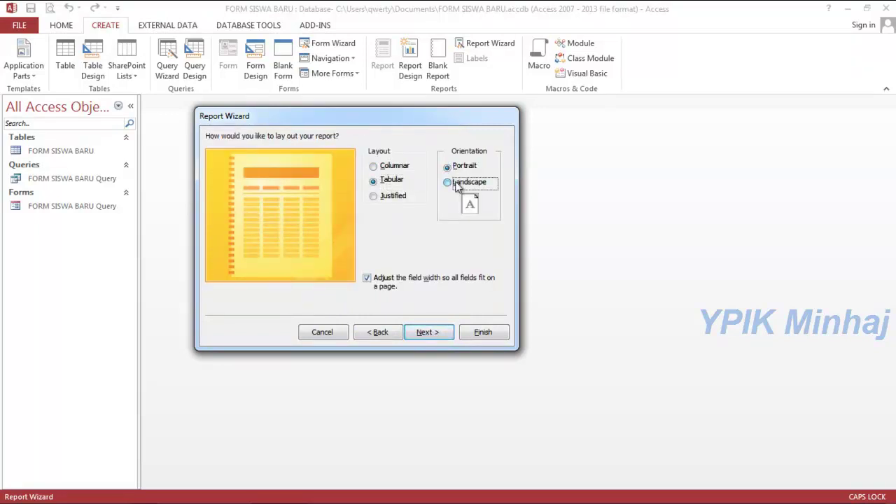
click(429, 333)
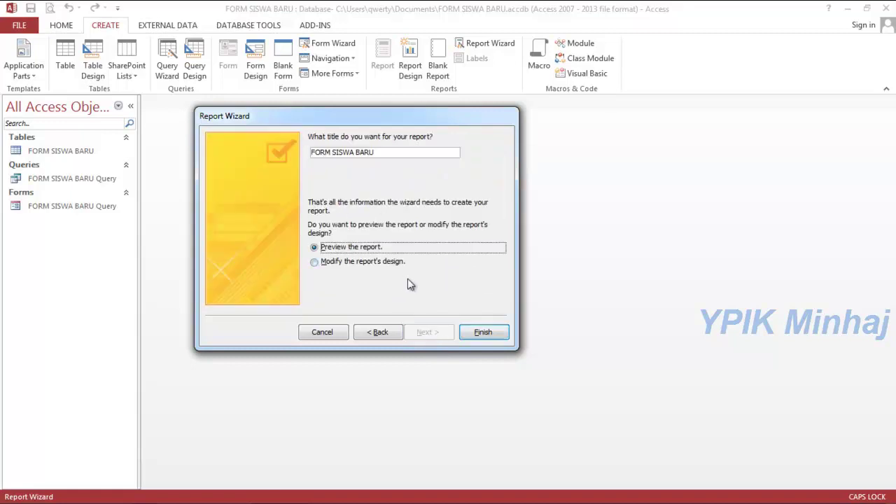
click(480, 334)
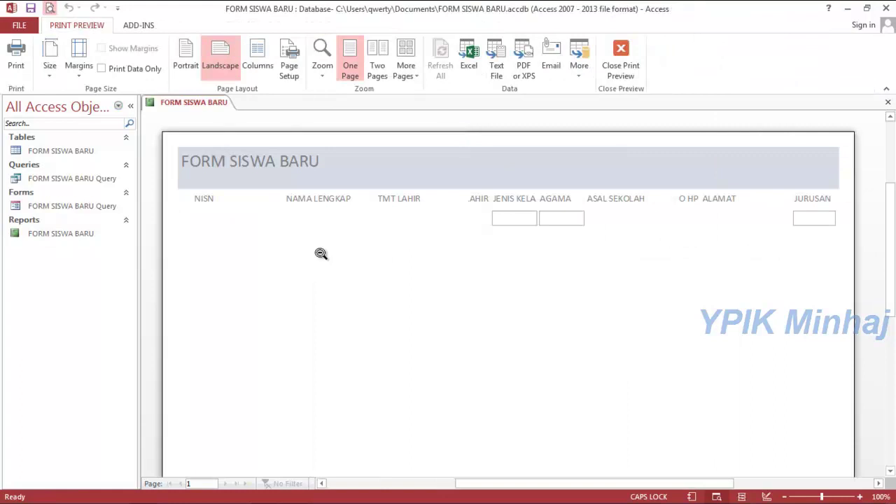
Set Narrow margins and Legal paper size in Print Preview, then return to Design view.
click(320, 253)
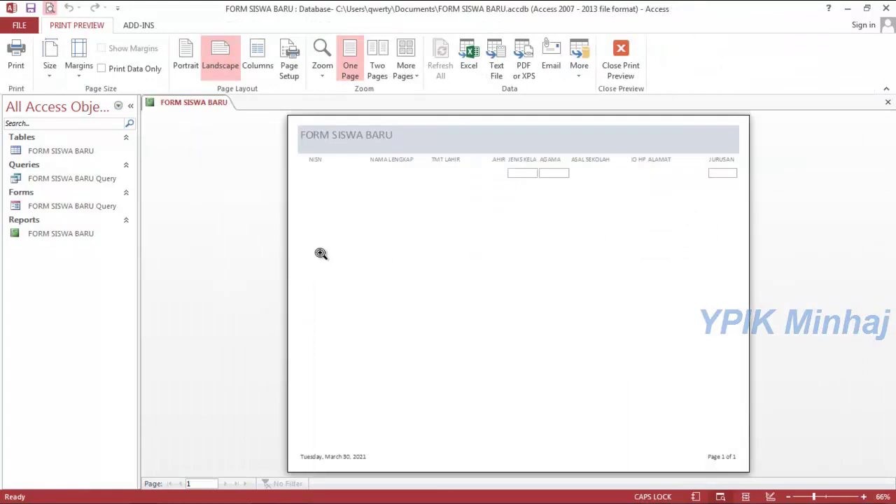
click(321, 254)
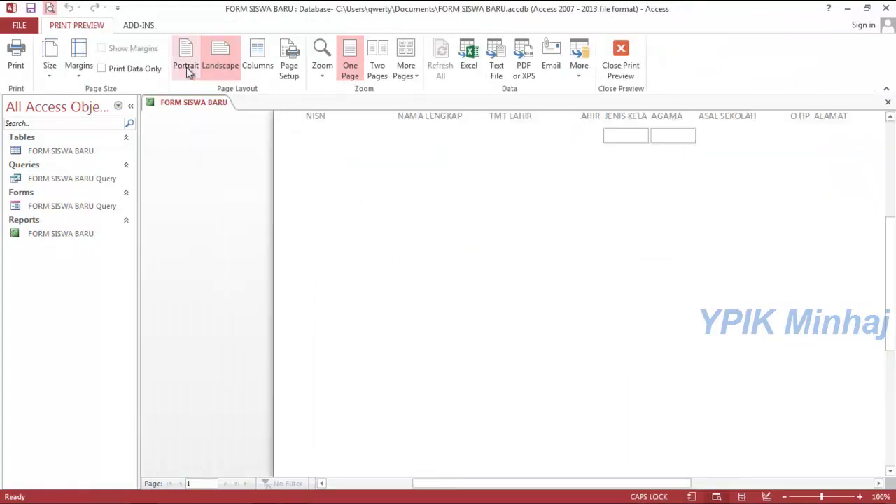
click(80, 70)
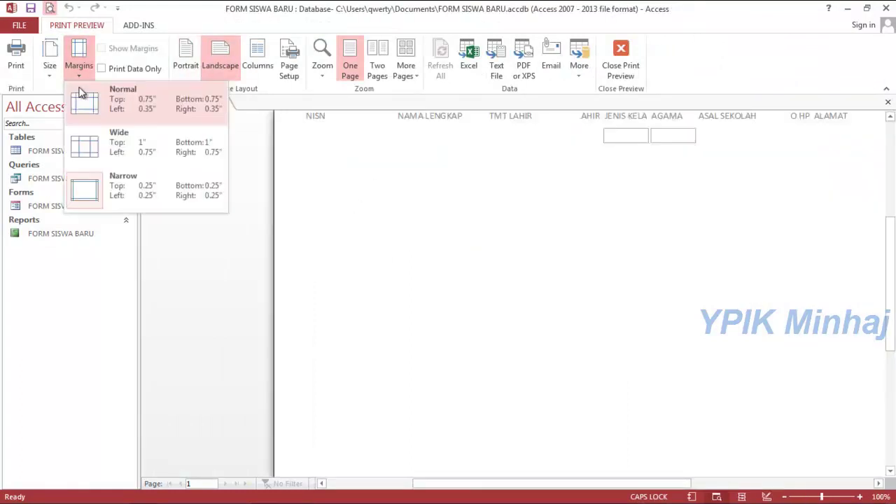
click(90, 182)
click(57, 70)
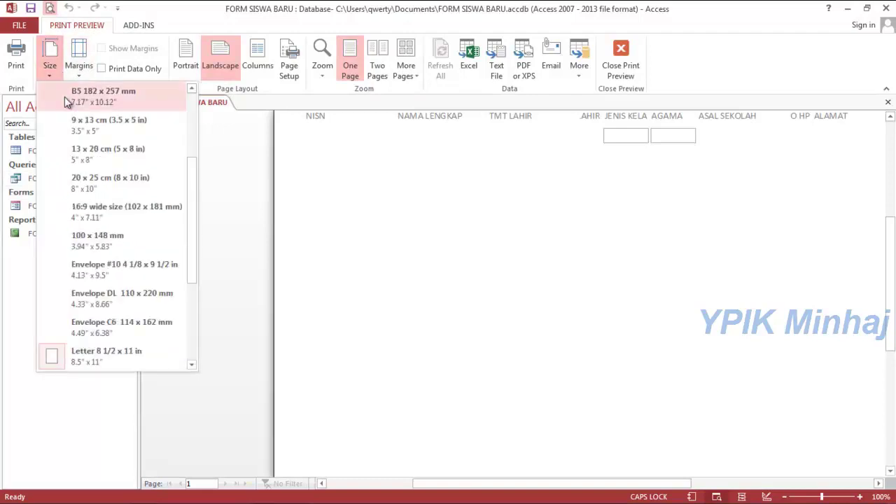
drag(192, 203, 193, 266)
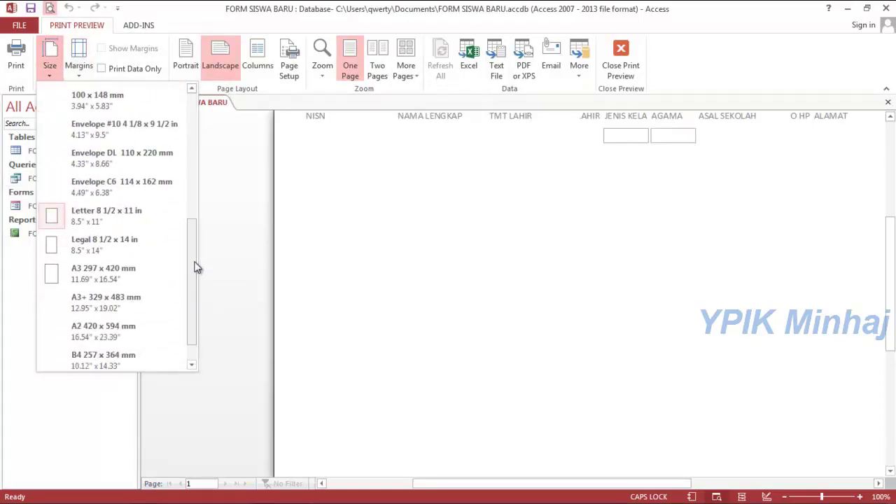
click(121, 251)
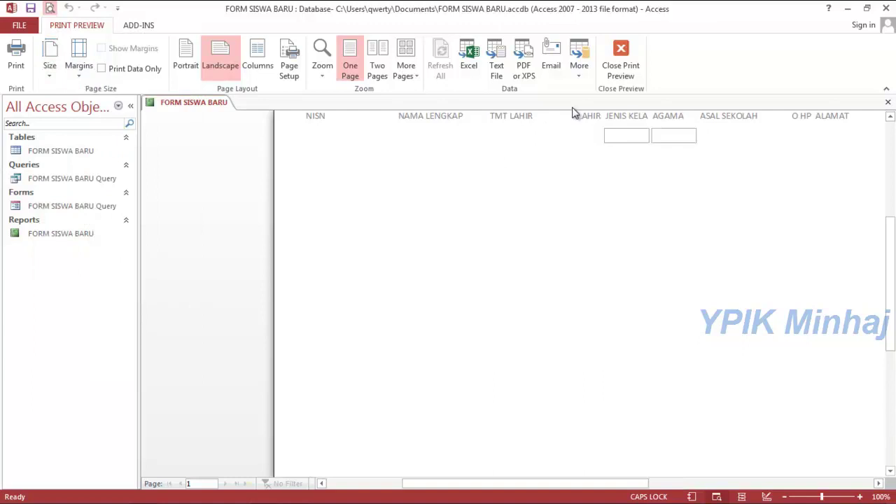
click(620, 55)
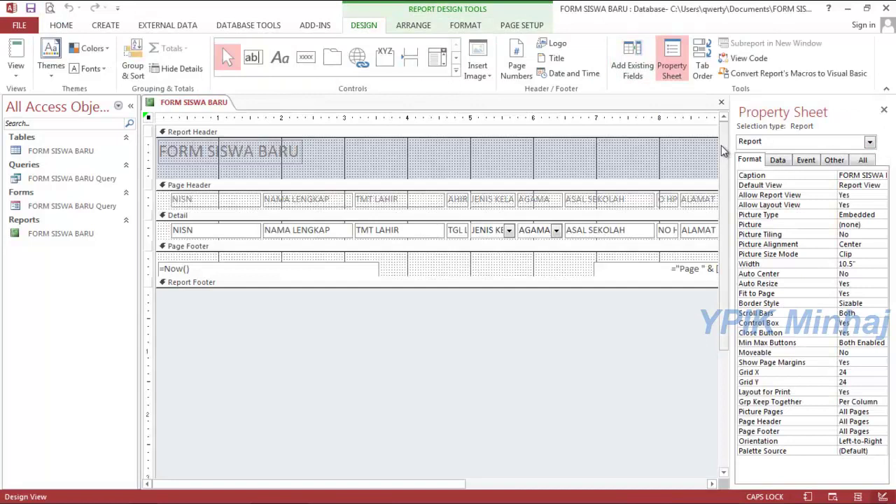
Close the Property Sheet and narrow the NISN column heading and field box.
click(884, 111)
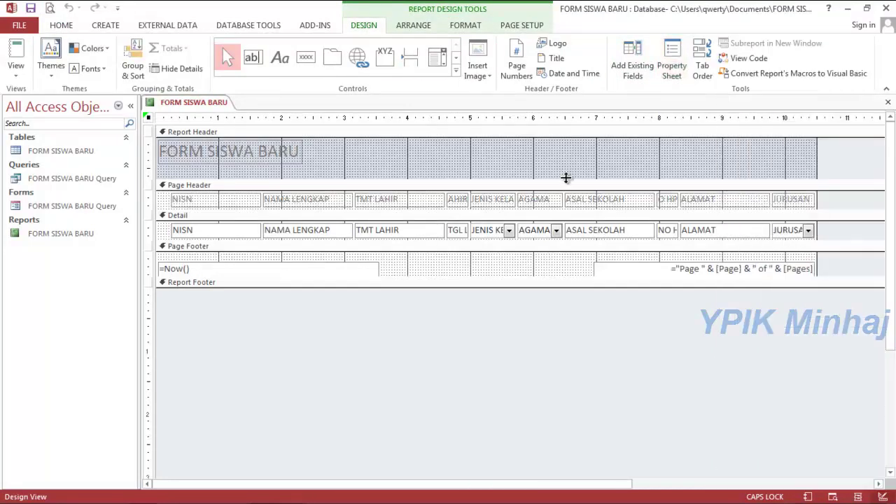
click(245, 201)
shift+click(252, 230)
drag(239, 230, 236, 228)
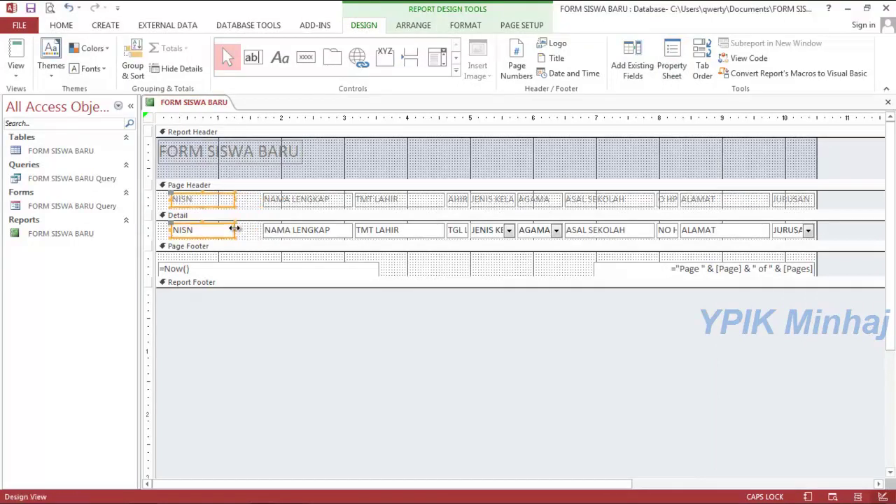
Centre the report title, retitle it DATA SISWA BARU, and make it bold black.
drag(240, 146, 446, 143)
double_click(350, 145)
text(DATA)
click(371, 166)
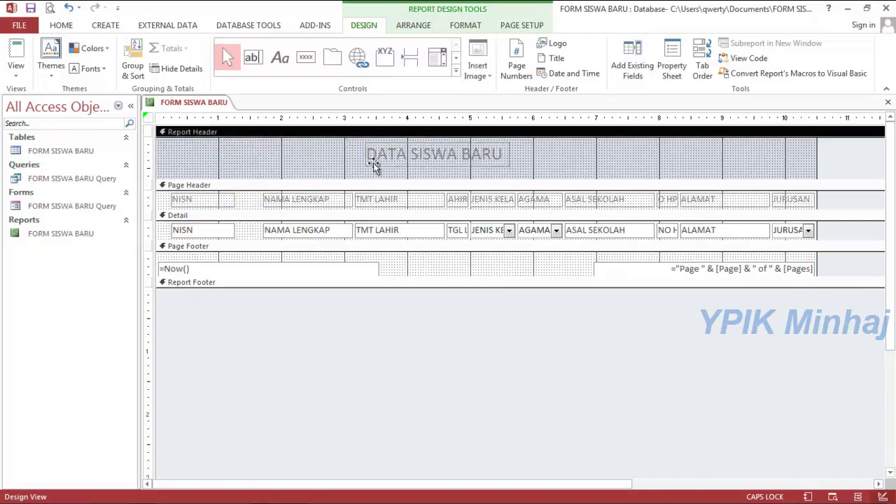
click(465, 26)
click(93, 68)
click(153, 68)
click(149, 86)
Shift the NAMA LENGKAP and TMT LAHIR columns left and widen the TGL LAHIR column.
drag(303, 117, 387, 118)
key(Left)
key(Left)
key(Left)
key(Left)
click(460, 200)
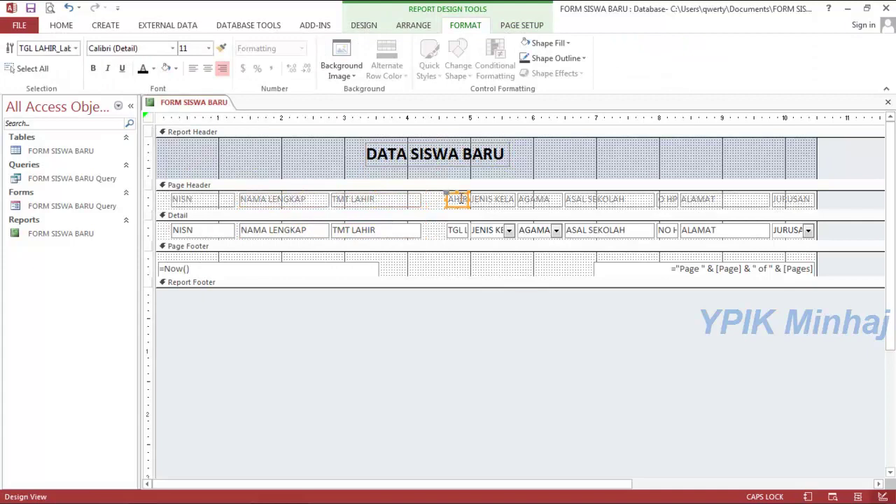
shift+click(456, 231)
mouse_move(447, 229)
mouse_down()
mouse_move(425, 230)
mouse_move(402, 200)
mouse_move(419, 229)
mouse_move(415, 200)
mouse_move(438, 223)
mouse_up()
Left-align the TGL LAHIR heading and field box.
click(413, 233)
shift+click(409, 202)
shift+click(434, 204)
shift+click(435, 229)
click(422, 247)
click(434, 230)
shift+click(434, 204)
click(195, 67)
Widen the JENIS KELAMIN heading leftward and move the TGL LAHIR column slightly right.
click(481, 204)
drag(471, 200, 451, 204)
click(481, 233)
click(426, 198)
shift+click(429, 231)
drag(816, 160, 860, 160)
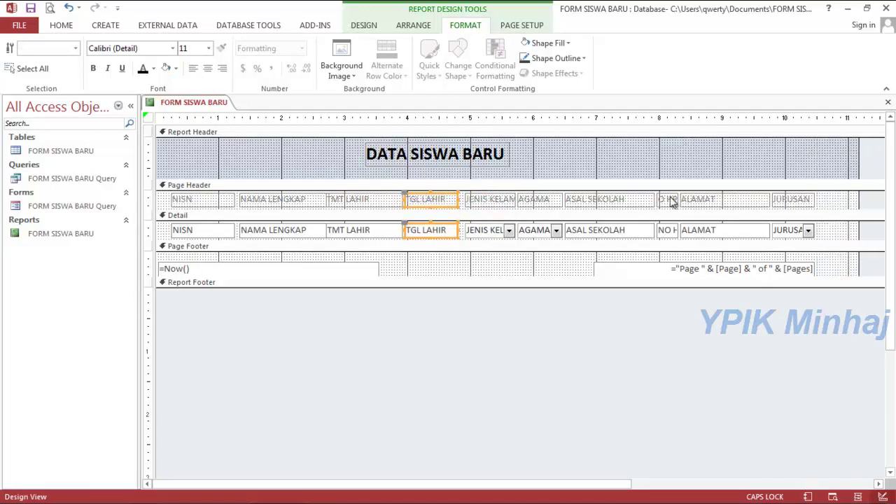
Widen the report to make room for the columns.
click(661, 201)
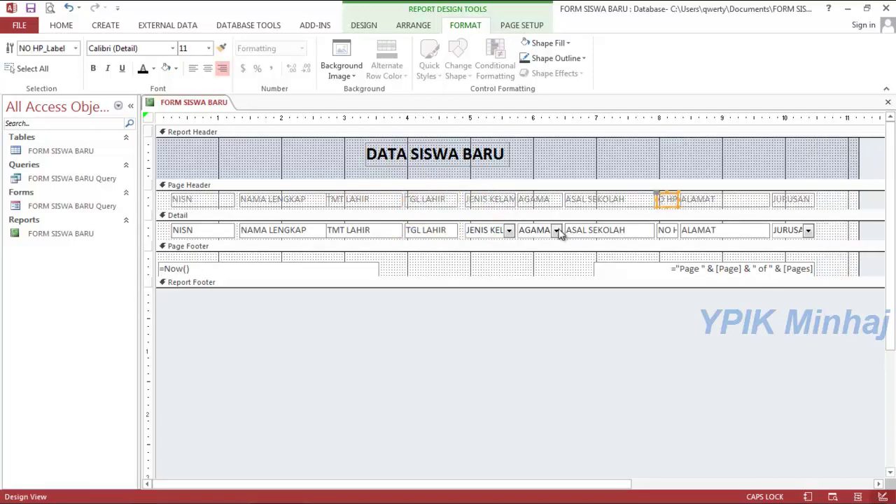
click(478, 231)
shift+click(483, 199)
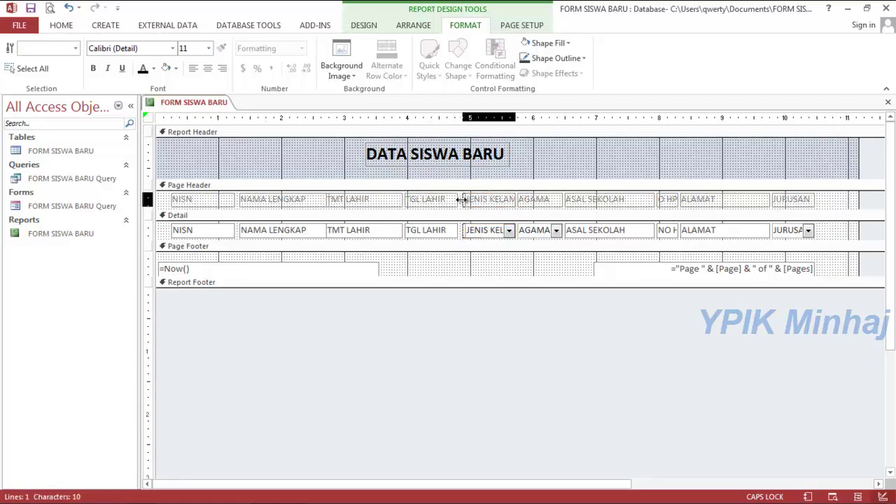
drag(859, 155, 890, 159)
drag(829, 193, 558, 230)
Widen the JENIS KELAMIN column so its heading fits.
click(490, 201)
shift+click(495, 230)
drag(503, 231, 516, 230)
click(535, 204)
shift+click(528, 231)
Move the ALAMAT and JURUSAN columns right and widen the NO HP column.
click(608, 201)
click(671, 201)
drag(831, 203, 689, 237)
drag(794, 202, 844, 202)
click(671, 230)
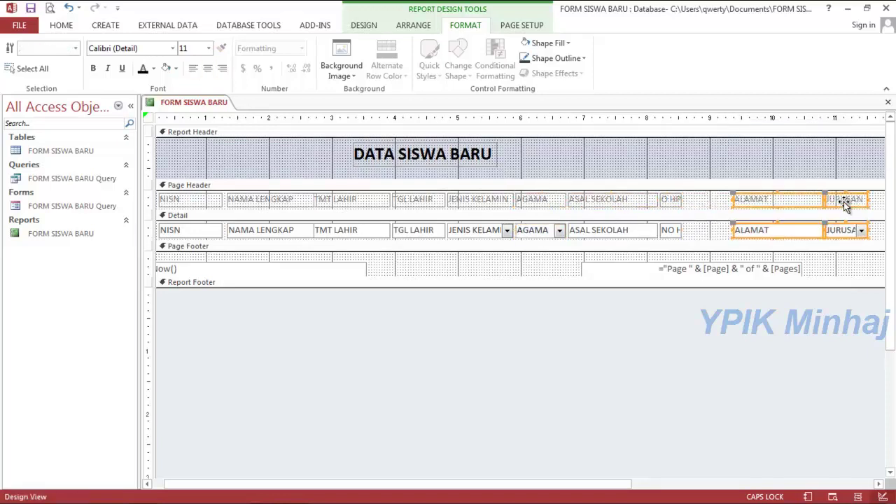
drag(681, 231, 726, 232)
click(651, 167)
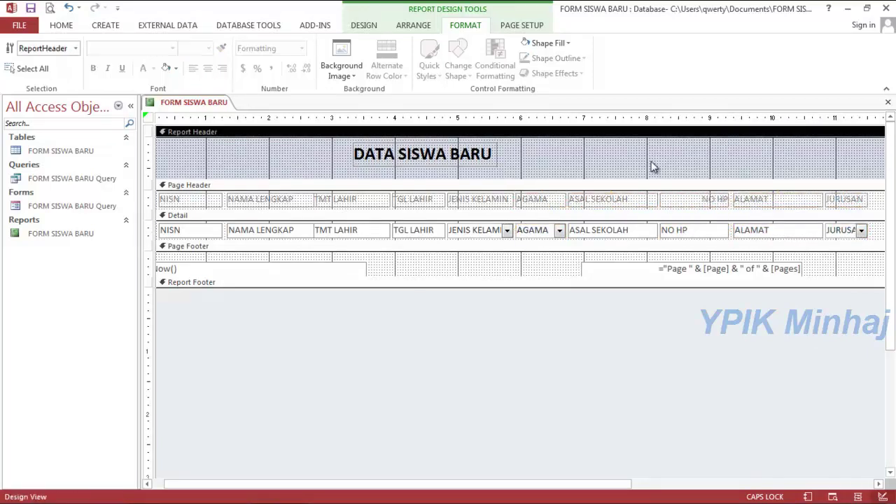
Look through the Page Setup paper size options, leaving them unchanged.
click(522, 25)
click(75, 70)
click(19, 70)
click(20, 76)
click(466, 25)
Review the report's margin and paper size settings, then switch it to Report View.
click(516, 28)
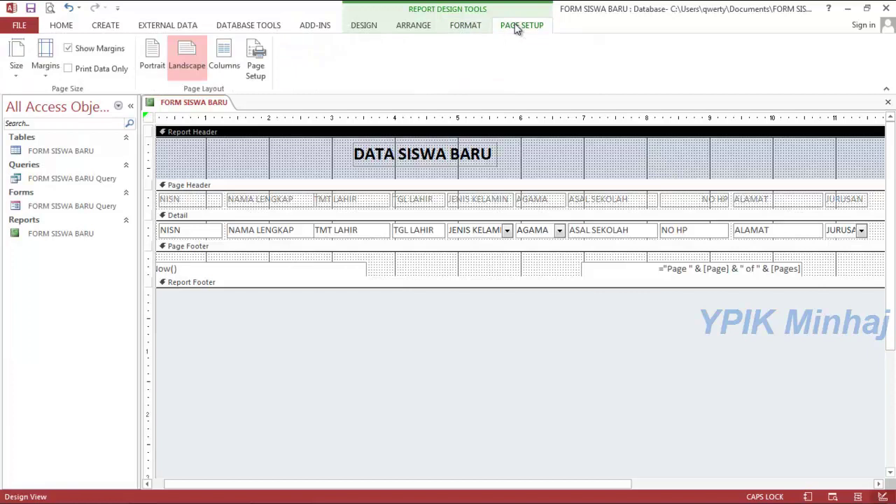
click(43, 75)
click(42, 75)
click(20, 79)
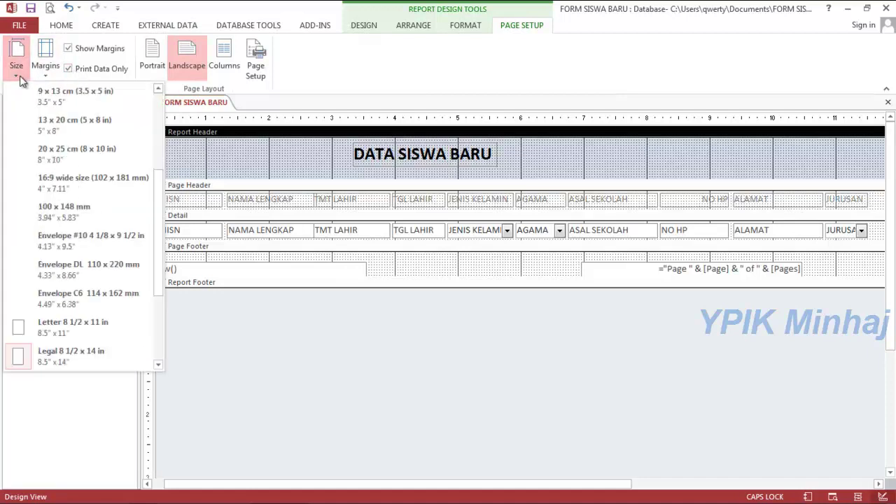
click(21, 79)
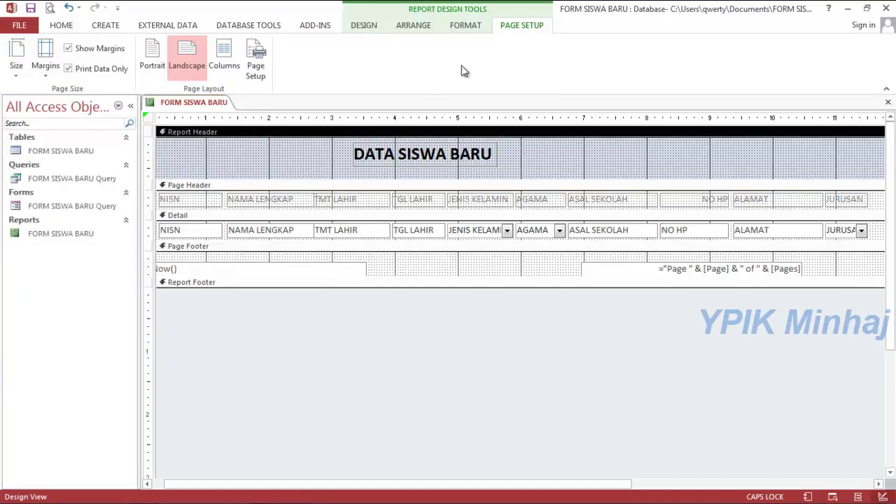
right_click(224, 105)
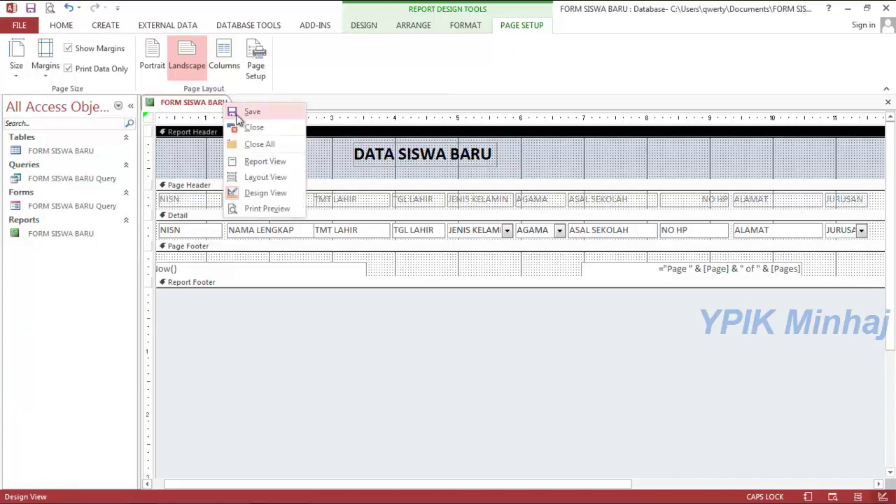
click(246, 169)
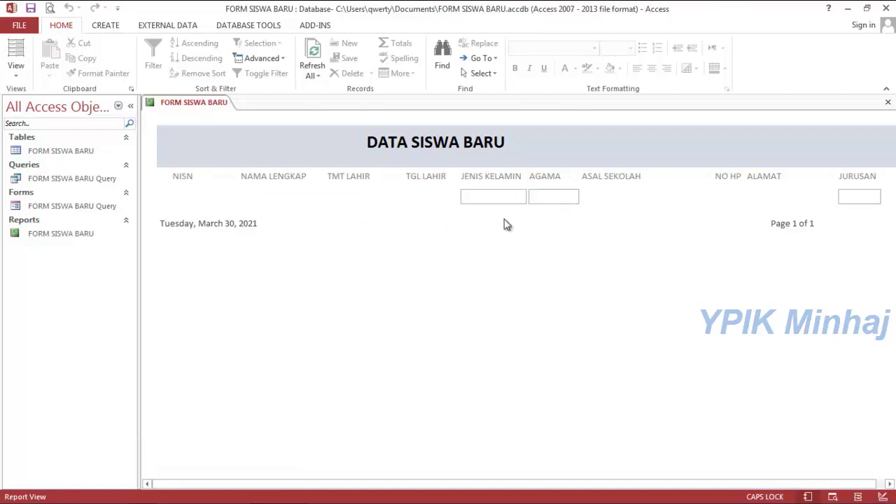
Open the FORM SISWA BARU table and Query form in Design View and choose the Button control.
double_click(70, 152)
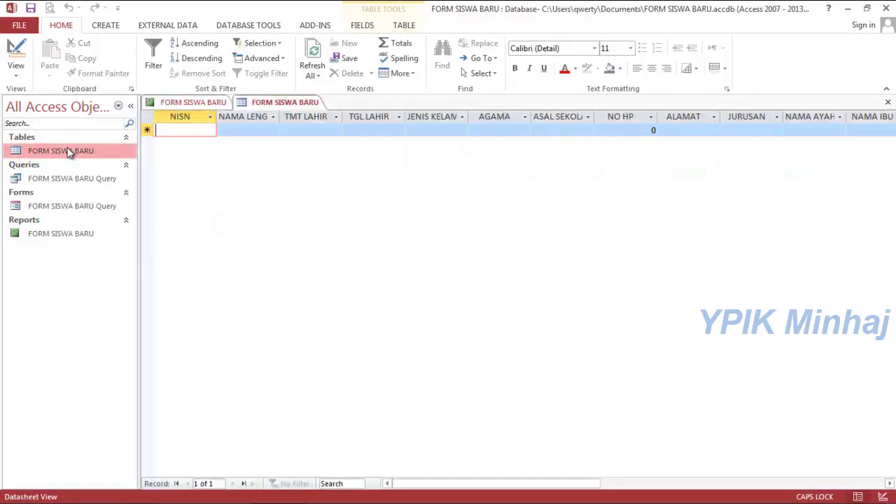
double_click(78, 206)
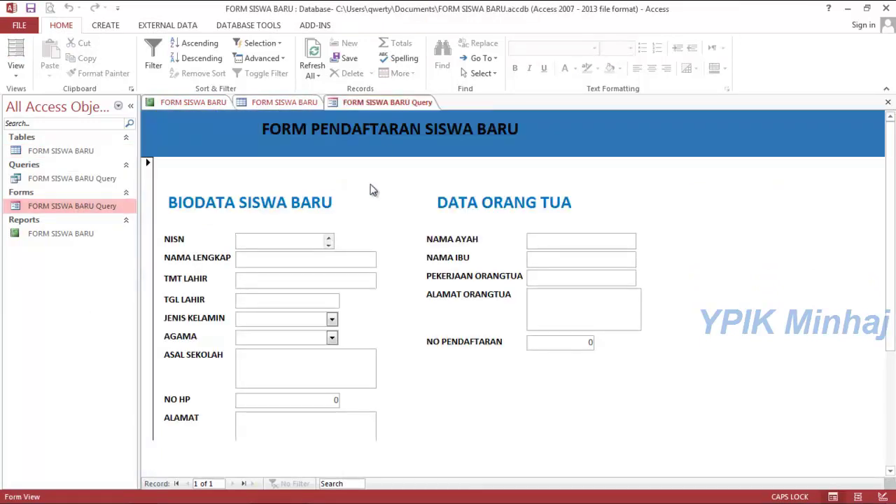
drag(888, 174, 895, 270)
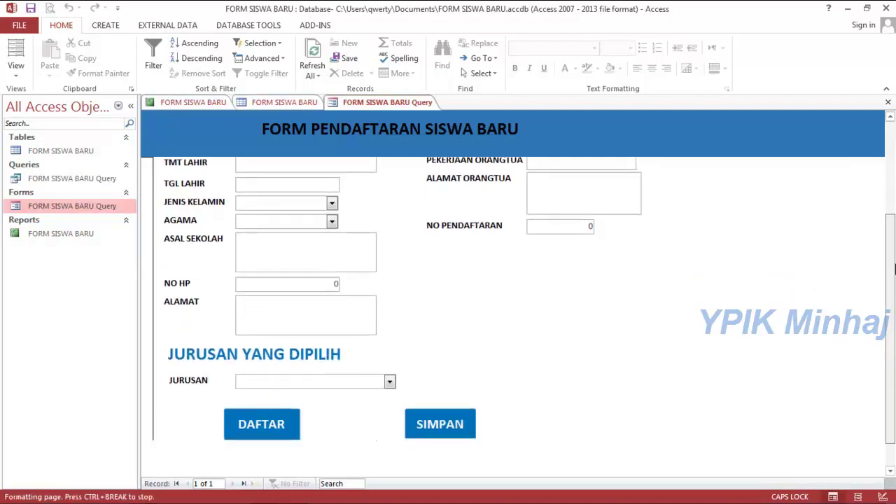
click(19, 71)
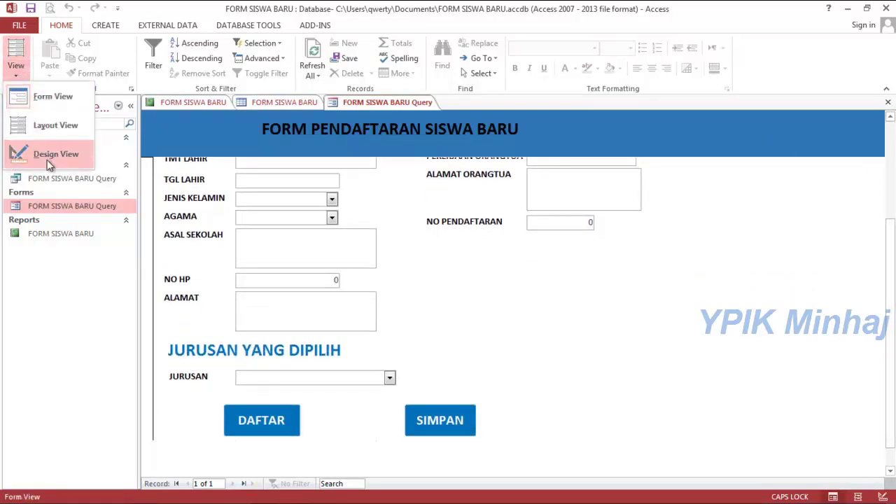
click(49, 155)
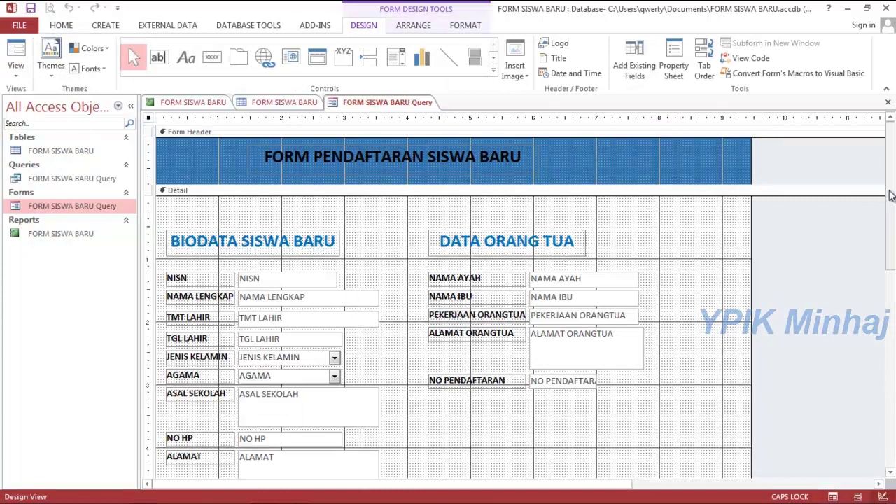
scroll(530, 332, down, 5)
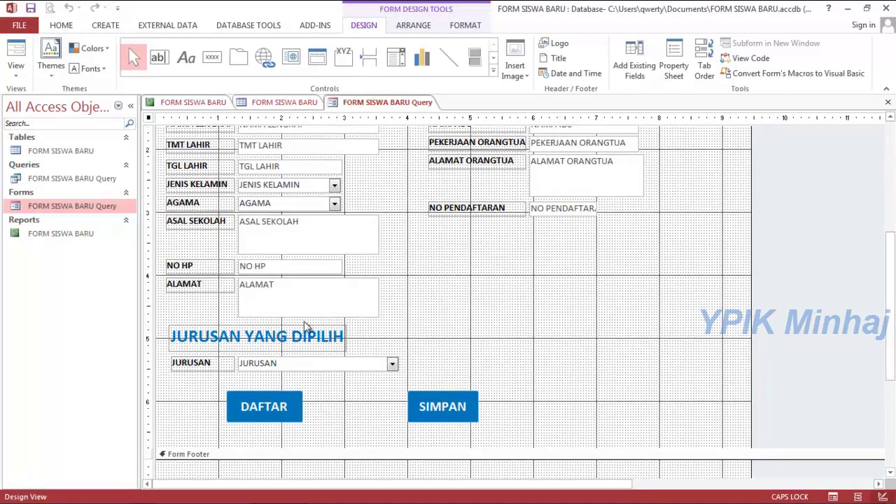
click(212, 57)
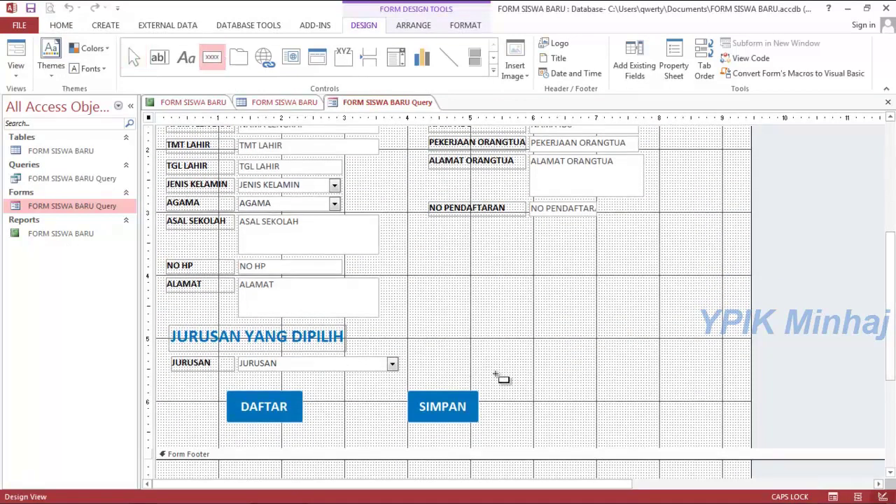
Draw a button beside SIMPAN with the Report Operations > Print Report action for the student report.
drag(511, 388, 588, 424)
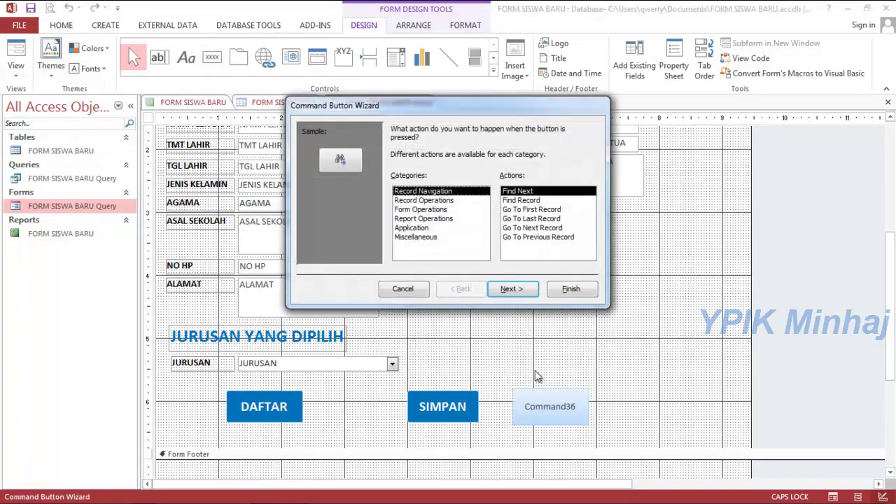
click(440, 202)
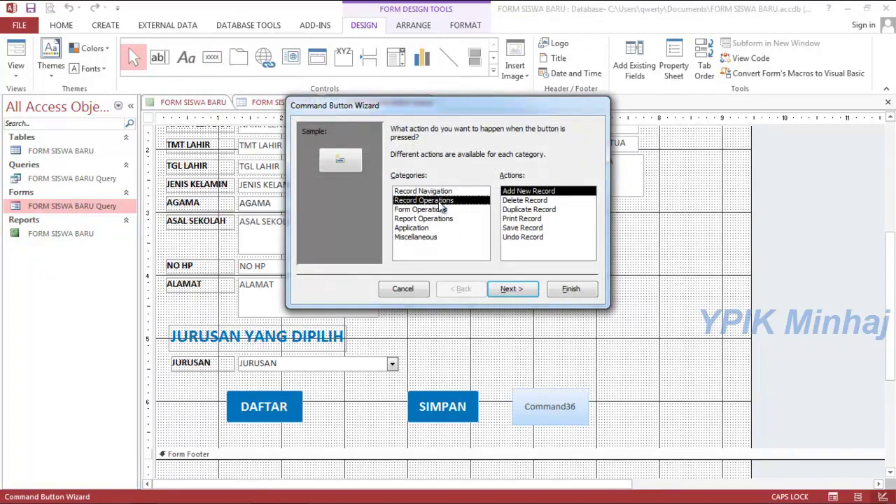
click(440, 219)
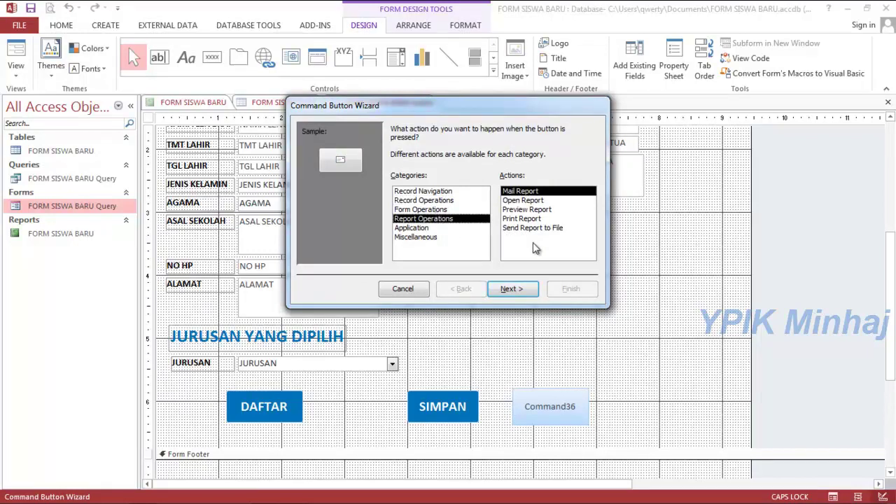
click(522, 219)
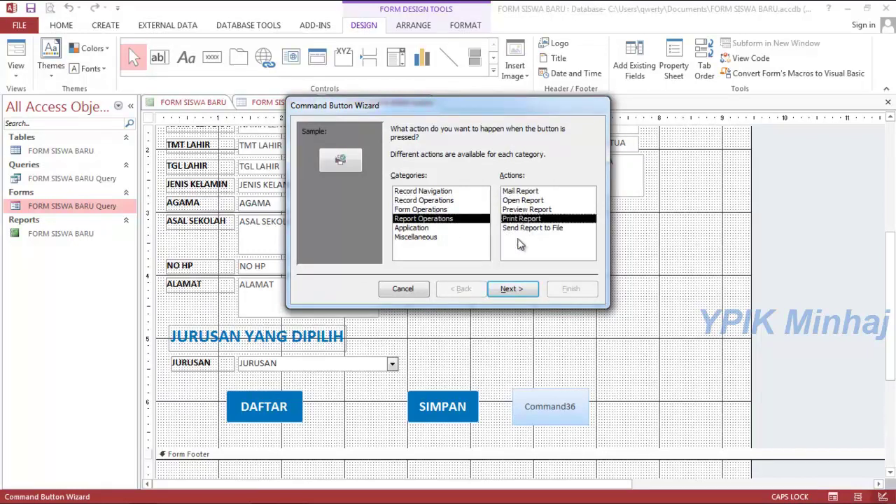
click(511, 290)
click(513, 289)
Caption the new button LIHAT DATA and finish the wizard.
drag(481, 183, 395, 178)
click(395, 180)
text(PRIN)
key(BackSpace)
key(BackSpace)
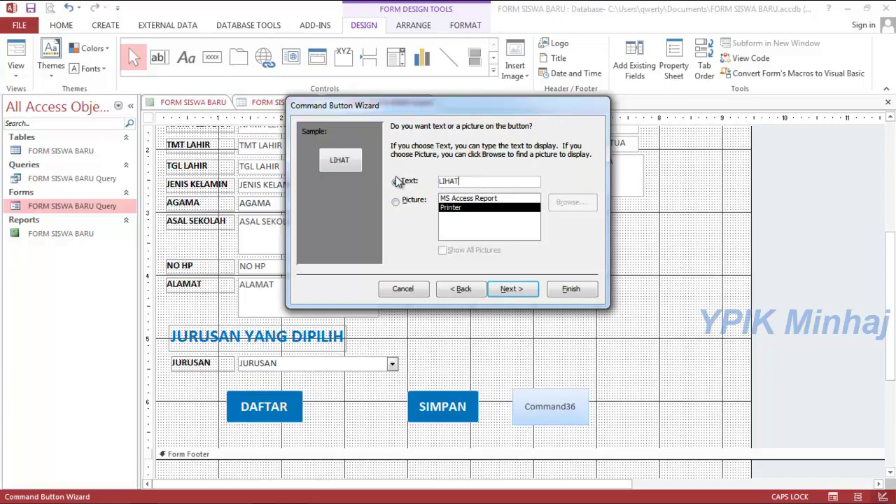
text(DATA)
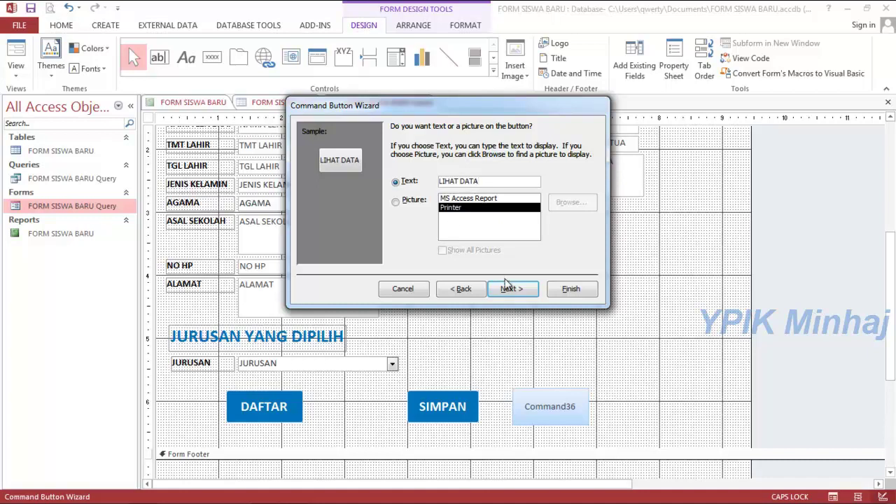
click(509, 290)
click(566, 290)
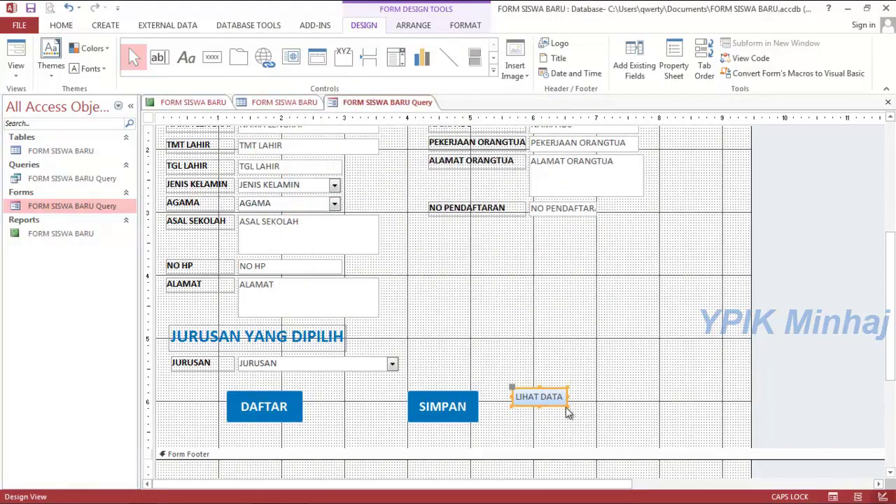
Enlarge the LIHAT DATA button and move SIMPAN left next to DAFTAR.
drag(566, 405, 597, 425)
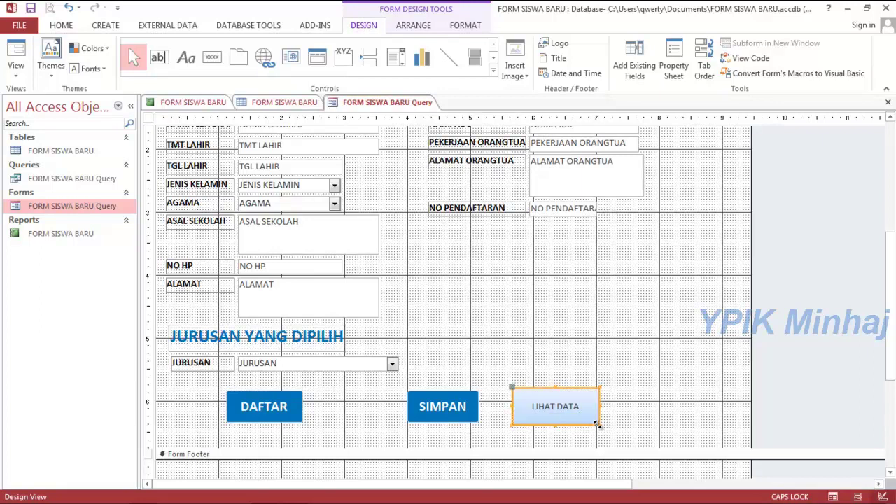
click(458, 382)
click(454, 405)
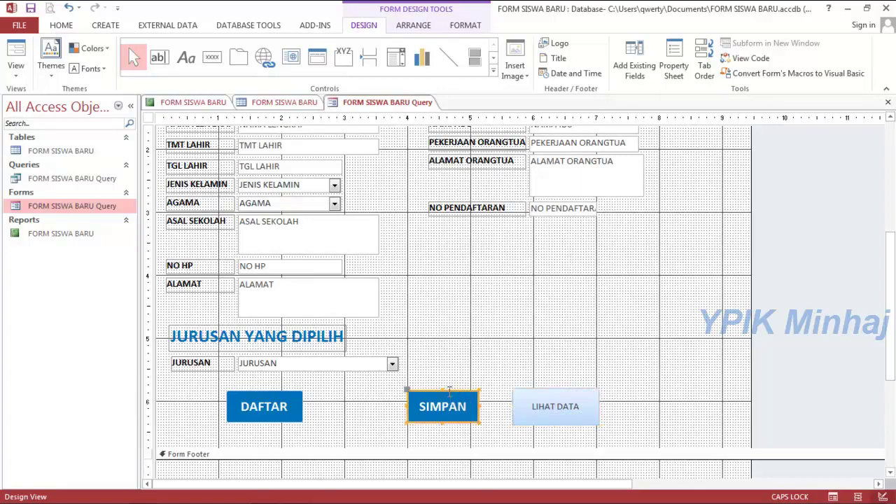
drag(196, 416, 393, 394)
Place LIHAT DATA just to the right of SIMPAN in the row.
click(548, 408)
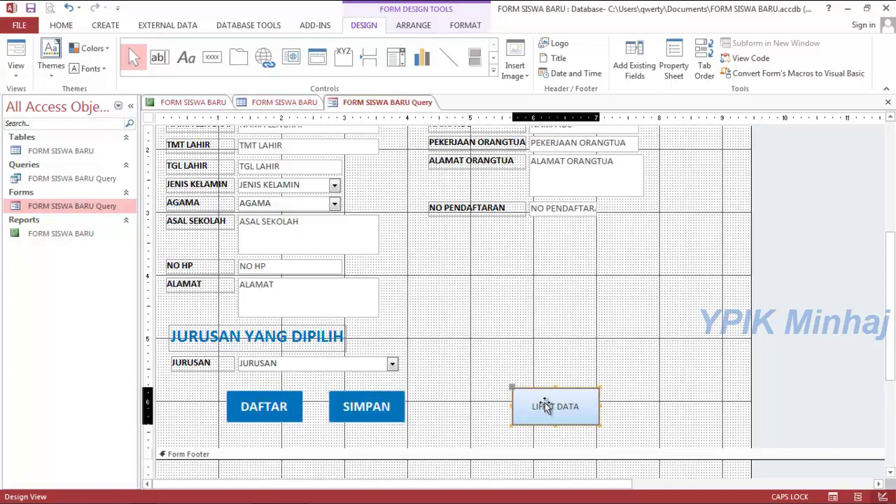
click(545, 394)
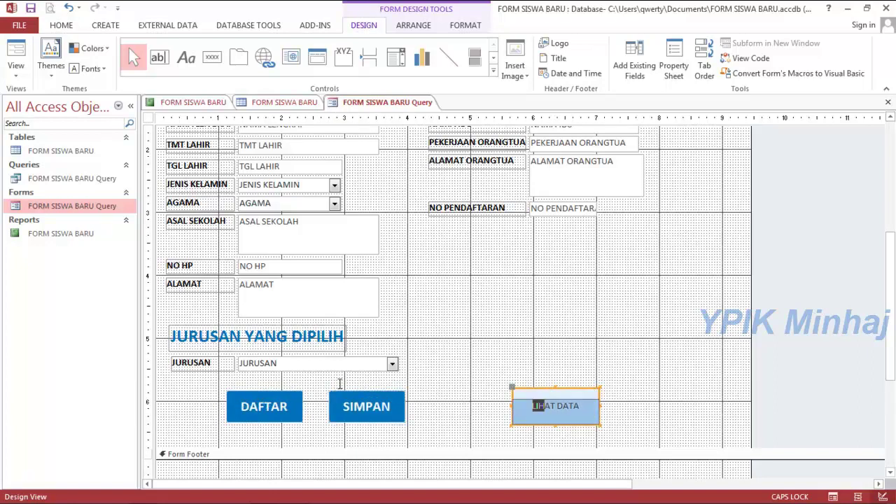
click(562, 389)
drag(561, 388, 365, 424)
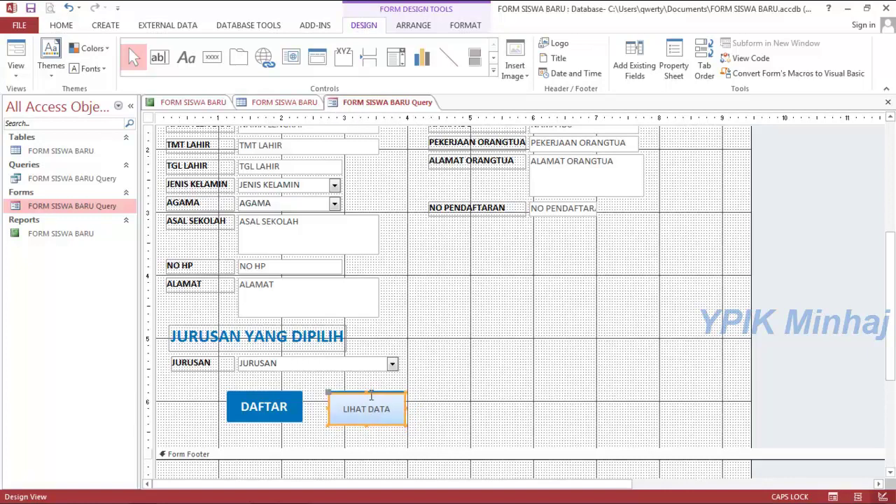
mouse_move(375, 392)
mouse_down()
mouse_move(483, 405)
mouse_move(482, 390)
mouse_up()
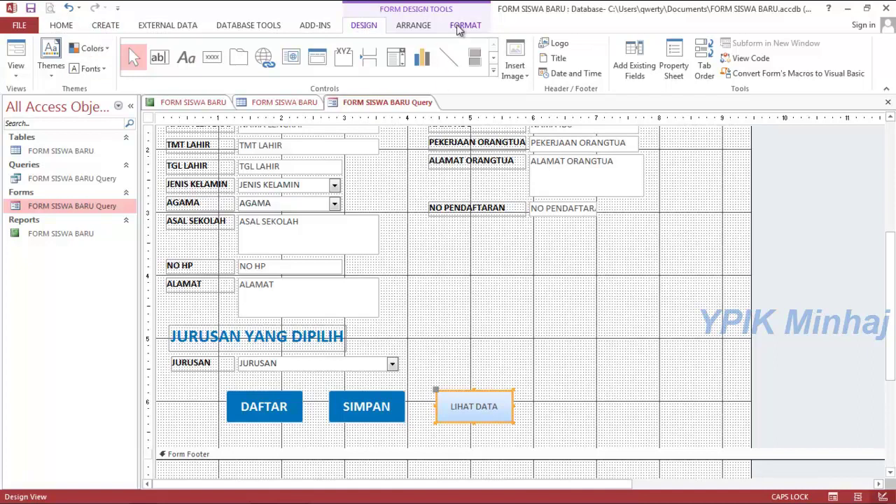
Make the LIHAT DATA caption bold at font size 16.
click(462, 29)
click(93, 69)
click(208, 48)
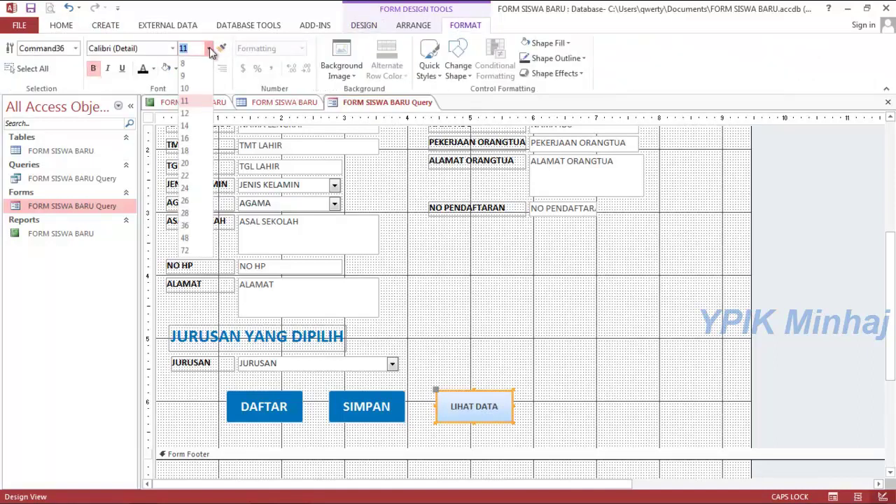
click(195, 200)
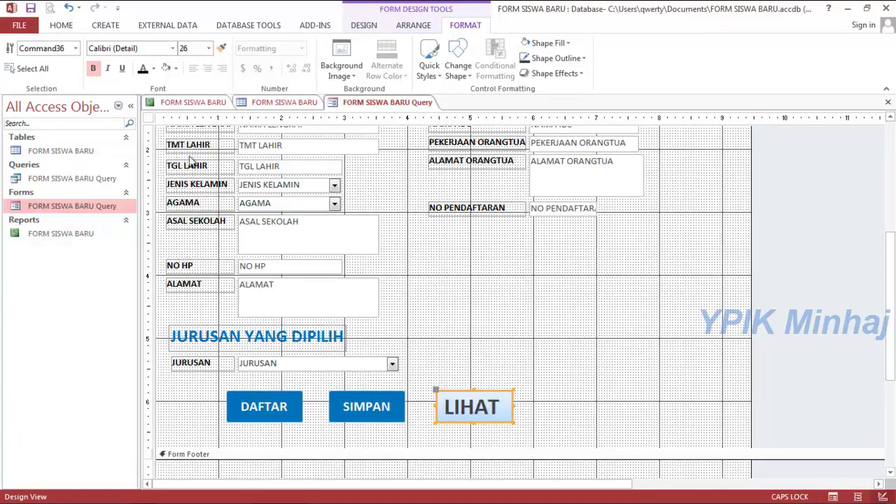
click(209, 48)
click(191, 159)
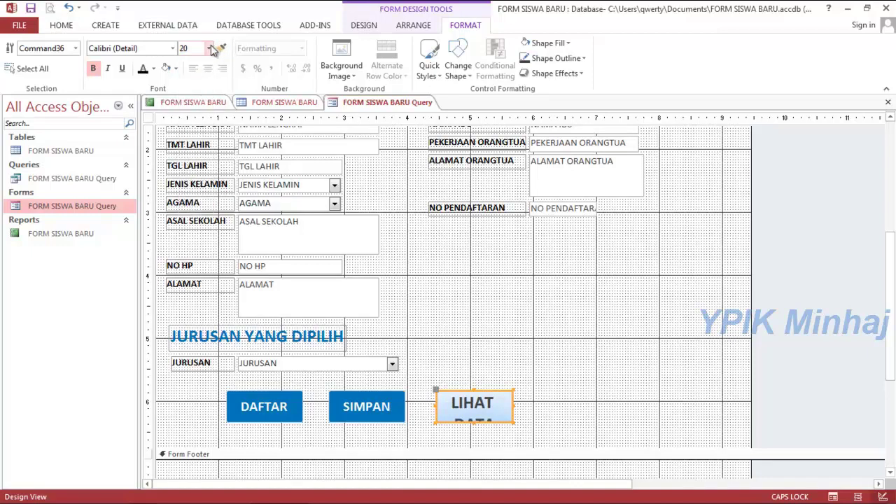
click(209, 48)
click(187, 151)
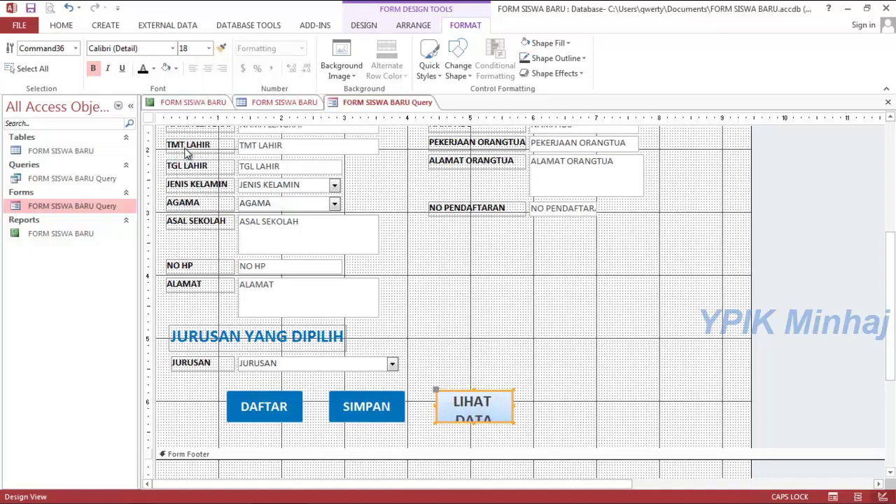
click(209, 49)
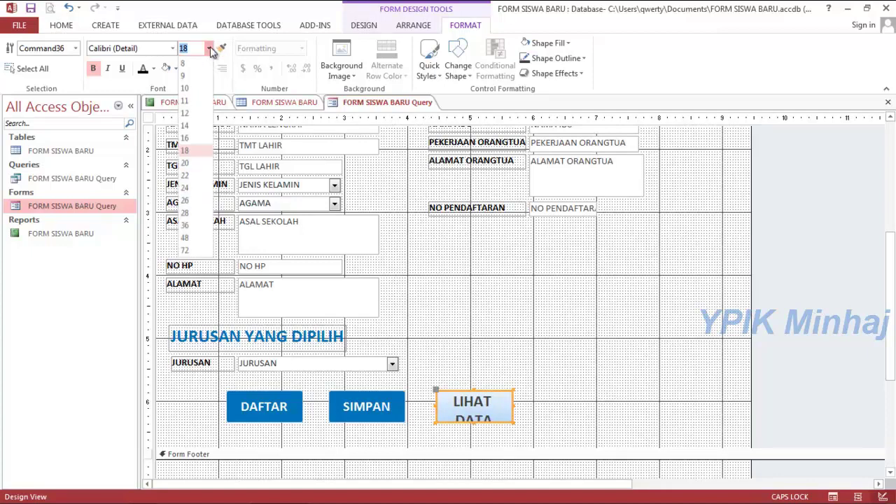
click(188, 139)
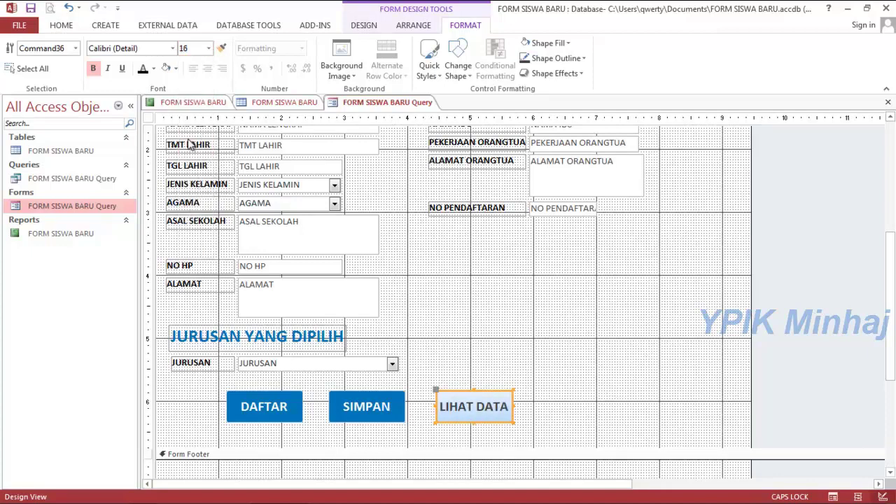
Give LIHAT DATA a blue fill and white caption text.
click(154, 69)
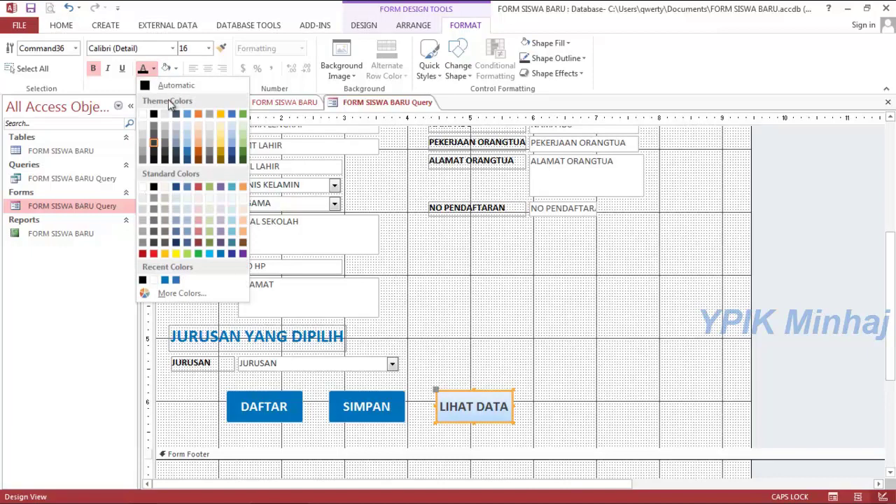
click(175, 69)
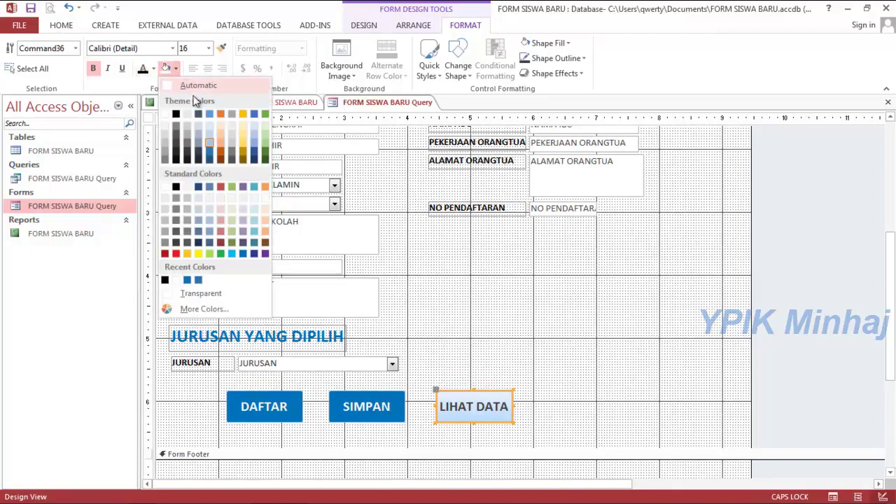
click(208, 148)
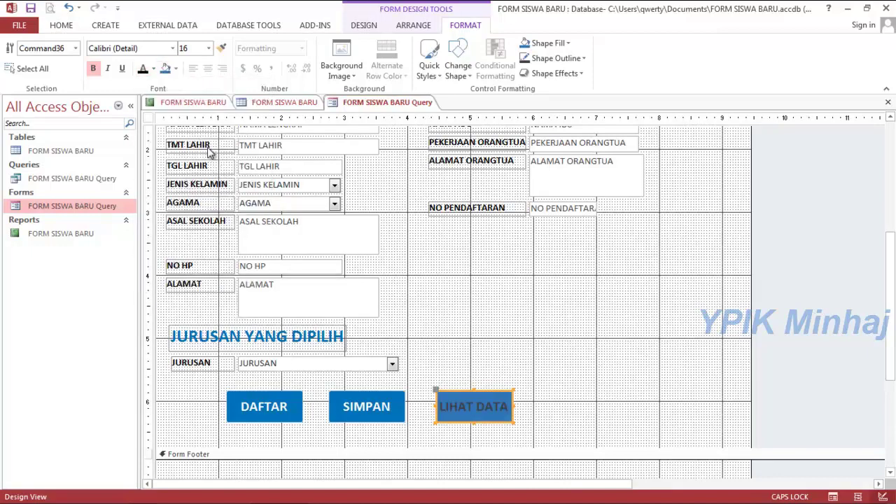
click(175, 70)
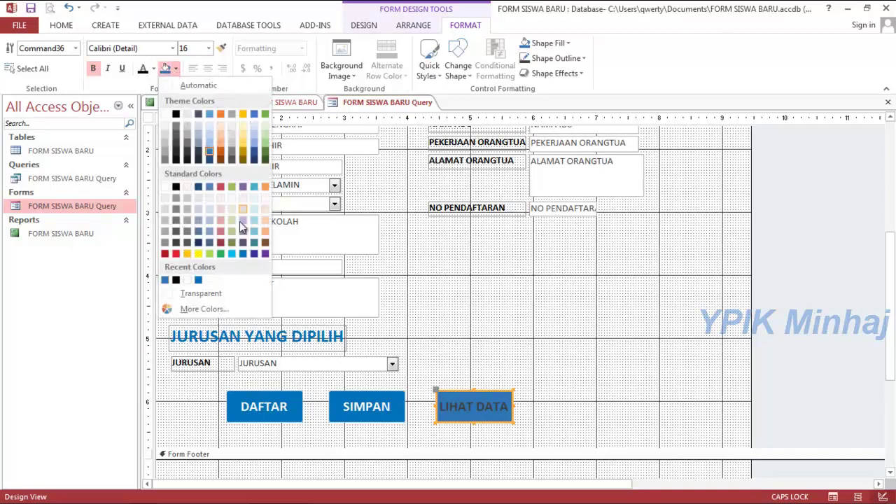
click(243, 252)
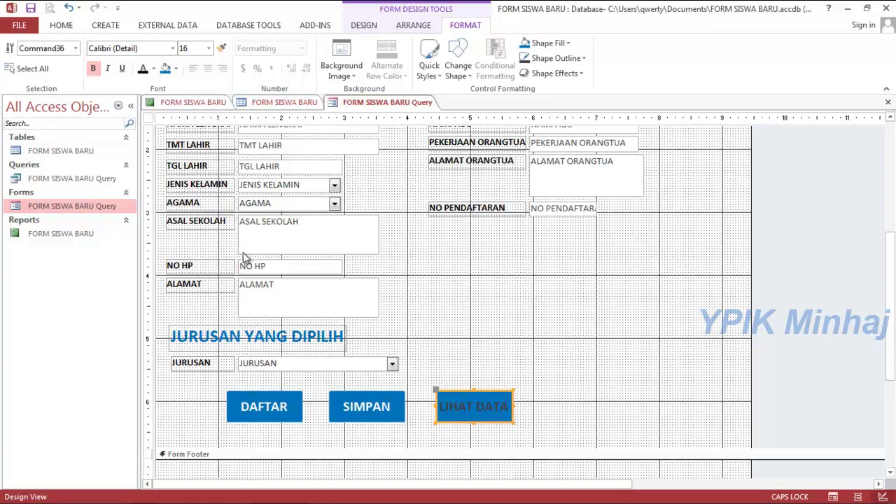
click(178, 70)
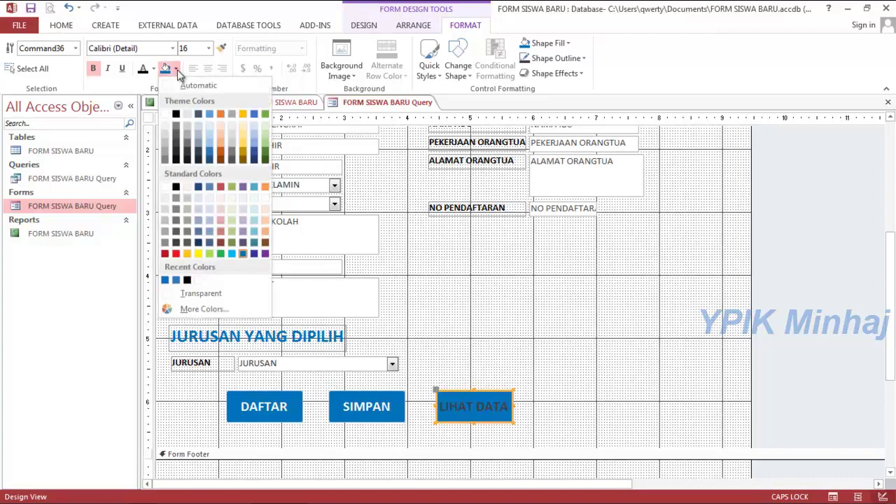
click(207, 149)
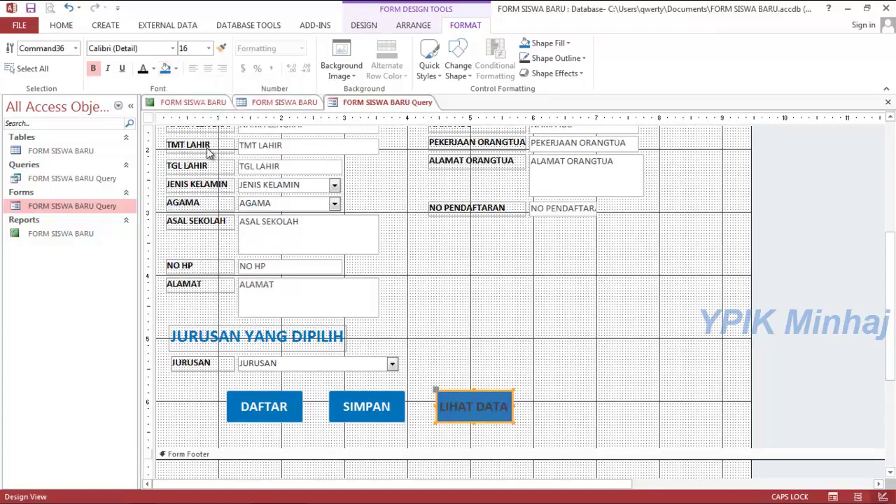
click(153, 68)
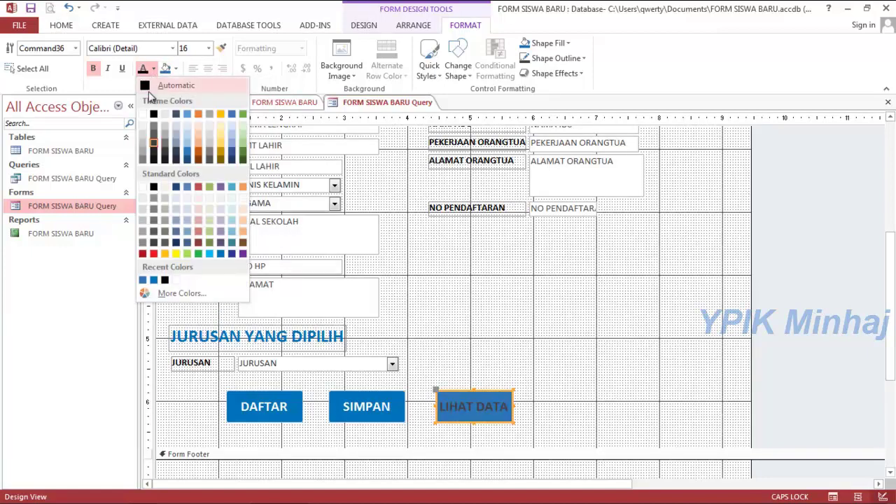
click(143, 114)
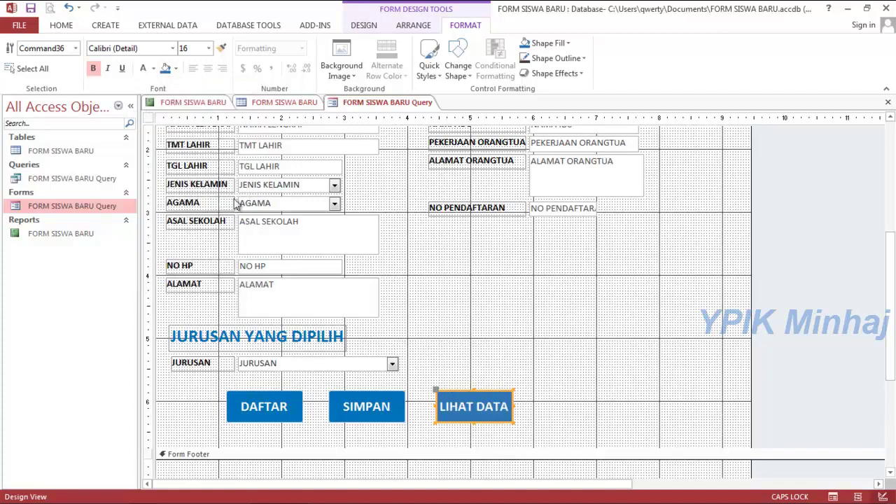
click(489, 327)
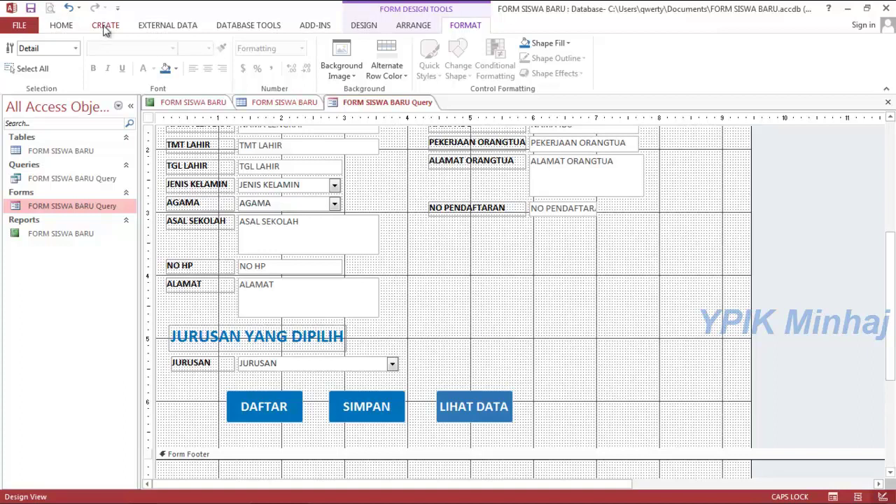
Draw a command button right of LIHAT DATA with an application quit action.
click(371, 29)
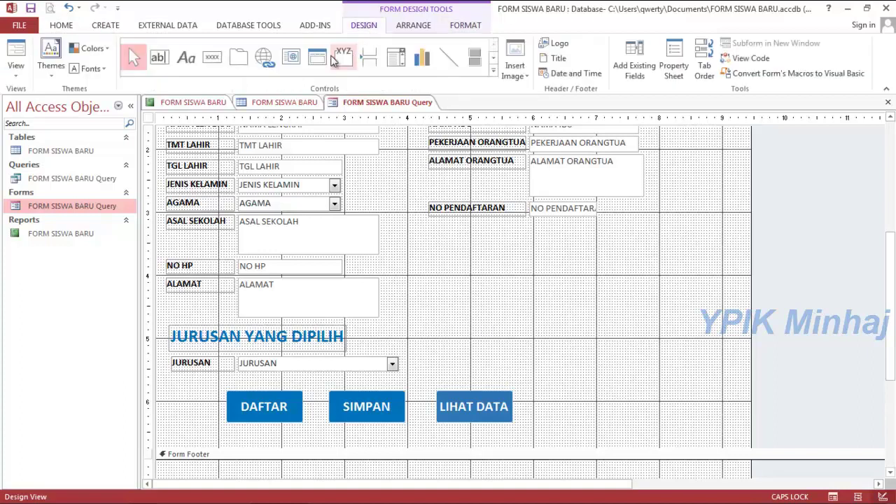
click(212, 57)
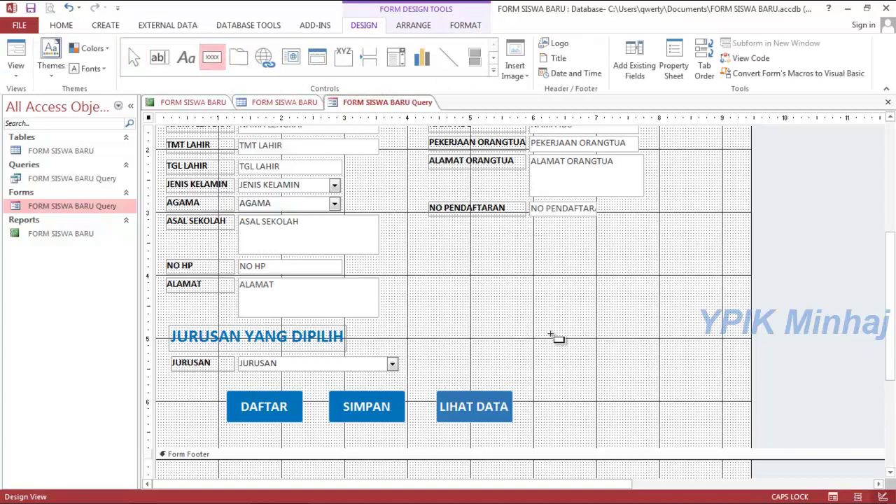
drag(565, 395, 624, 422)
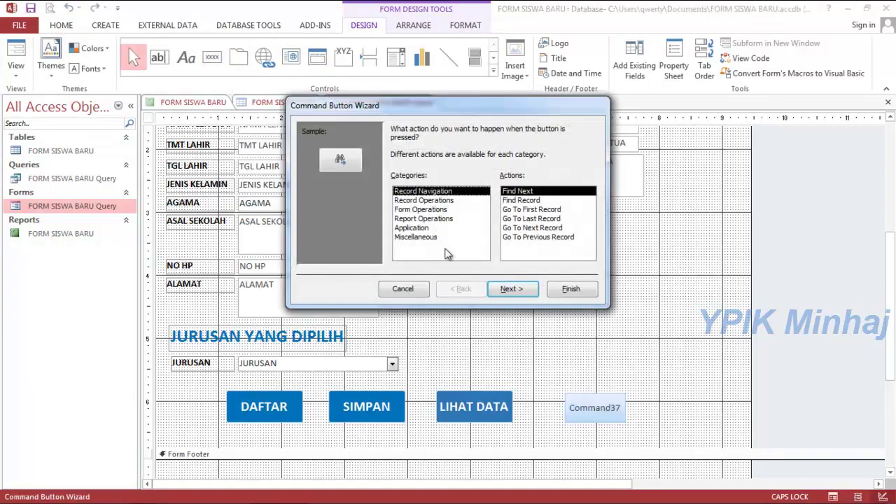
click(429, 229)
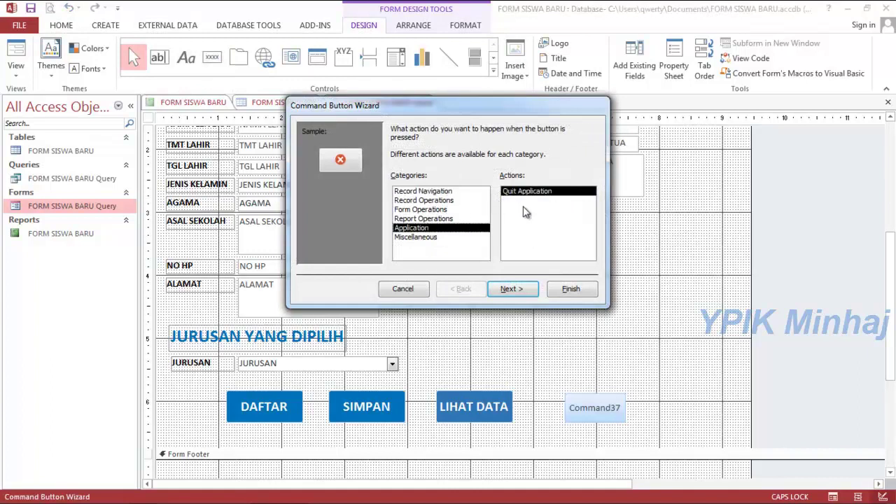
click(511, 289)
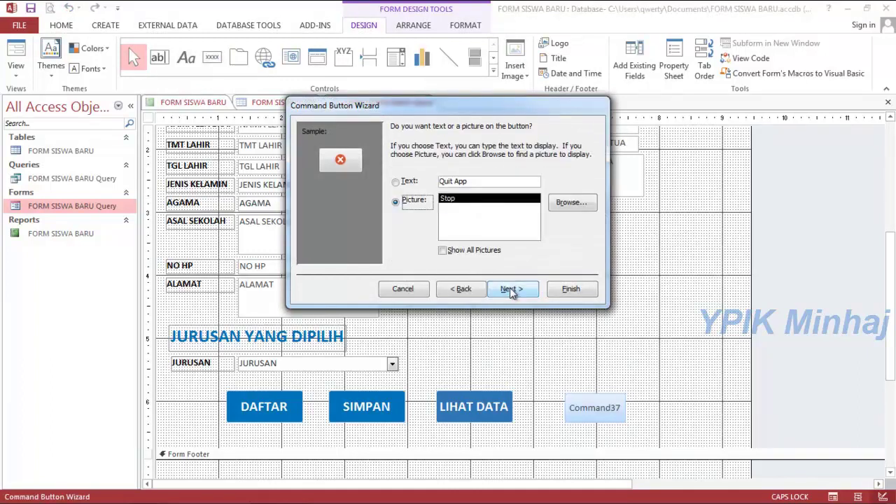
Caption the exit button with the text KELUAR and finish the wizard.
click(470, 182)
key(BackSpace)
key(BackSpace)
key(BackSpace)
key(BackSpace)
key(BackSpace)
key(BackSpace)
key(BackSpace)
key(BackSpace)
text(KELUAR)
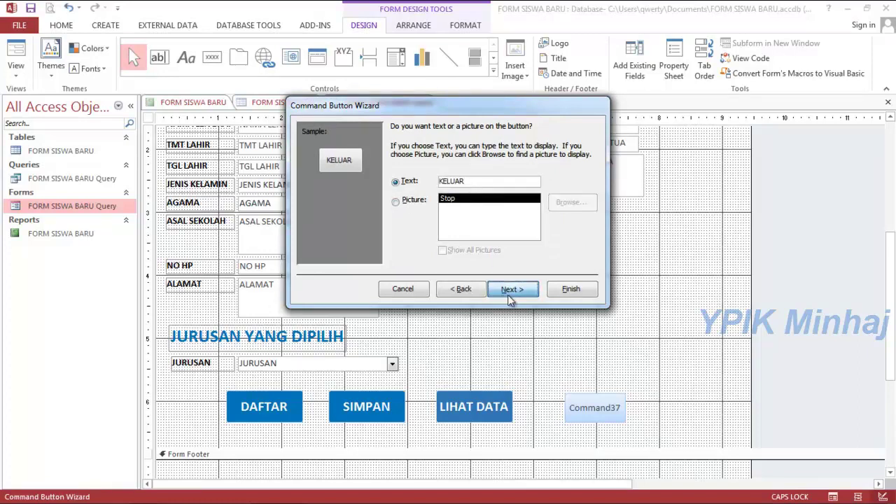
click(511, 289)
click(569, 289)
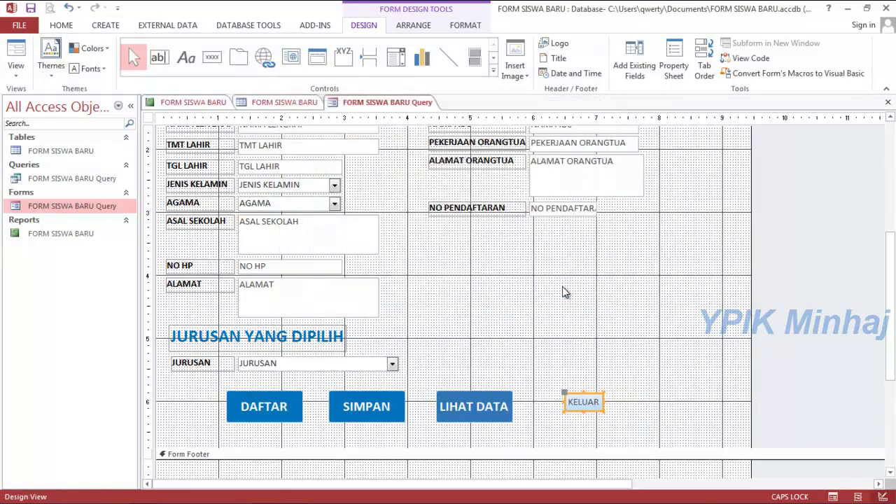
Enlarge the KELUAR button and make its caption bold at size 16.
drag(604, 405, 620, 421)
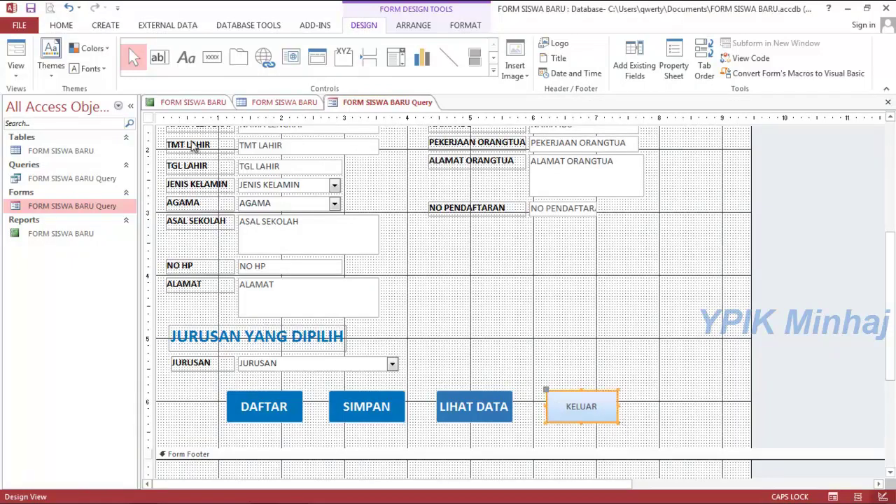
click(464, 25)
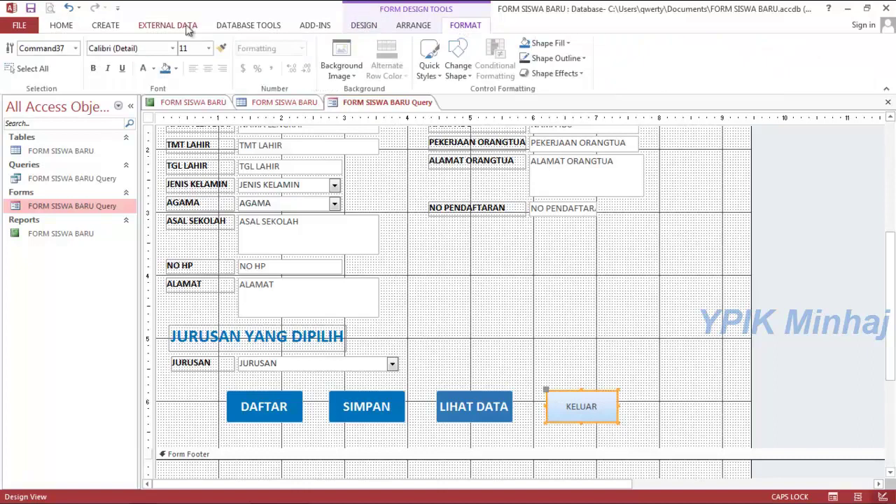
click(209, 48)
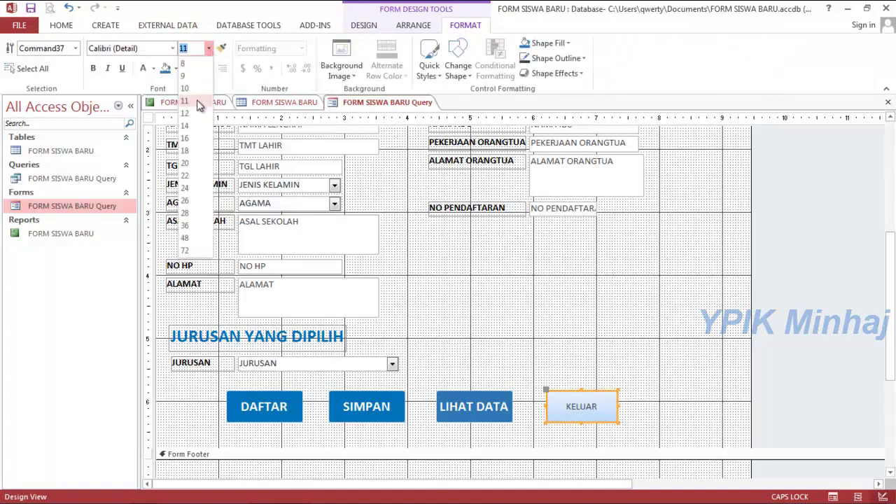
click(189, 136)
click(93, 68)
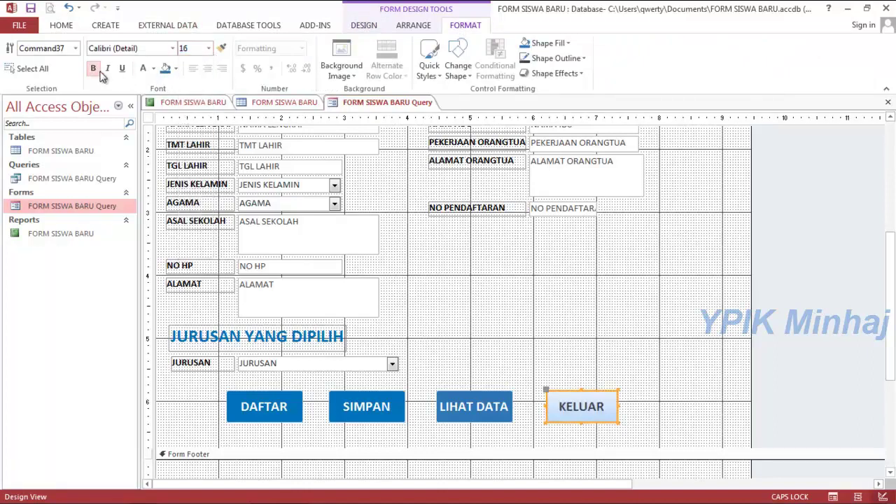
Give the KELUAR button a red background and white caption text.
click(175, 69)
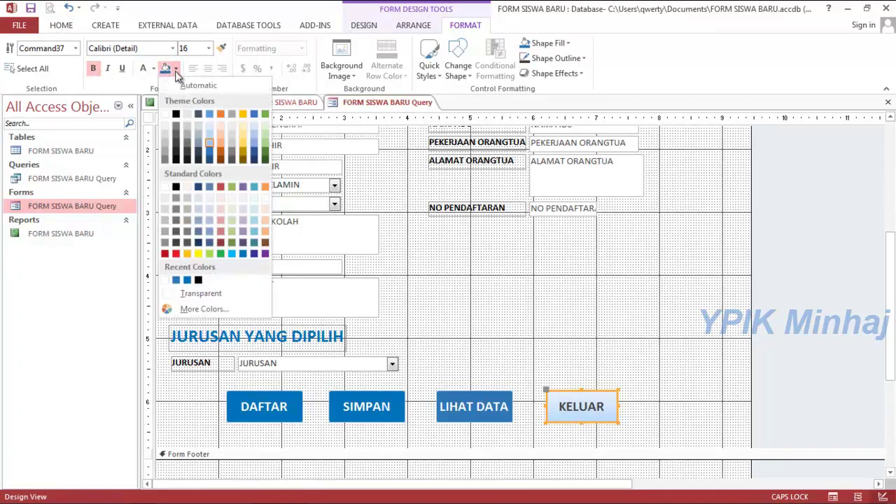
click(177, 254)
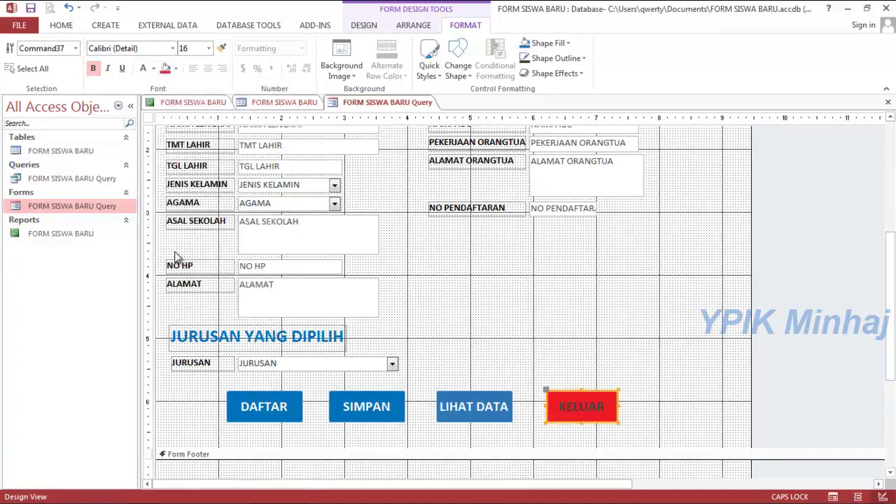
click(154, 70)
click(144, 114)
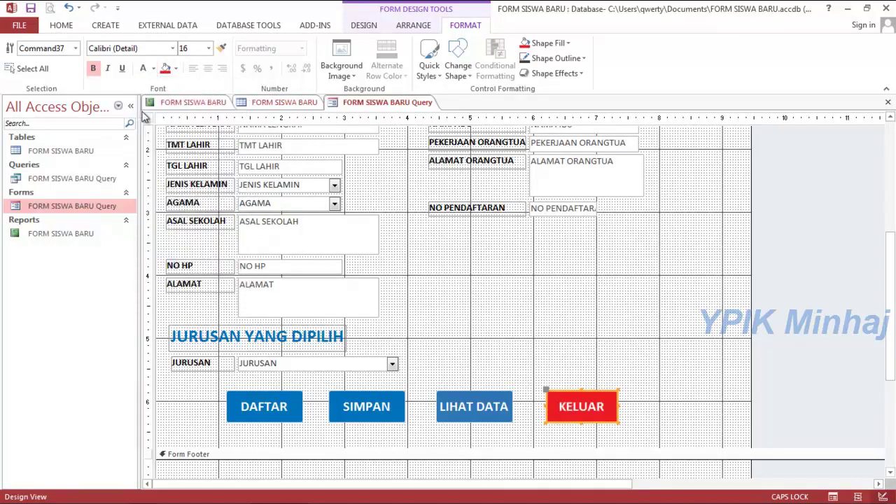
click(634, 360)
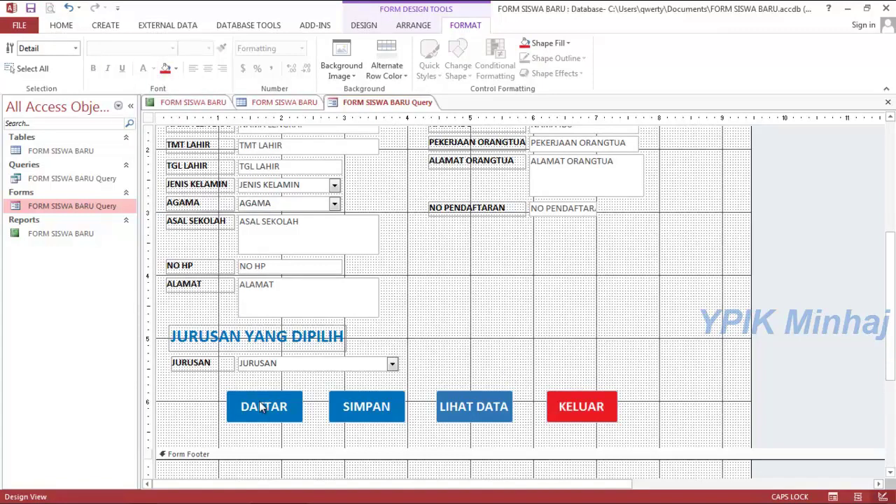
Select all four buttons together and move them slightly lower on the form.
drag(210, 386, 665, 450)
drag(491, 392, 493, 398)
key(Down)
key(Down)
key(Down)
key(Down)
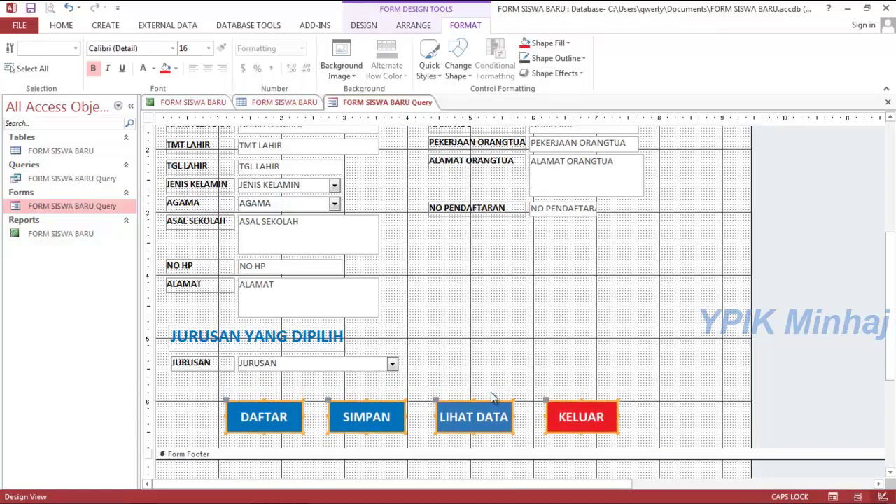
click(511, 390)
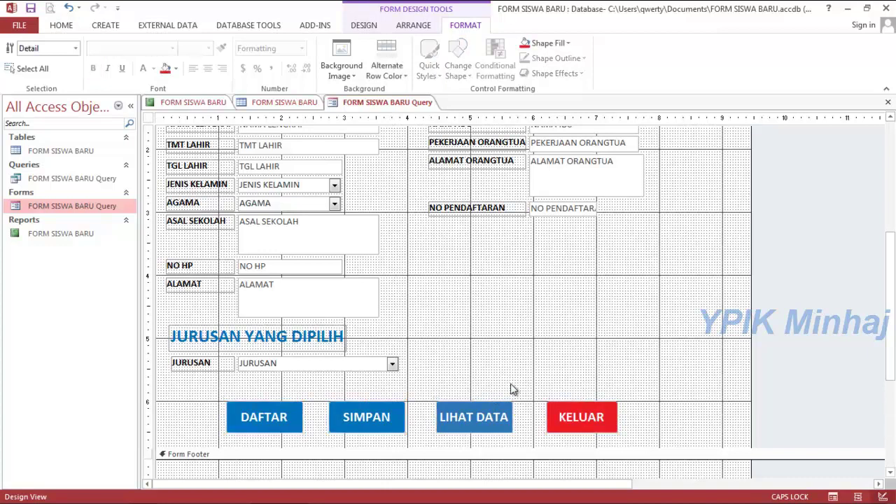
Shift SIMPAN, LIHAT DATA and KELUAR left so they sit tightly beside DAFTAR.
click(372, 418)
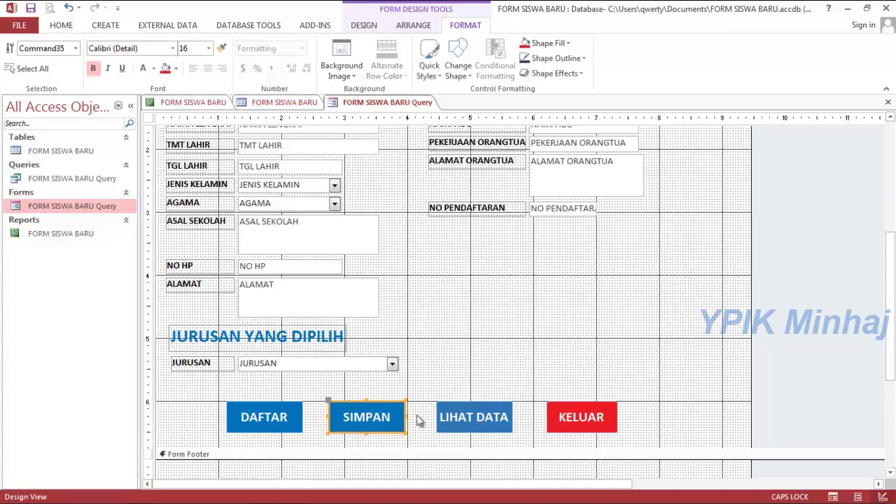
key(Left)
key(Left)
key(Left)
key(Left)
key(Left)
key(Left)
key(Left)
key(Left)
key(Left)
key(Left)
key(Left)
key(Left)
key(Left)
key(Left)
key(Left)
key(Left)
key(Left)
key(Left)
key(Left)
key(Left)
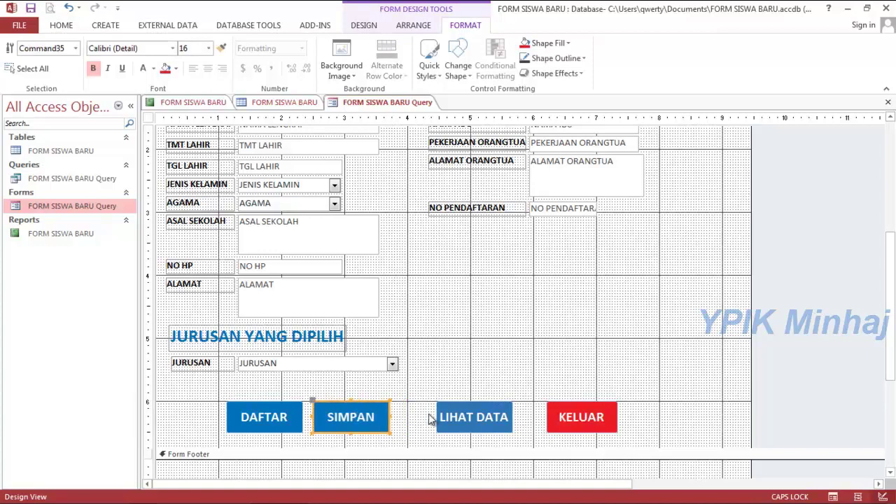
click(462, 414)
key(Left)
key(Left)
key(Left)
key(Left)
key(Left)
key(Left)
key(Left)
key(Left)
key(Left)
key(Left)
key(Left)
key(Left)
key(Left)
key(Left)
key(Left)
key(Left)
key(Left)
key(Left)
key(Left)
key(Left)
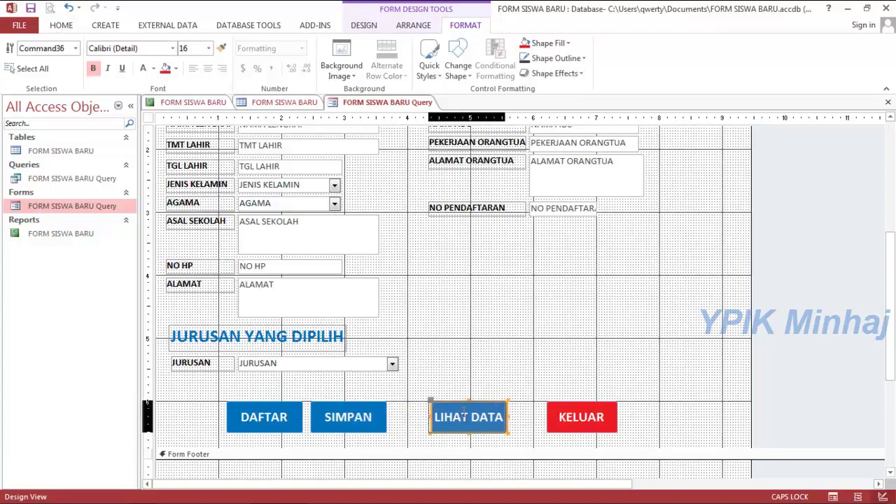
key(Left)
key(Left)
key(Left)
key(Left)
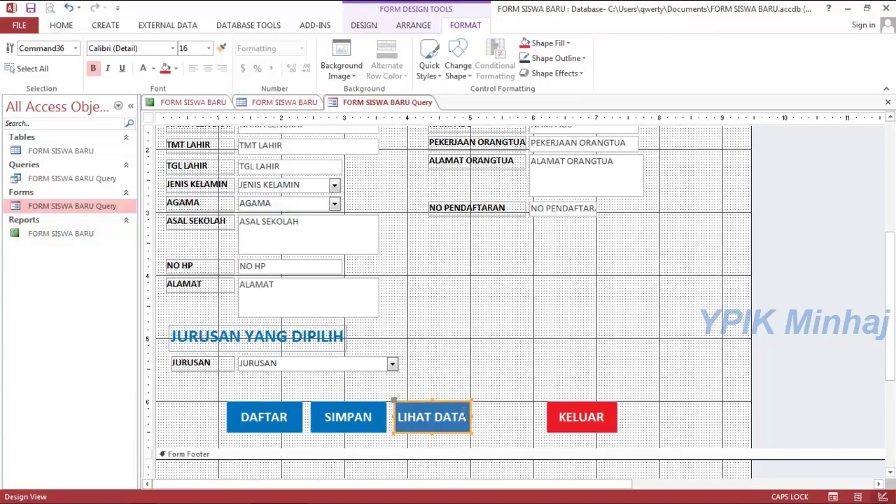
click(560, 413)
key(Left)
key(Left)
key(Left)
key(Left)
key(Left)
key(Left)
key(Left)
key(Left)
key(Left)
key(Left)
key(Left)
key(Left)
key(Left)
key(Left)
key(Left)
key(Left)
key(Left)
key(Left)
key(Left)
key(Left)
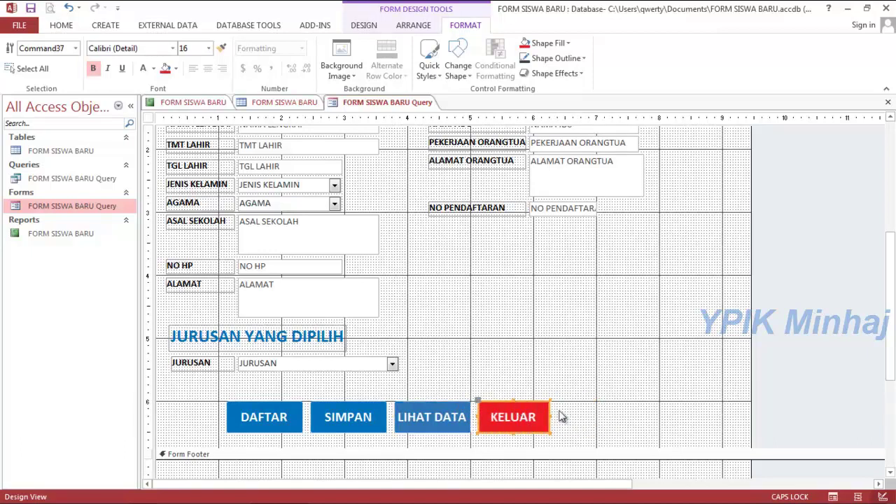
click(450, 240)
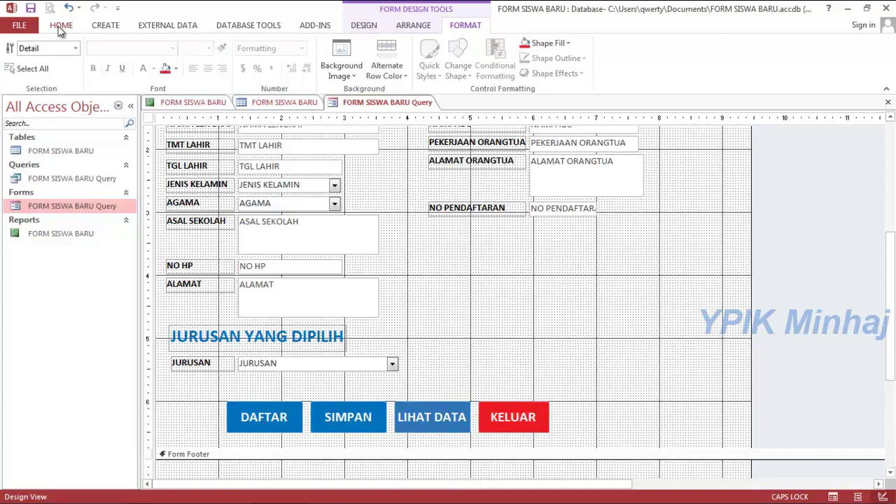
Preview the form in Form View, then return to Design View.
click(61, 26)
click(16, 66)
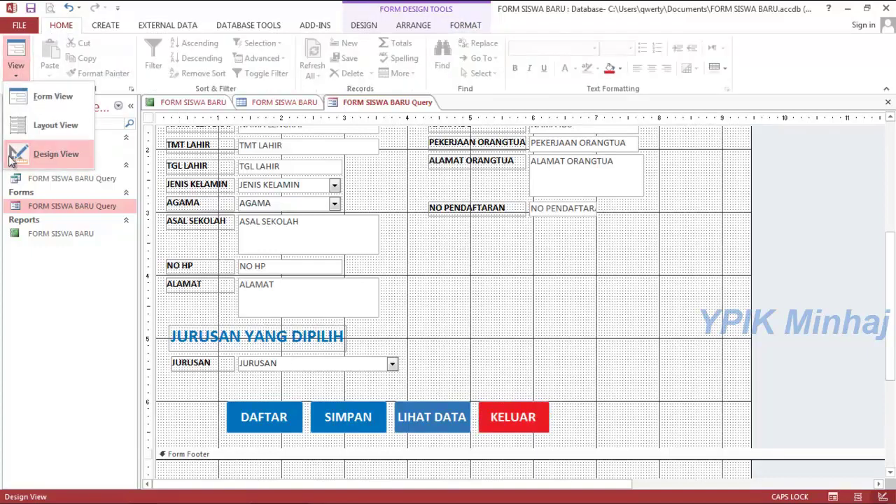
click(46, 96)
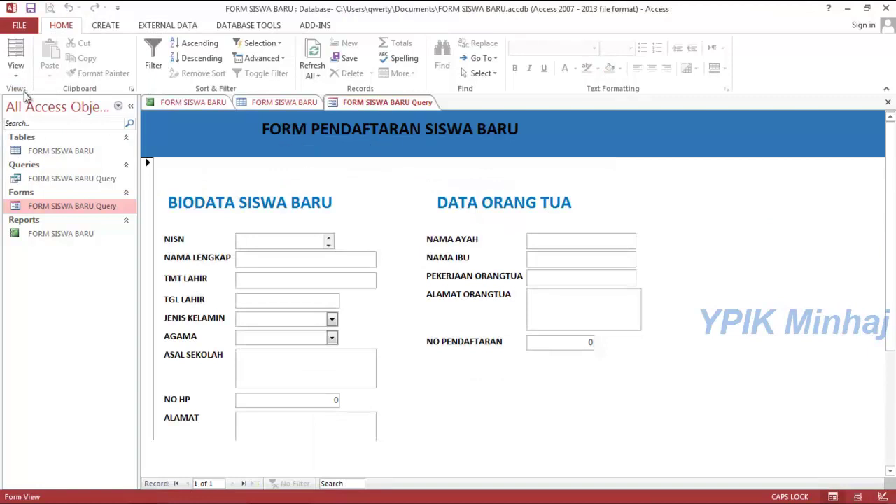
click(16, 67)
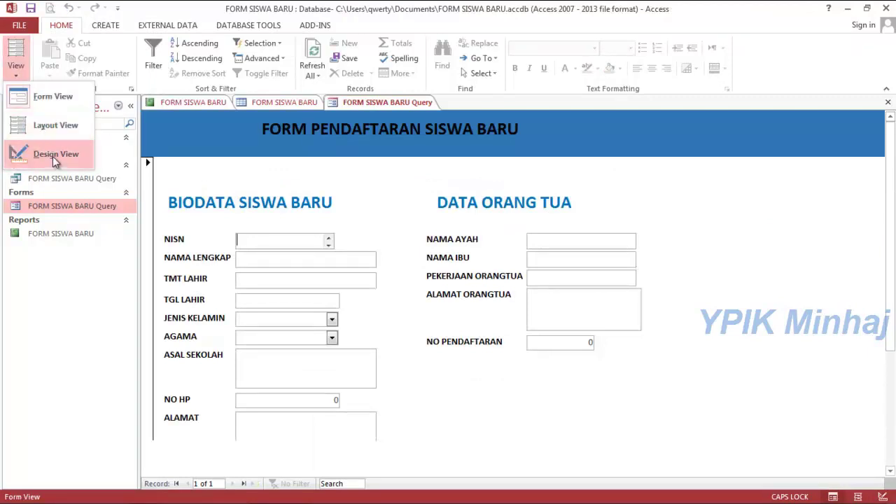
click(53, 157)
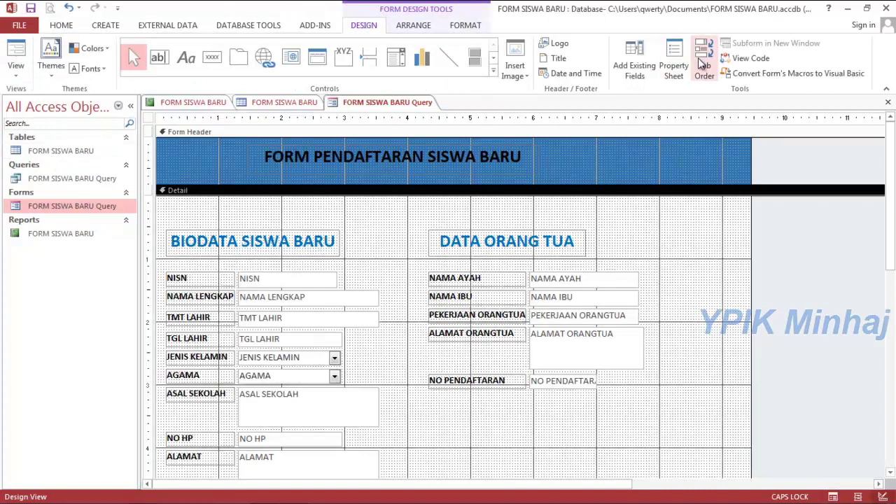
Show the Detail section's Event properties and select its On Dbl Click event.
click(674, 61)
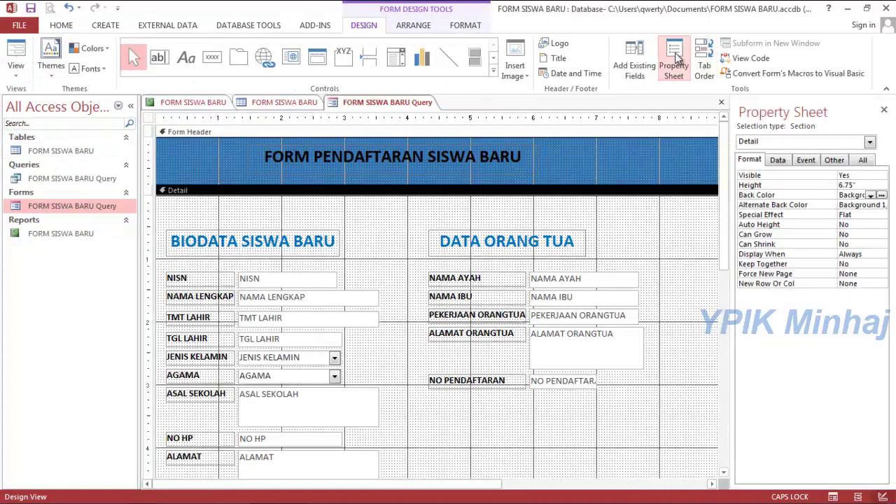
click(809, 160)
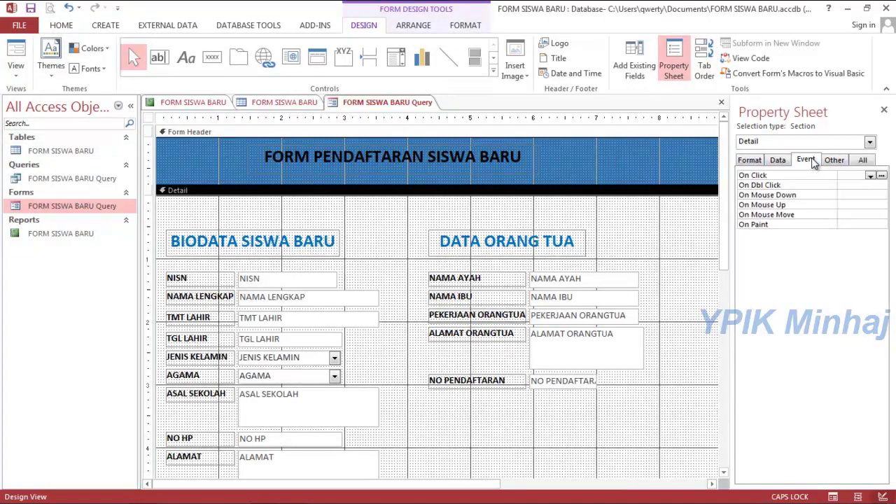
click(864, 185)
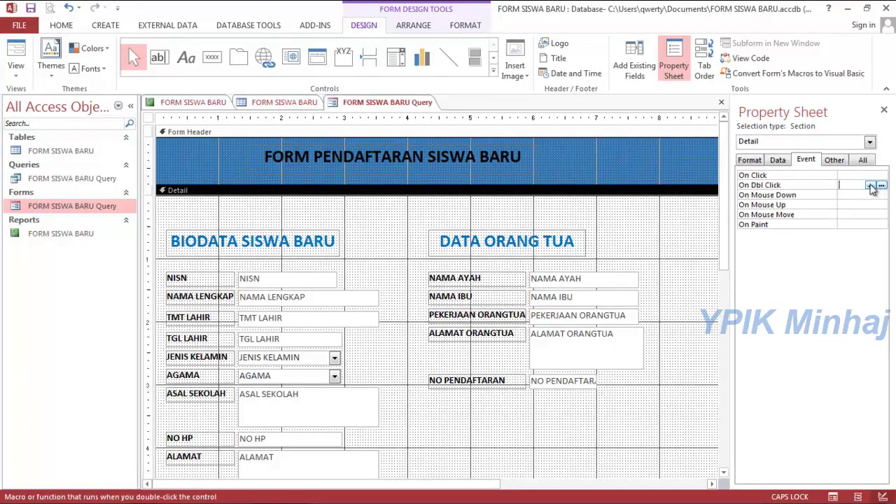
click(871, 185)
Build a macro with a MaximizeWindow action for On Dbl Click and save it.
click(882, 185)
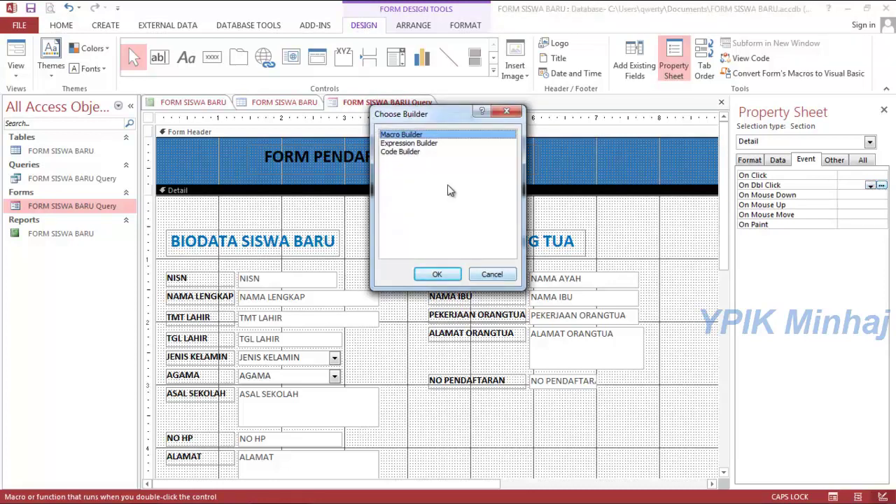
click(452, 275)
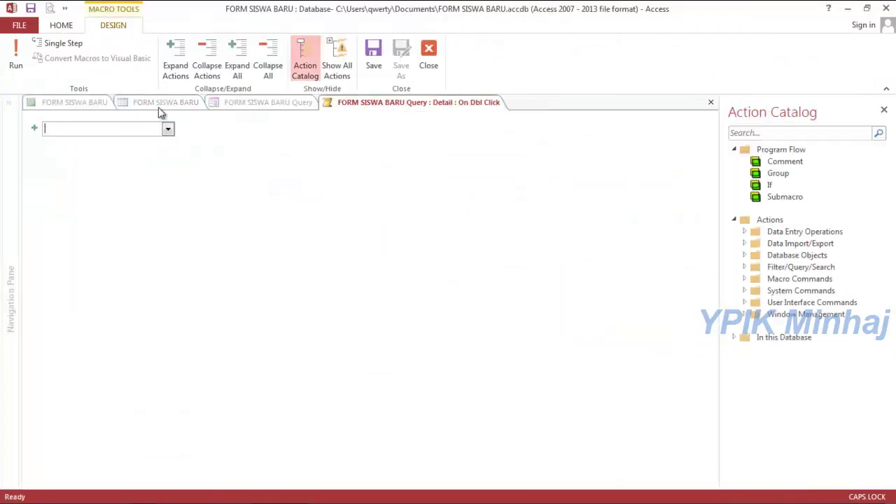
click(168, 131)
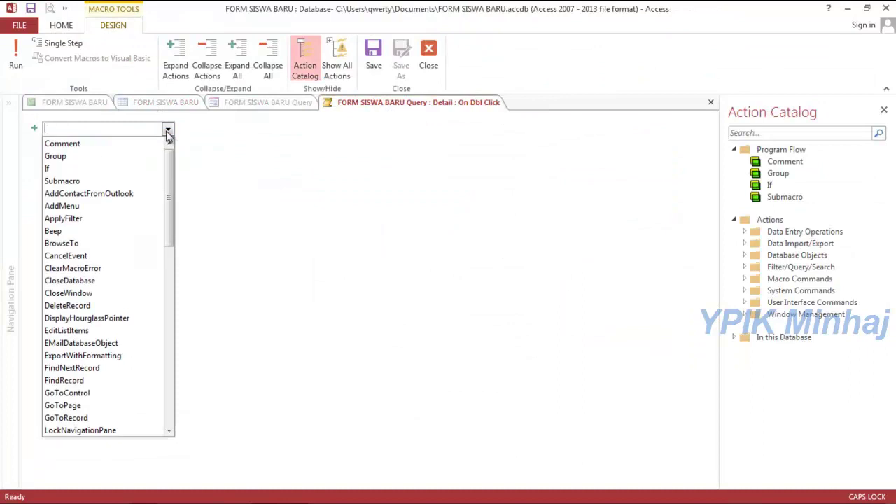
drag(171, 176, 174, 213)
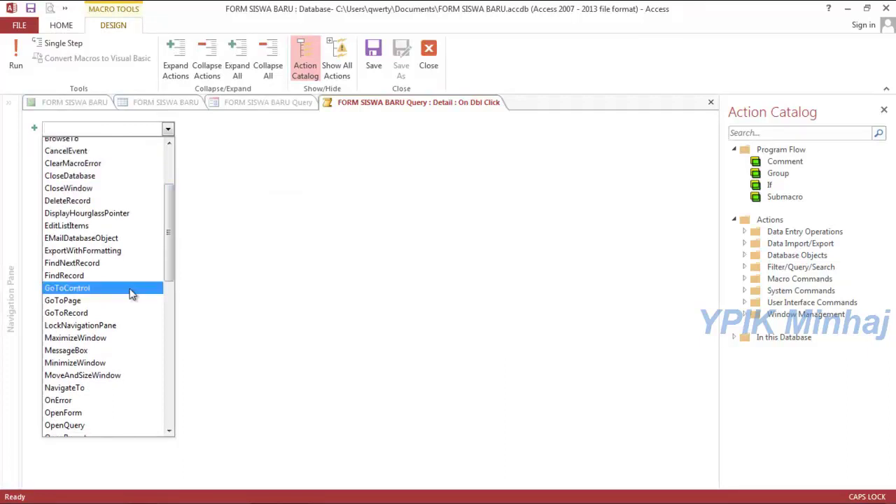
click(104, 337)
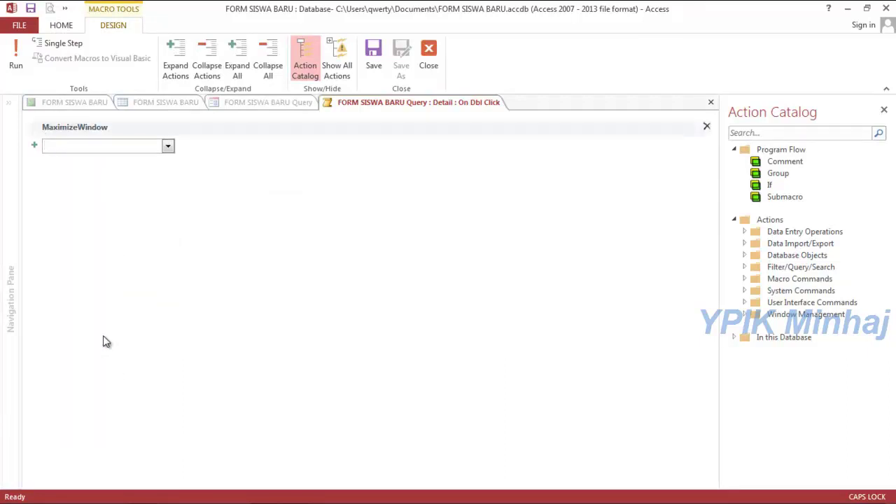
click(425, 48)
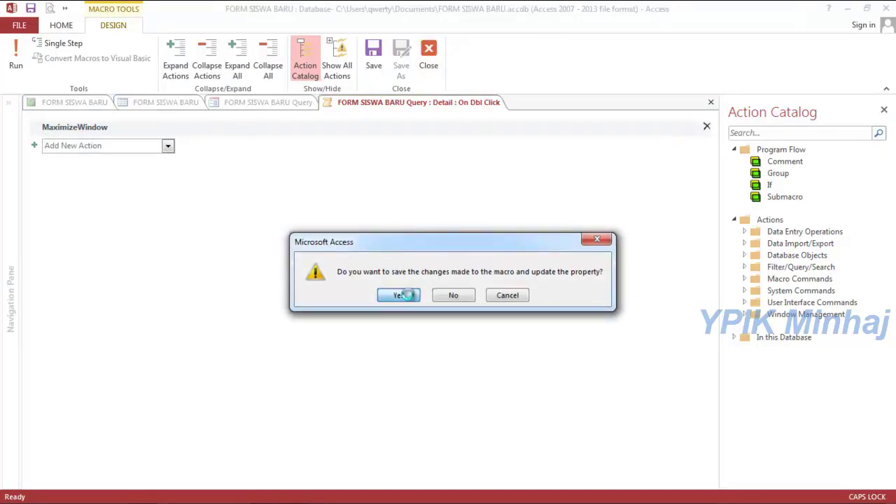
click(410, 299)
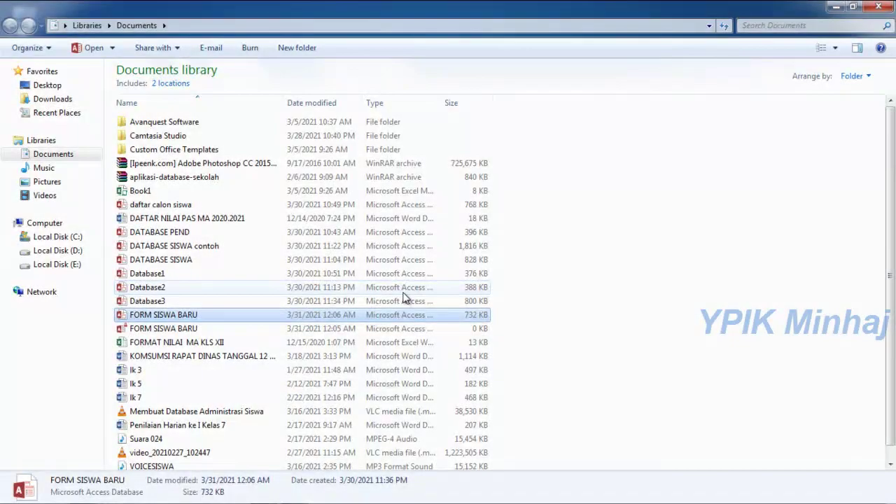
Open the FORM SISWA BARU database from the Documents library.
double_click(152, 315)
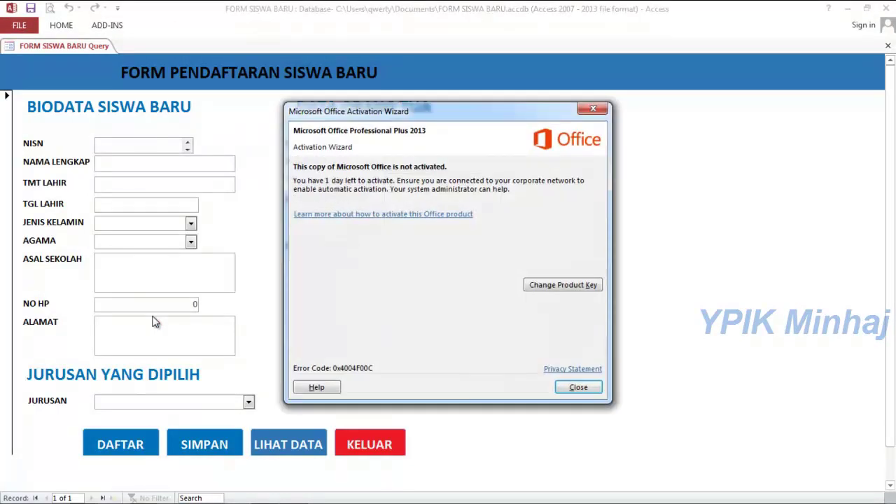
Dismiss the activation notice and enter the student's NISN, full name and birthplace LEBAK.
click(582, 387)
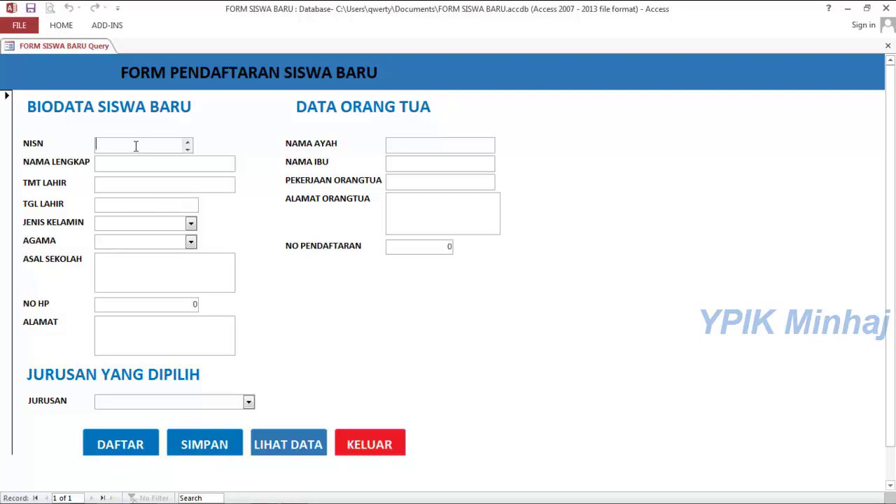
text(2021001)
key(Tab)
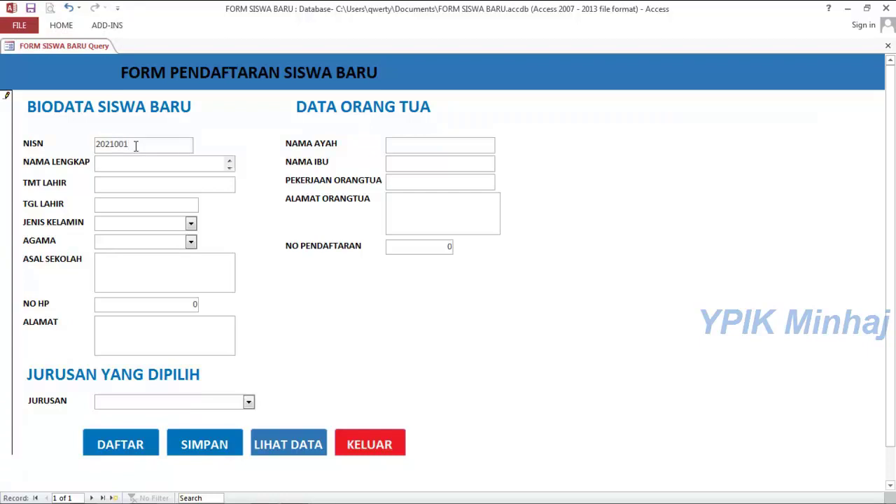
key(Tab)
text(LEBAK)
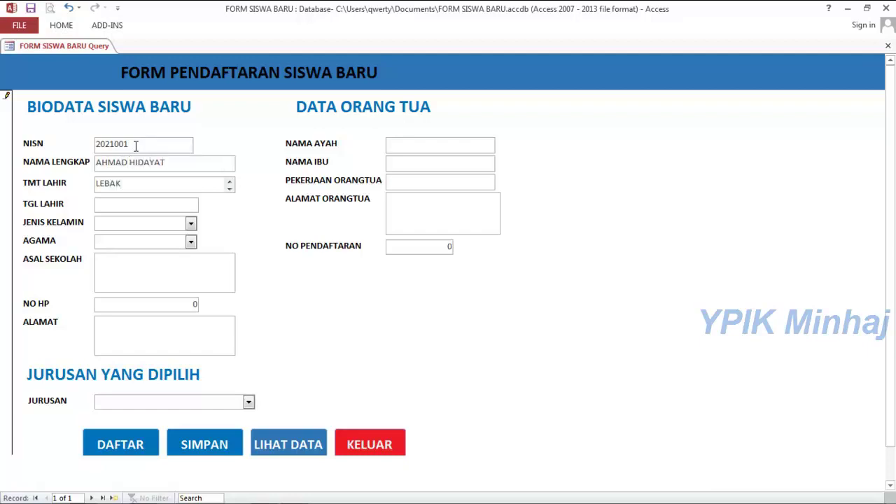
key(Tab)
Set birth date 10 March 2021, gender LAKI LAKI and religion ISLAM.
click(205, 203)
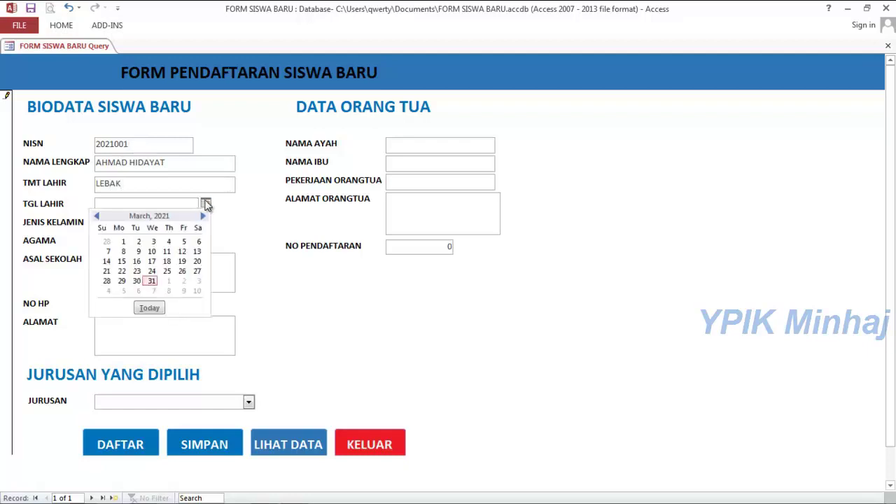
click(151, 251)
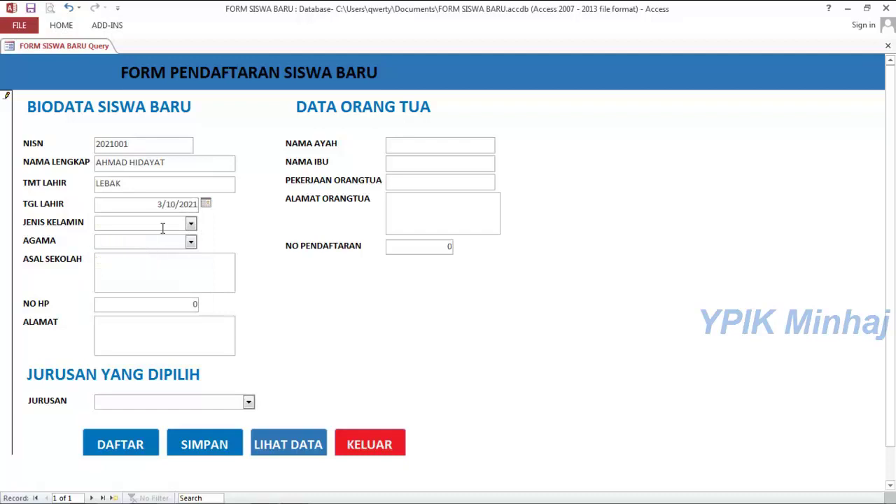
click(191, 223)
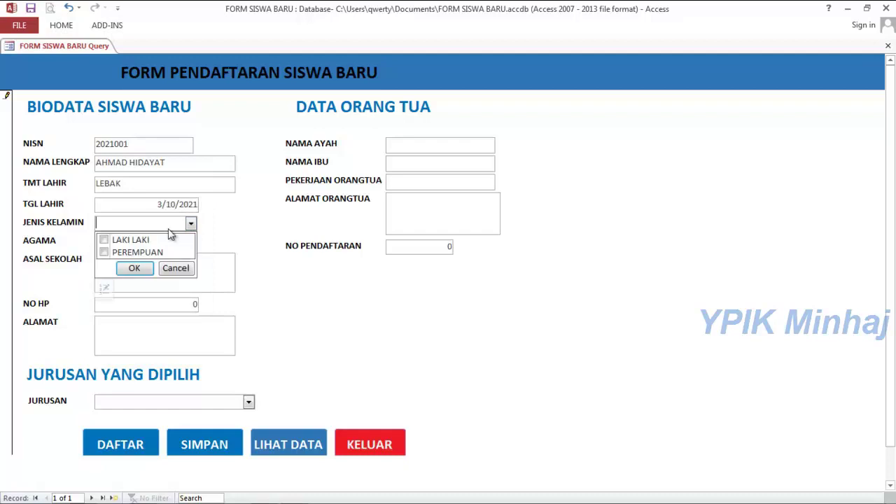
click(103, 241)
click(134, 269)
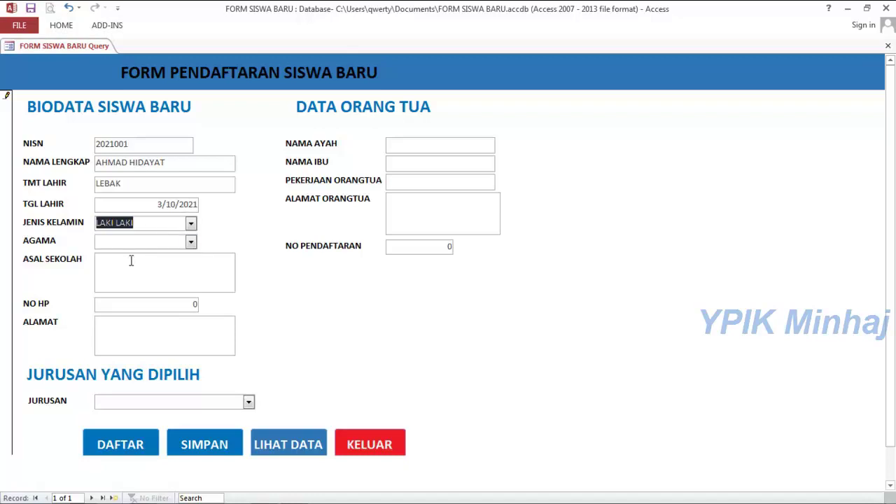
click(190, 241)
click(104, 260)
click(126, 322)
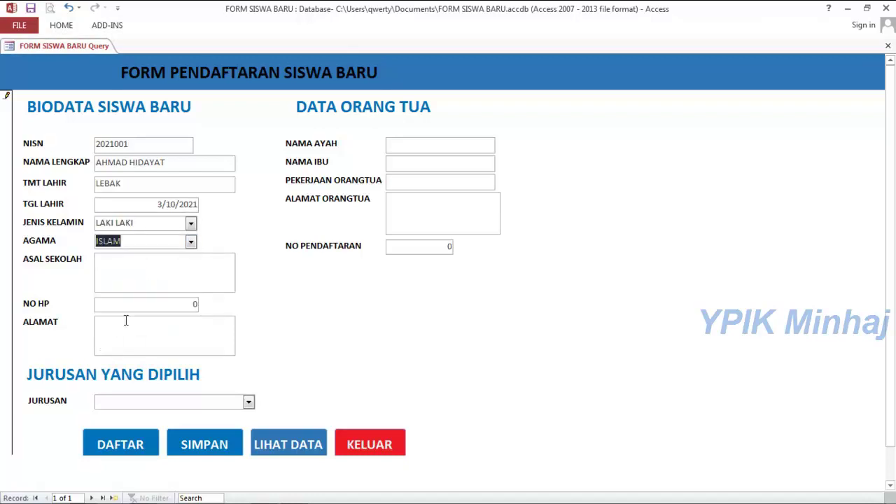
Enter origin school MTS AL IHSAN, the student's phone number and home address.
key(Tab)
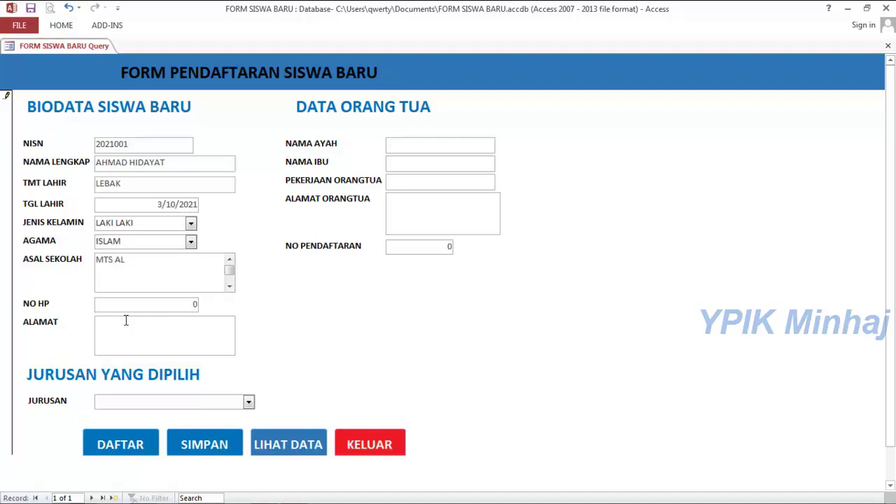
text(SN)
key(BackSpace)
text(AN)
key(BackSpace)
key(BackSpace)
click(114, 306)
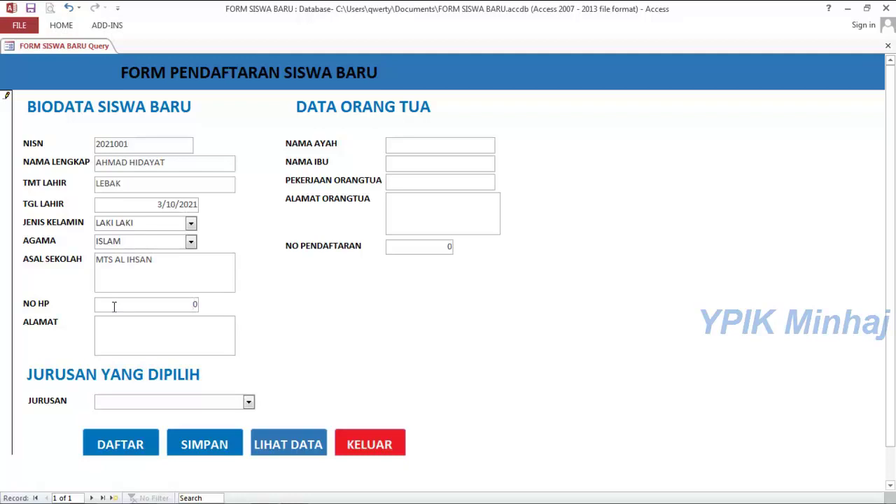
click(132, 328)
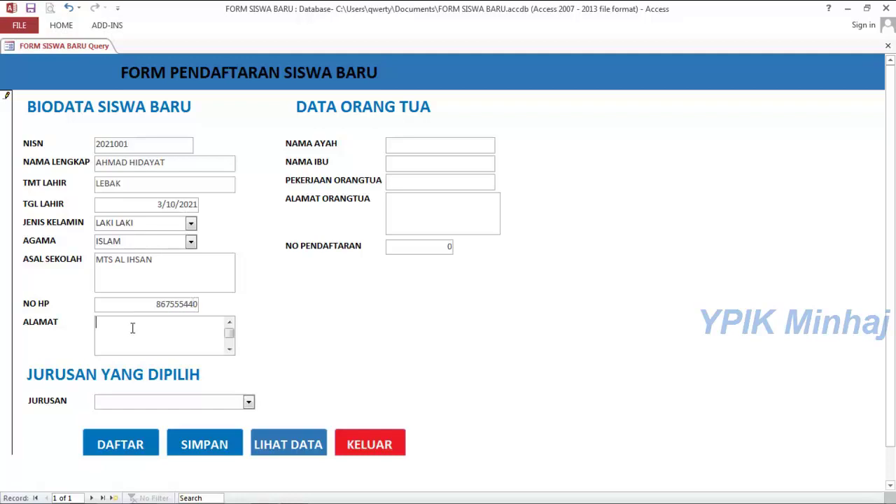
text(KP. MEKAR HIJAU)
Choose IPA as the major.
click(186, 400)
click(249, 403)
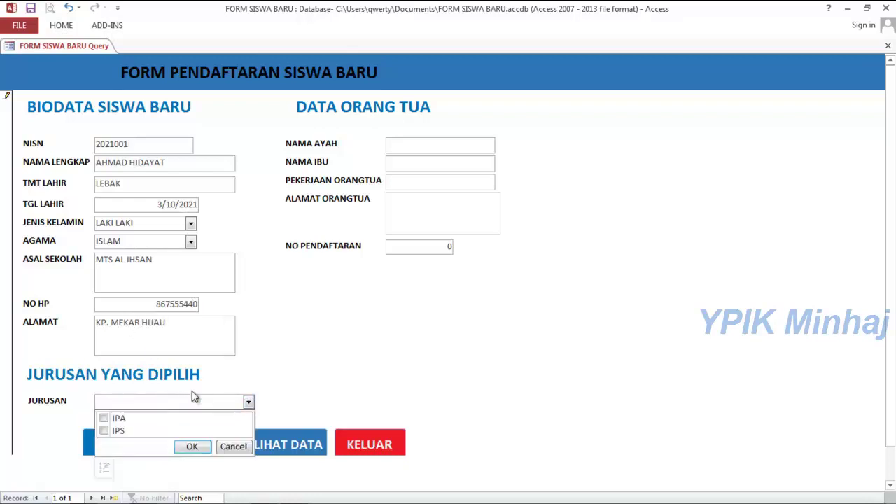
click(104, 418)
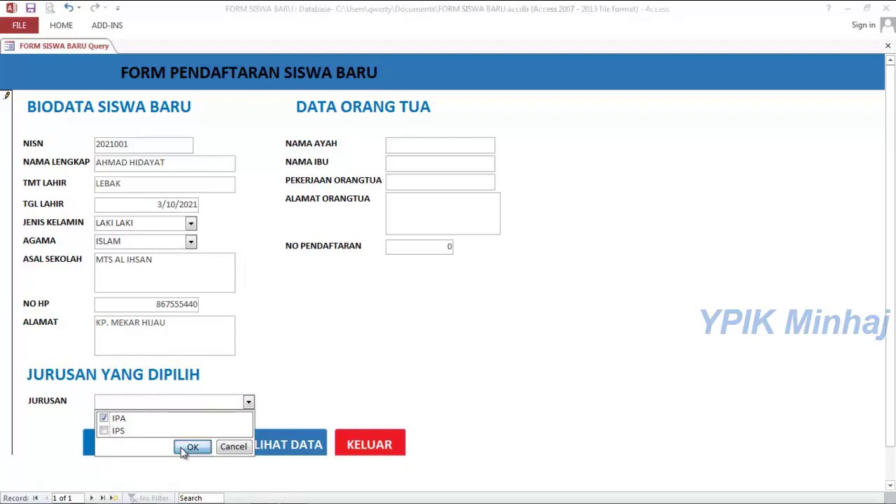
click(188, 446)
click(439, 146)
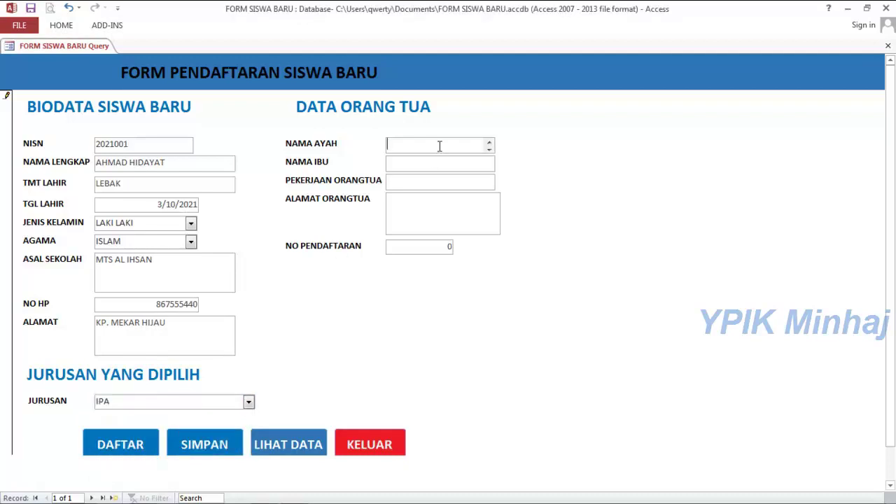
Enter the father's and mother's names.
text(AHM)
key(BackSpace)
text(MD)
key(BackSpace)
text(AD)
key(Tab)
text(YULI)
Fill in parents' occupation GURU, the parents' address and the registration number.
key(Tab)
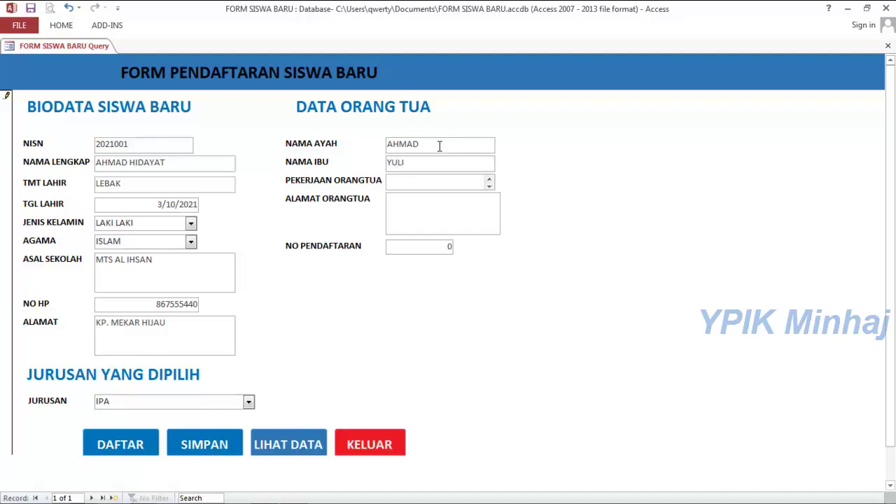
text(GURU)
key(Tab)
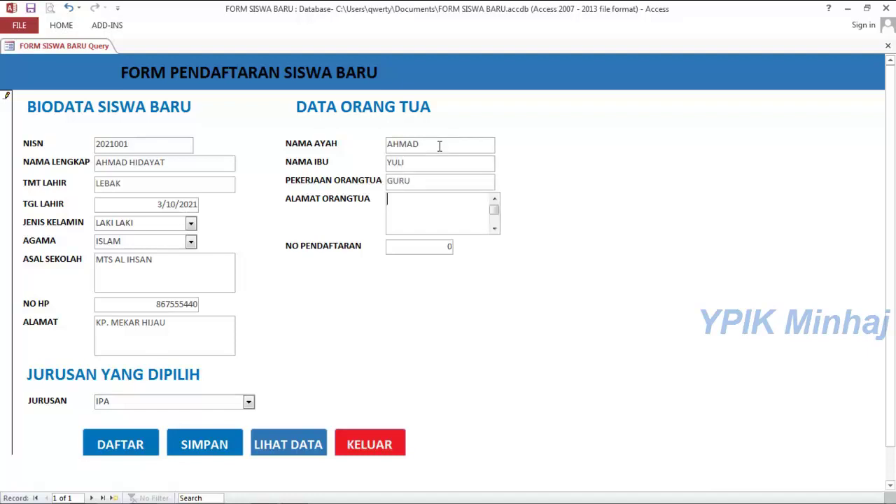
text(KP. MEKAR HIJAU)
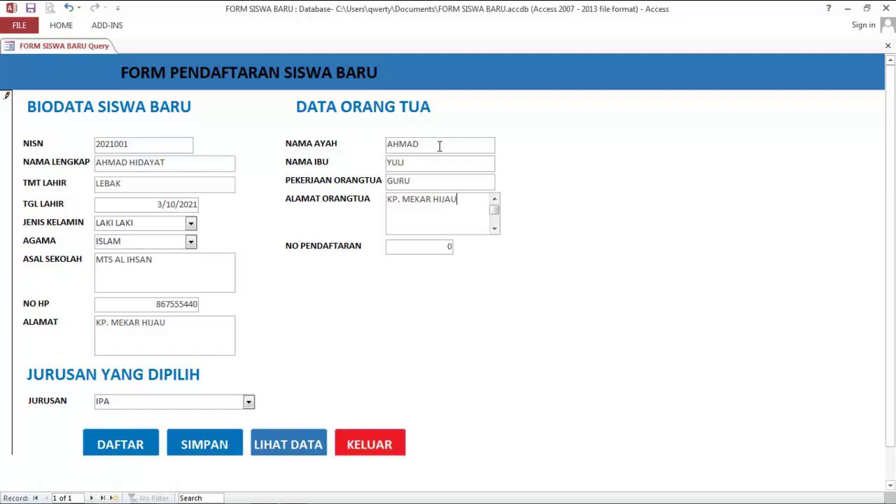
key(Tab)
text(001)
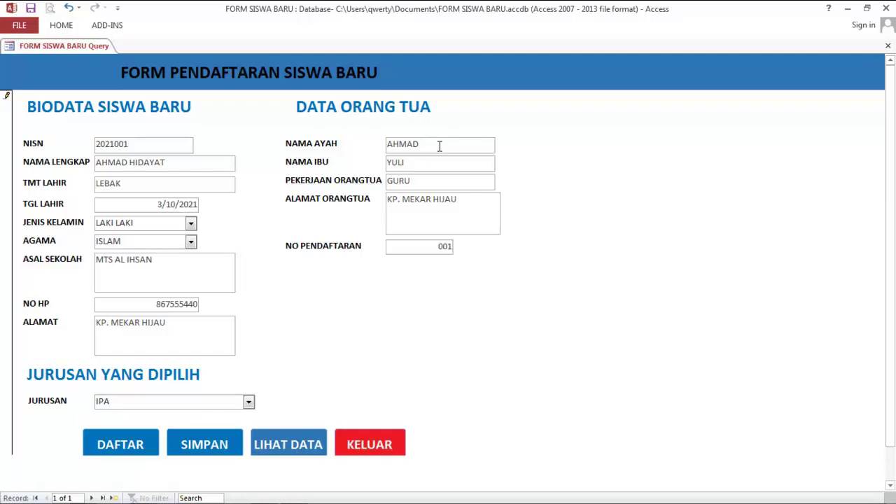
Save the record with SIMPAN and view its data row magnified in Print Preview.
click(206, 448)
click(281, 444)
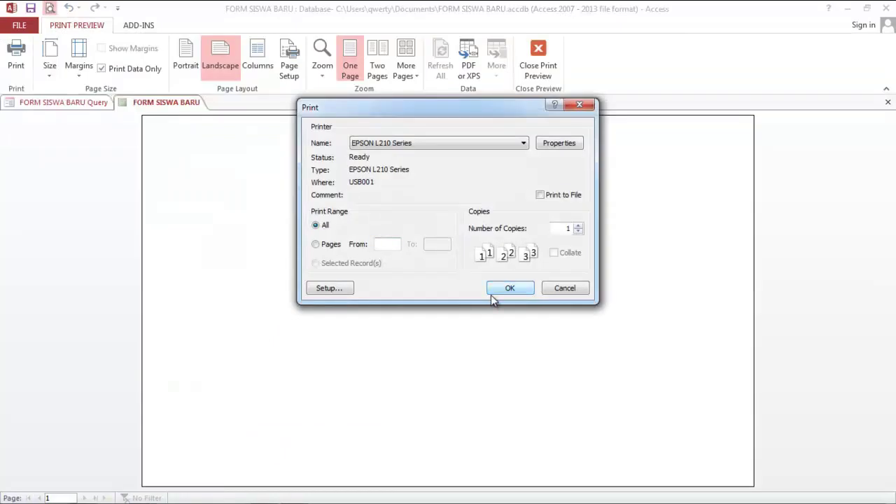
click(552, 290)
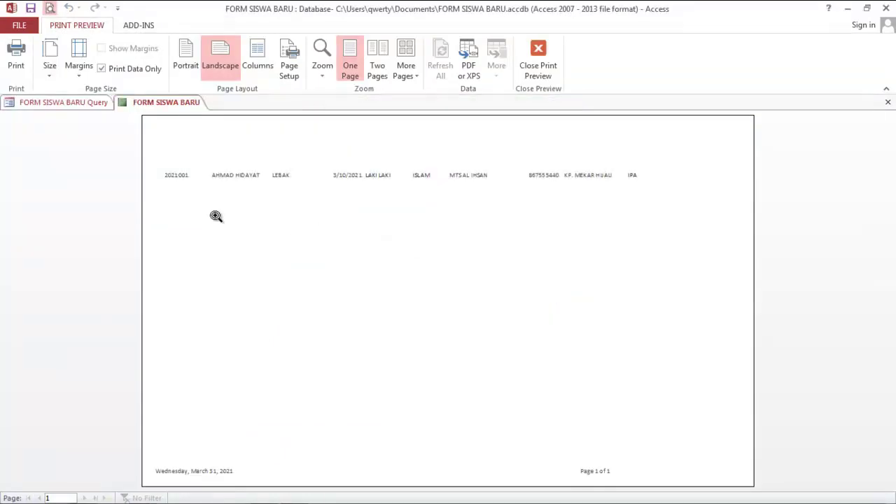
click(186, 186)
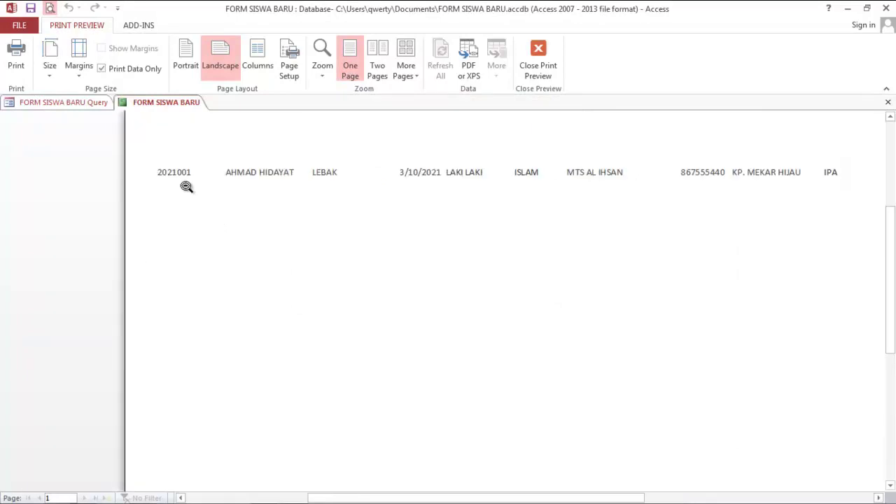